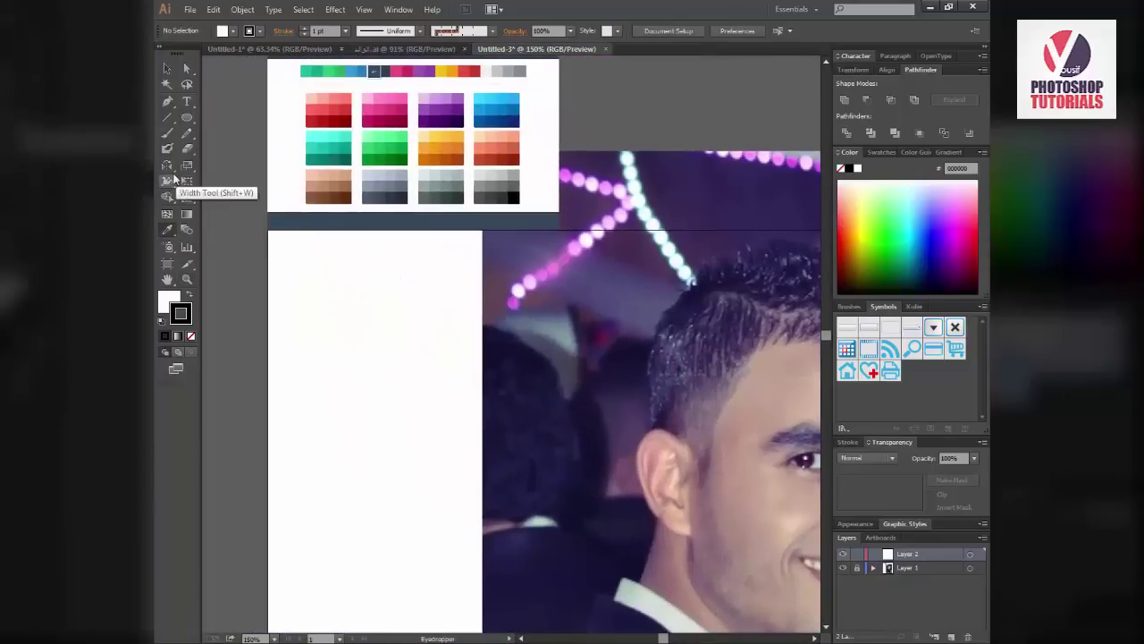
Sample the light skin tone from the palette's brown swatches as the fill colour for the face
{"action": "key", "text": "i"}
{"action": "left_click", "coordinate": [347, 172]}
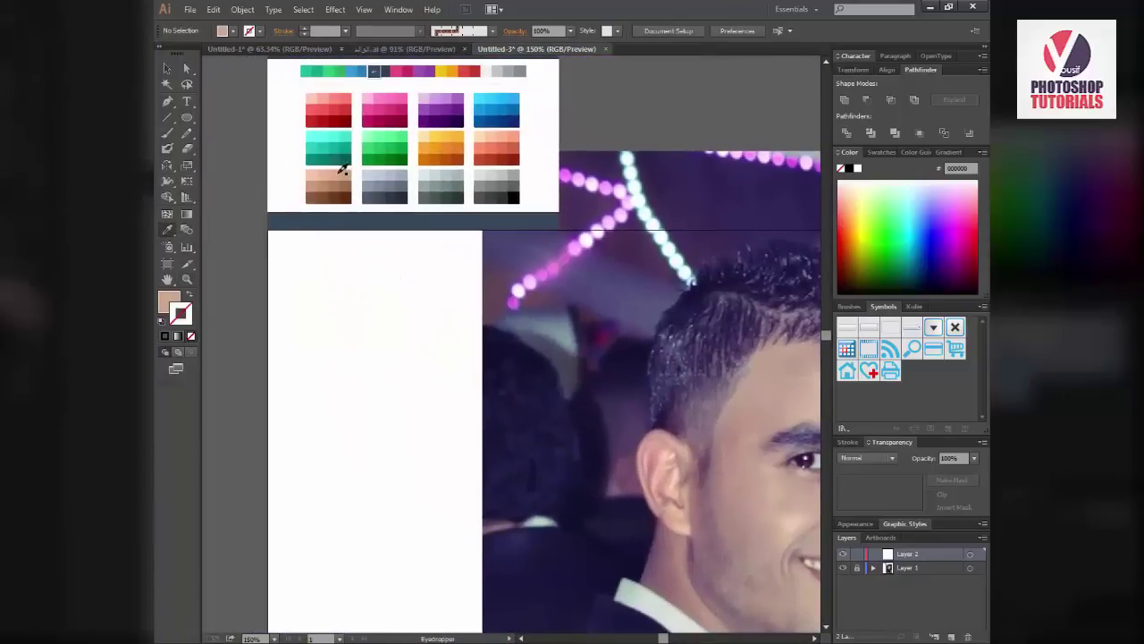
{"action": "left_click_drag", "start_coordinate": [343, 170], "coordinate": [134, 44]}
{"action": "key", "text": "ctrl+equal"}
{"action": "scroll", "coordinate": [653, 160], "scroll_direction": "down", "scroll_amount": 1}
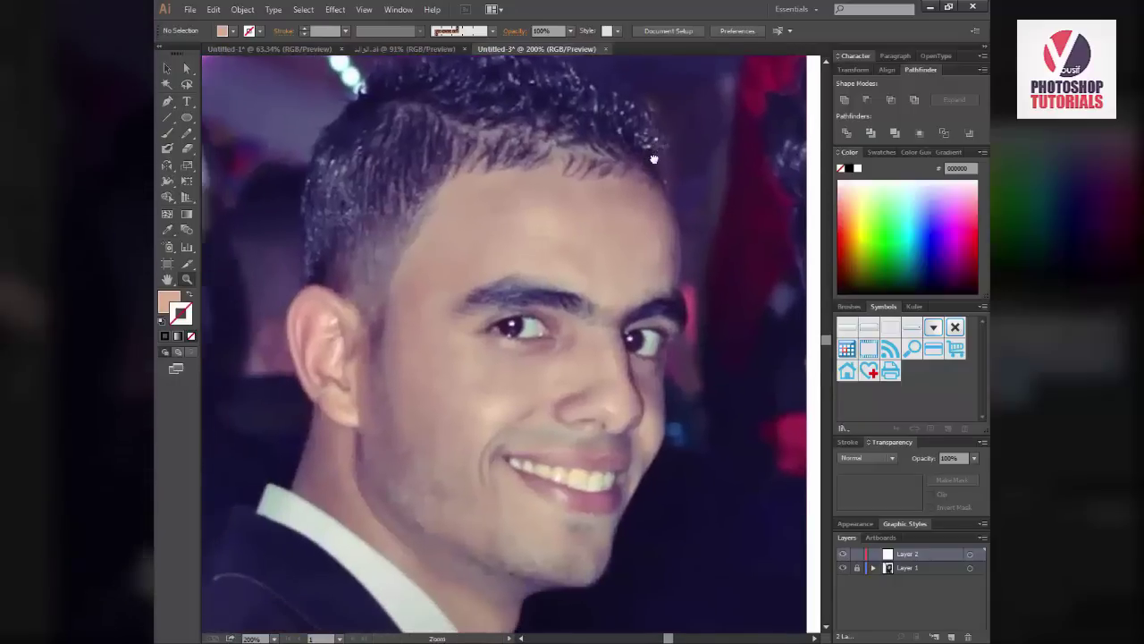
Trace the skin shape with the Pen tool from the forehead down the face edge, chin and collar, up the neck and around the ear
{"action": "left_click", "coordinate": [647, 162]}
{"action": "left_click_drag", "start_coordinate": [677, 295], "coordinate": [599, 420]}
{"action": "mouse_move", "coordinate": [572, 487]}
{"action": "left_mouse_down"}
{"action": "mouse_move", "coordinate": [552, 486]}
{"action": "mouse_move", "coordinate": [583, 505]}
{"action": "mouse_move", "coordinate": [582, 481]}
{"action": "left_mouse_up"}
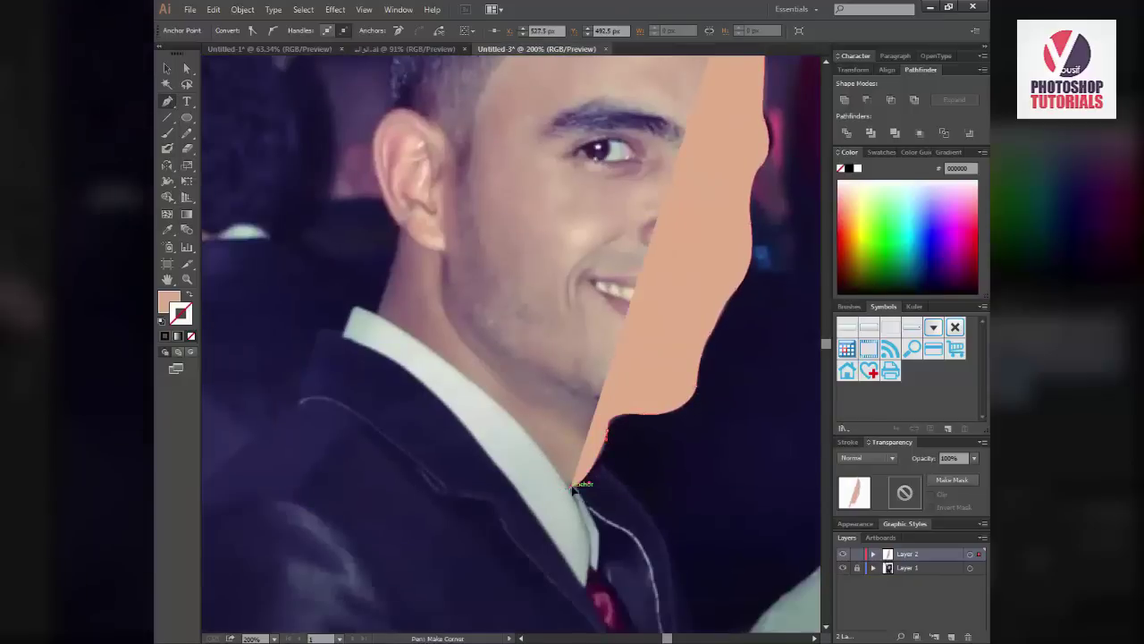
{"action": "mouse_move", "coordinate": [376, 313]}
{"action": "left_mouse_down"}
{"action": "mouse_move", "coordinate": [383, 320]}
{"action": "mouse_move", "coordinate": [376, 313]}
{"action": "left_mouse_up"}
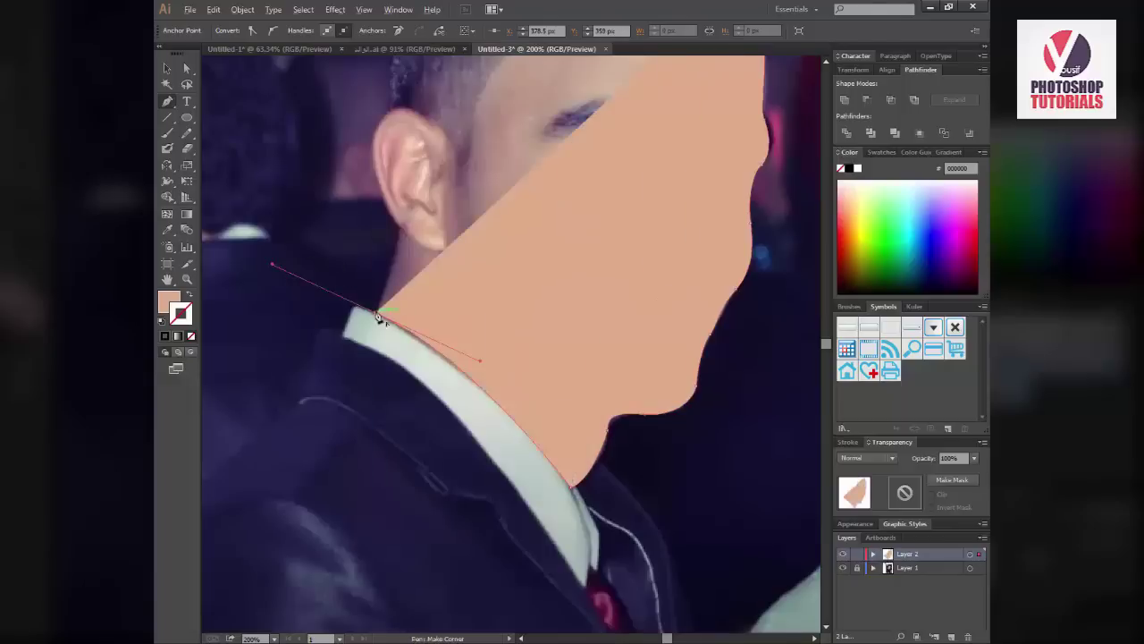
{"action": "left_click_drag", "start_coordinate": [399, 229], "coordinate": [388, 195]}
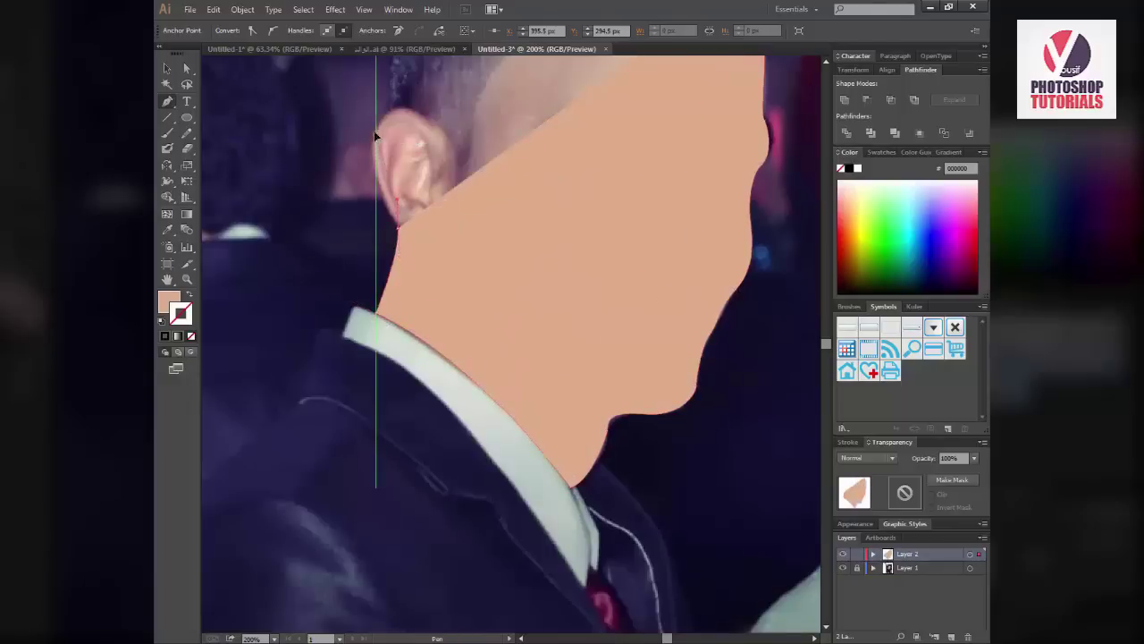
{"action": "left_click_drag", "start_coordinate": [387, 78], "coordinate": [440, 145]}
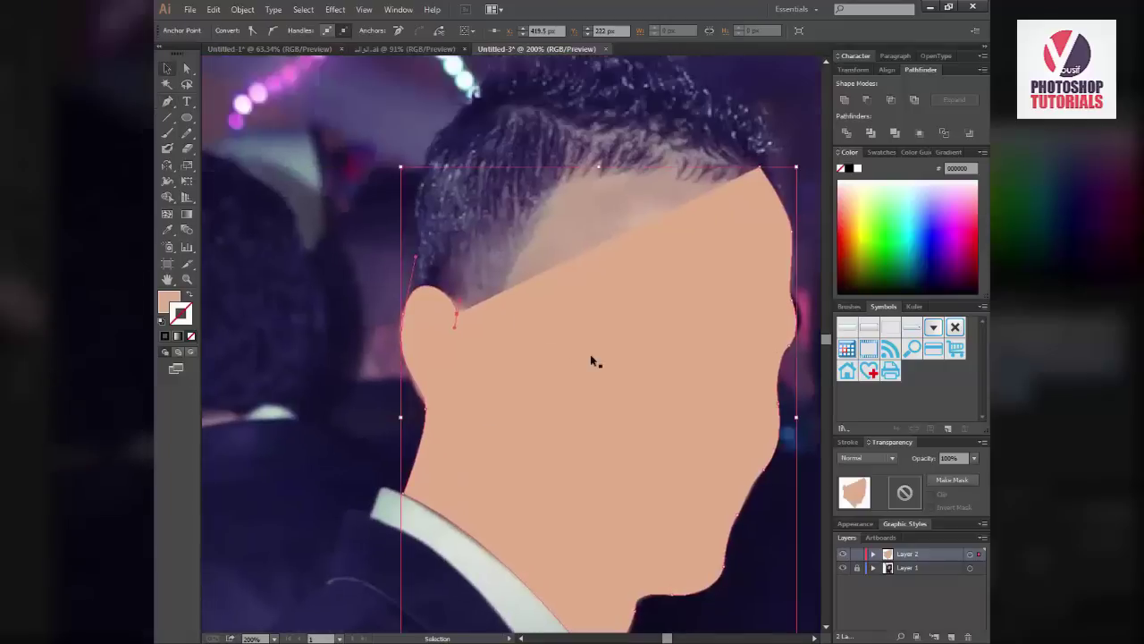
Lower the skin shape's opacity to 30% and close its outline through the hair above the forehead
{"action": "left_click_drag", "start_coordinate": [977, 462], "coordinate": [960, 512]}
{"action": "key", "text": "p"}
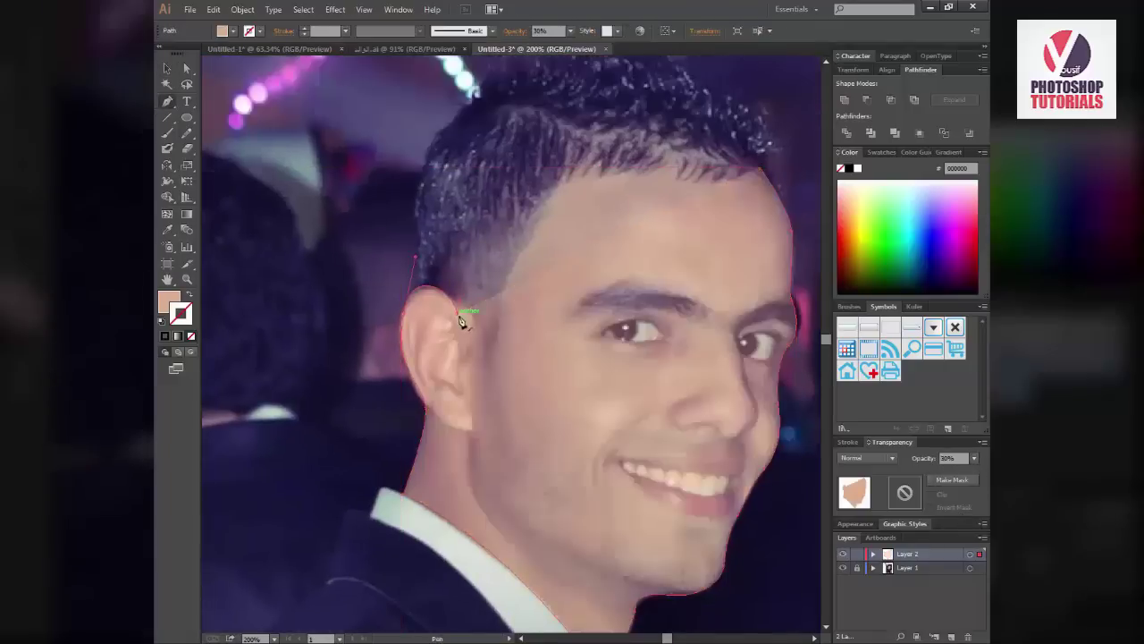
{"action": "left_click_drag", "start_coordinate": [500, 235], "coordinate": [514, 150]}
{"action": "left_click", "coordinate": [773, 192]}
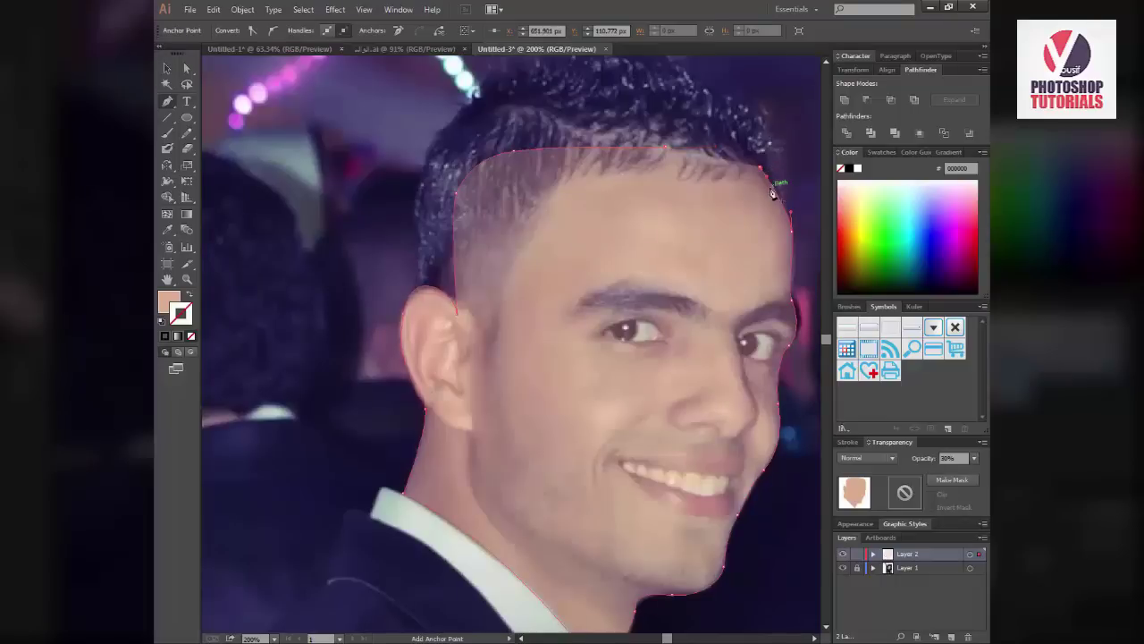
{"action": "key", "text": "v"}
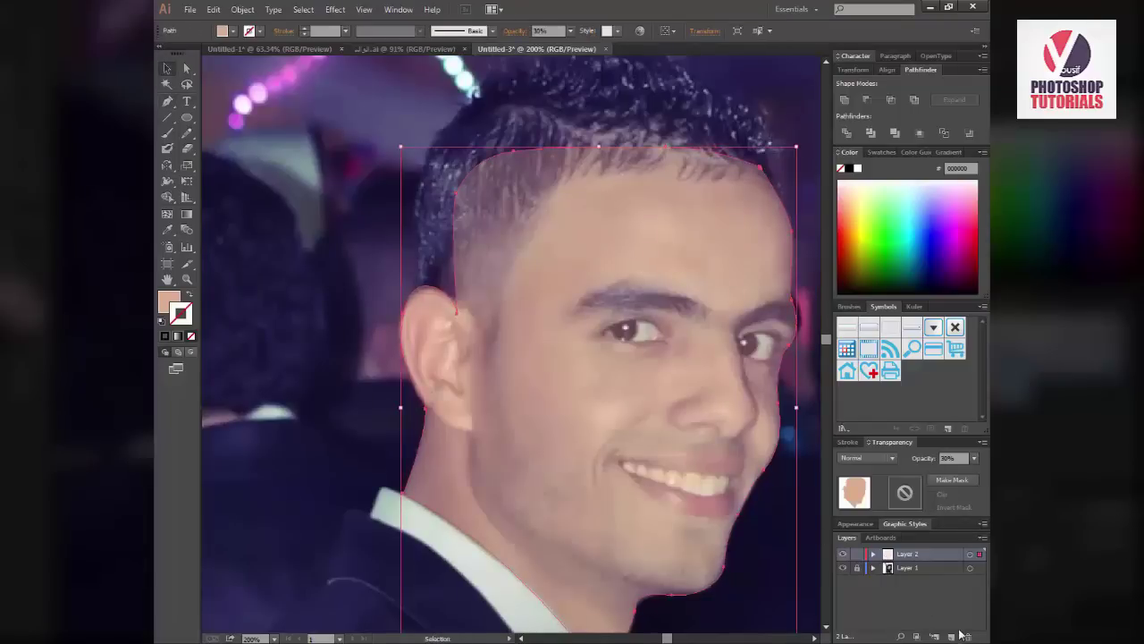
Add a new layer above the face and start a dark grey hair outline at the top of the ear
{"action": "left_click", "coordinate": [959, 633]}
{"action": "left_click", "coordinate": [267, 292]}
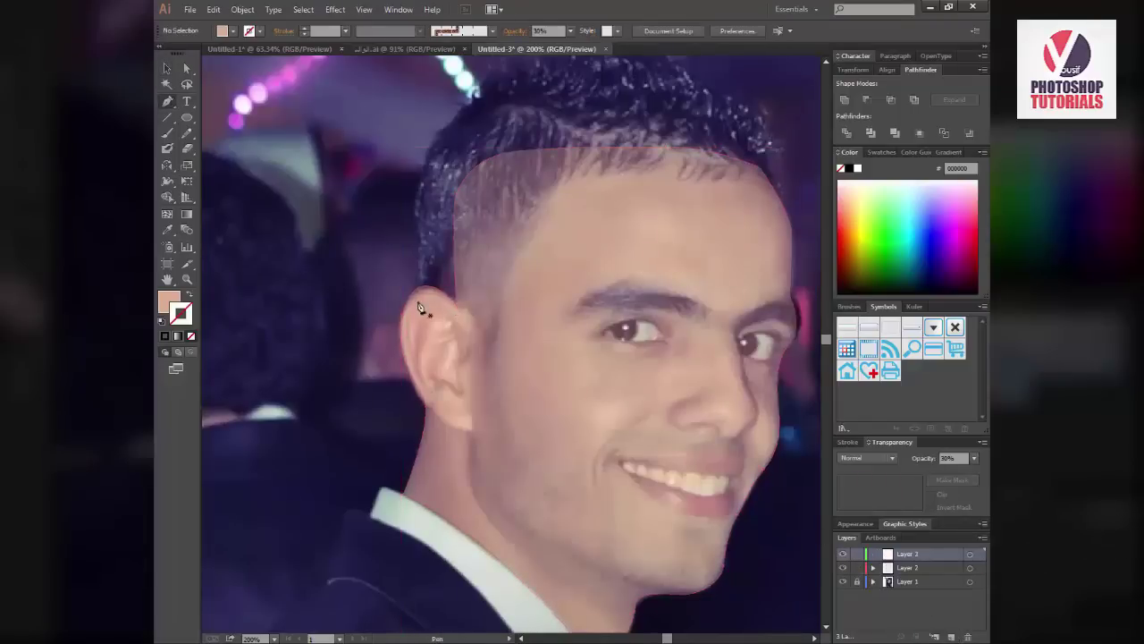
{"action": "left_click_drag", "start_coordinate": [420, 308], "coordinate": [404, 347]}
{"action": "left_click", "coordinate": [440, 167]}
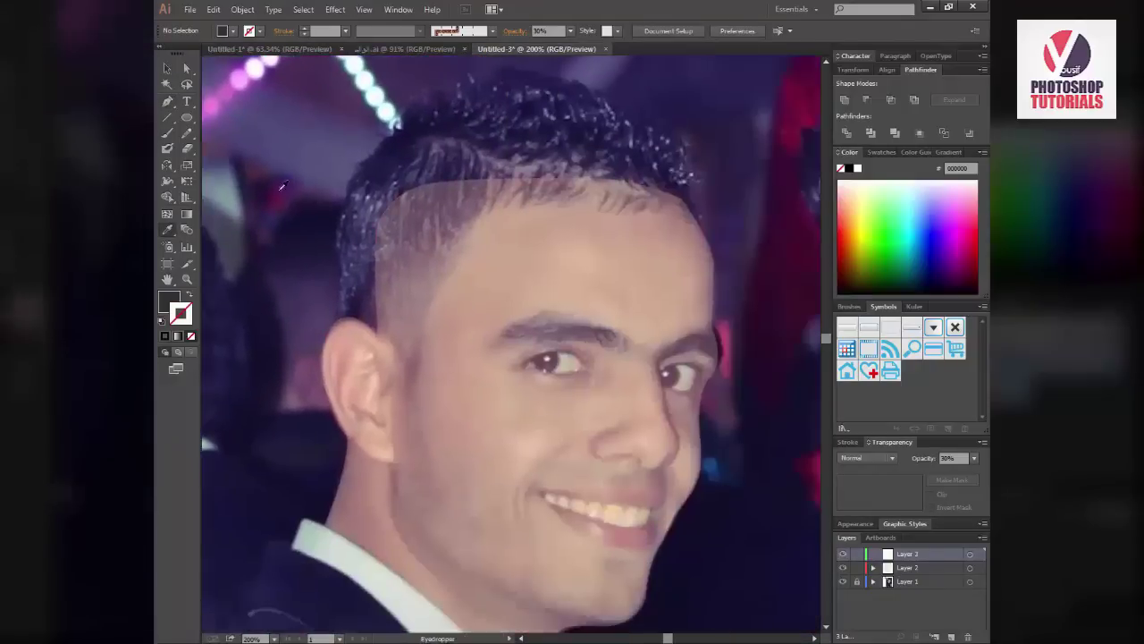
{"action": "left_click_drag", "start_coordinate": [338, 331], "coordinate": [389, 183]}
{"action": "key", "text": "ctrl+equal"}
{"action": "scroll", "coordinate": [320, 340], "scroll_direction": "up", "scroll_amount": 2}
{"action": "left_click", "coordinate": [352, 216]}
{"action": "left_click", "coordinate": [365, 203]}
{"action": "key", "text": "ctrl+z"}
{"action": "key", "text": "ctrl+z"}
{"action": "key", "text": "ctrl+z"}
Trace the hair's outer contour with spiky tufts from the side of the head over the top to the forehead's far edge
{"action": "left_click_drag", "start_coordinate": [320, 267], "coordinate": [355, 211]}
{"action": "left_click", "coordinate": [319, 267]}
{"action": "left_click_drag", "start_coordinate": [319, 267], "coordinate": [303, 286]}
{"action": "left_click_drag", "start_coordinate": [386, 186], "coordinate": [550, 90]}
{"action": "left_click", "coordinate": [398, 188], "text": "ctrl"}
{"action": "left_click", "coordinate": [451, 118]}
{"action": "left_click", "coordinate": [452, 177], "text": "ctrl"}
{"action": "left_click", "coordinate": [435, 173]}
{"action": "left_click_drag", "start_coordinate": [664, 118], "coordinate": [693, 125]}
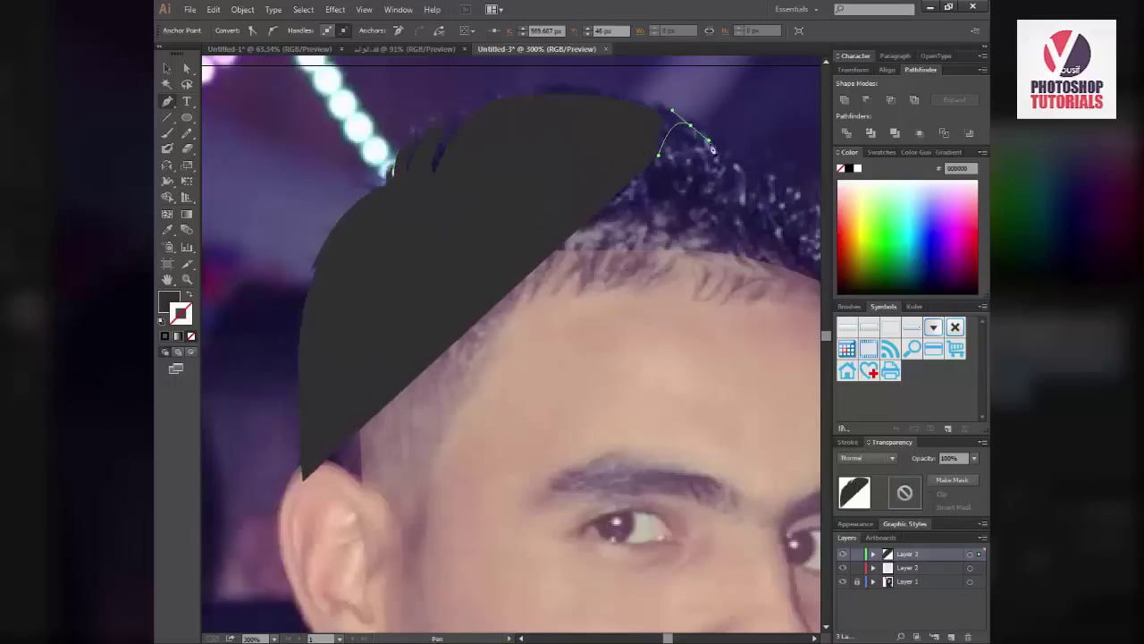
{"action": "left_click_drag", "start_coordinate": [761, 194], "coordinate": [671, 248]}
{"action": "left_click", "coordinate": [666, 302]}
Lower the hair shape's opacity to 30% and trace the jagged hairline back to the sideburn, closing the path at the ear
{"action": "key", "text": "v"}
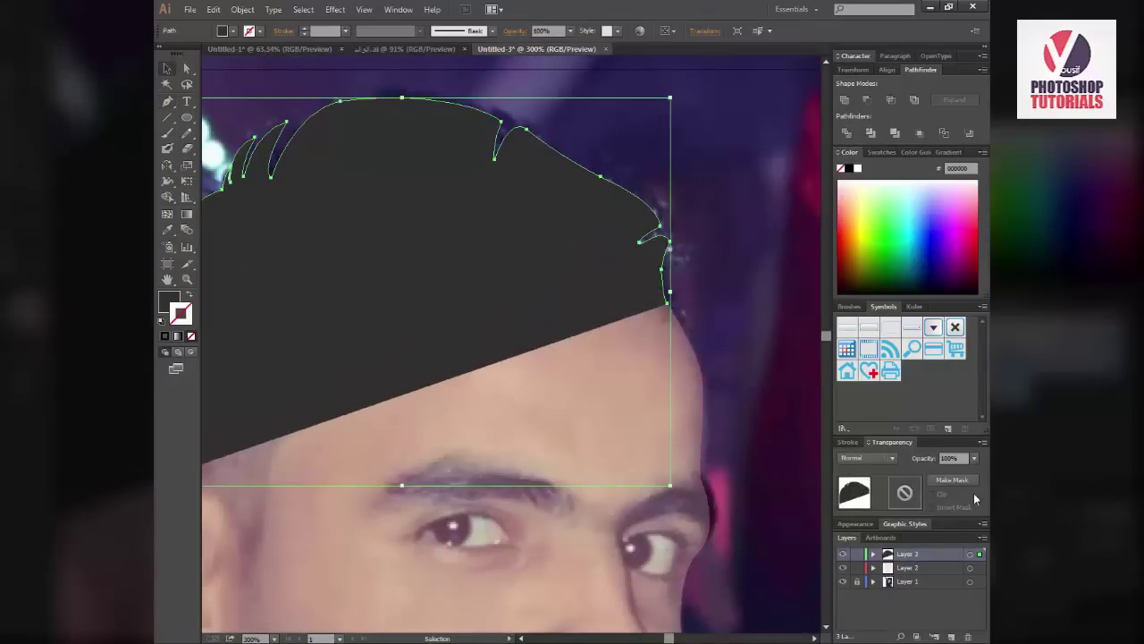
{"action": "left_click", "coordinate": [974, 458]}
{"action": "left_click", "coordinate": [970, 517]}
{"action": "key", "text": "p"}
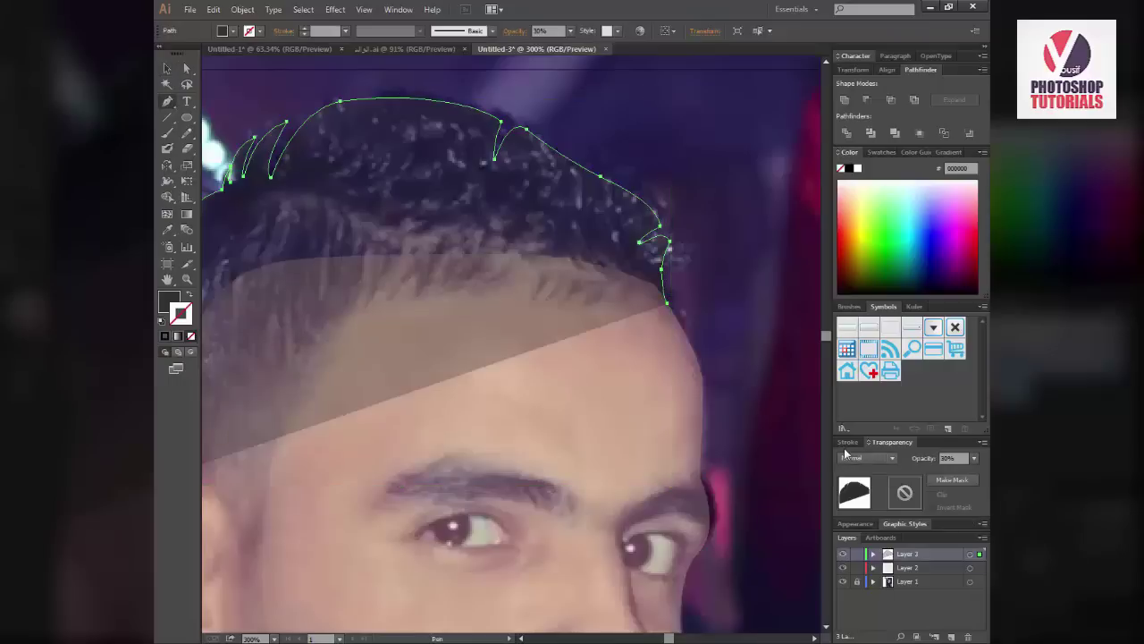
{"action": "left_click_drag", "start_coordinate": [668, 305], "coordinate": [608, 276]}
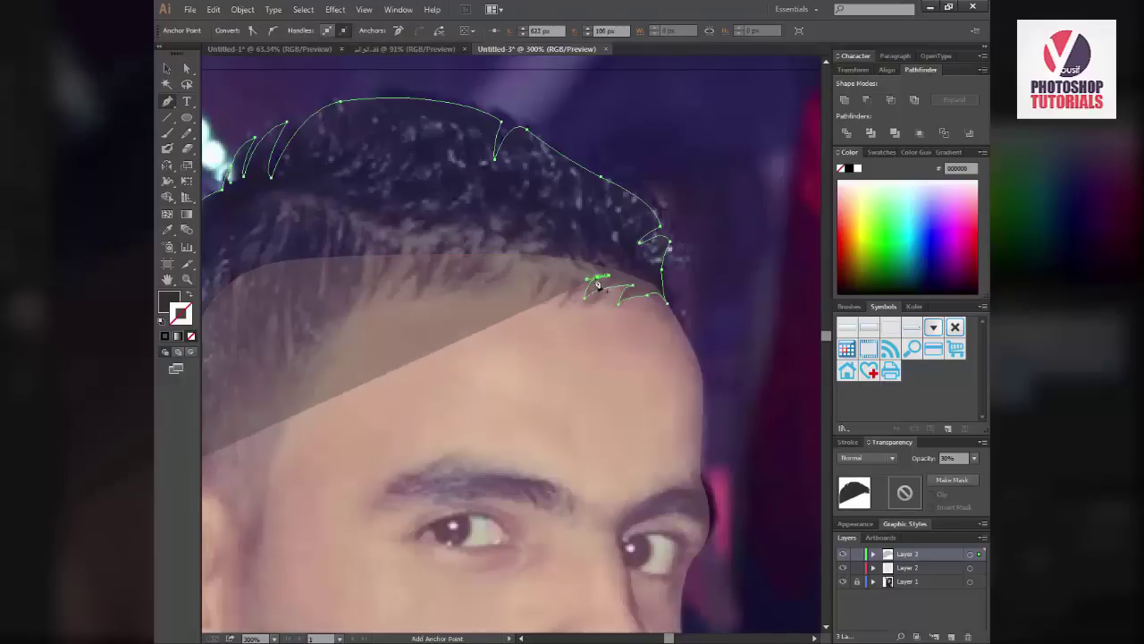
{"action": "left_click_drag", "start_coordinate": [474, 281], "coordinate": [402, 265]}
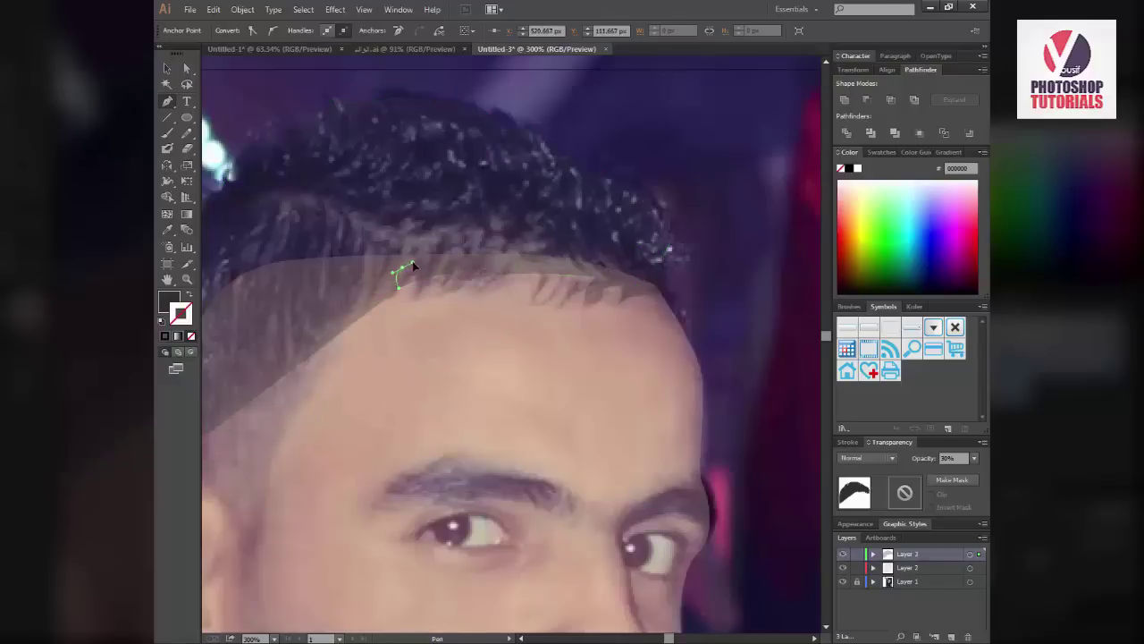
{"action": "left_click", "coordinate": [329, 279]}
{"action": "left_click_drag", "start_coordinate": [330, 307], "coordinate": [382, 401]}
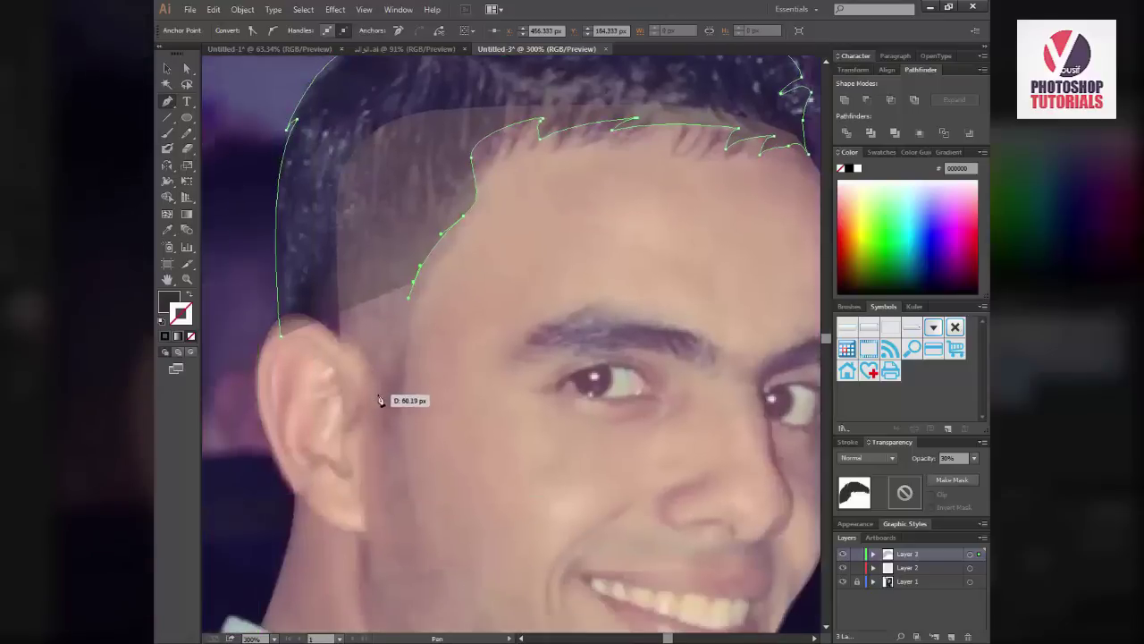
{"action": "left_click", "coordinate": [281, 334]}
Set the opacity of both the hair shape and the face shape to 100%
{"action": "key", "text": "v"}
{"action": "left_click", "coordinate": [975, 459]}
{"action": "left_click", "coordinate": [952, 589]}
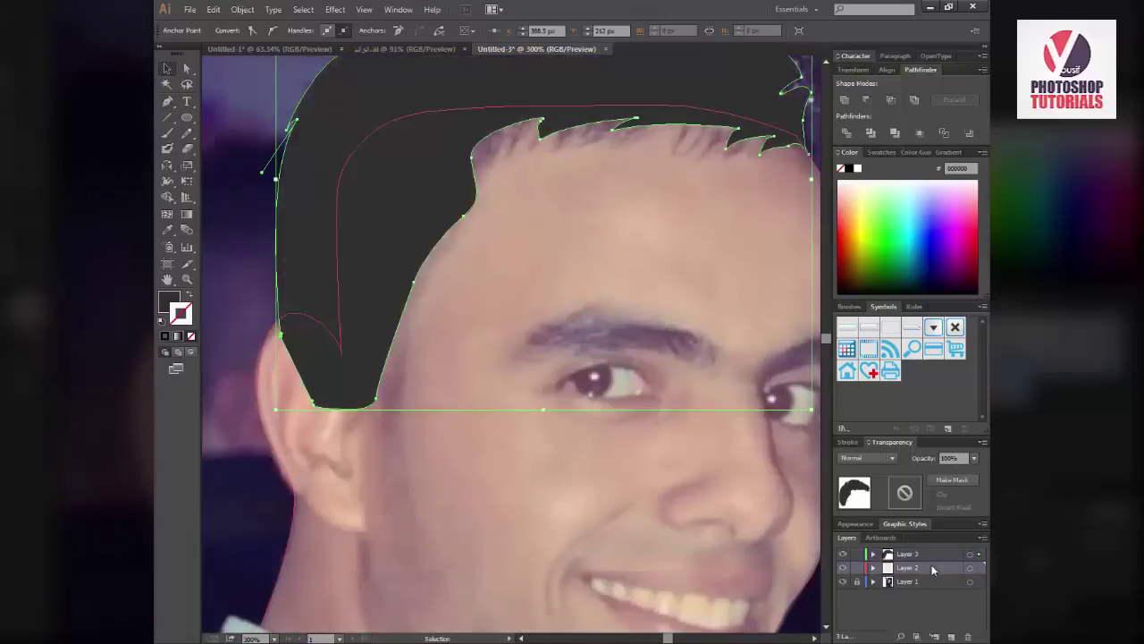
{"action": "left_click", "coordinate": [754, 465]}
{"action": "left_click", "coordinate": [974, 458]}
{"action": "left_click", "coordinate": [941, 588]}
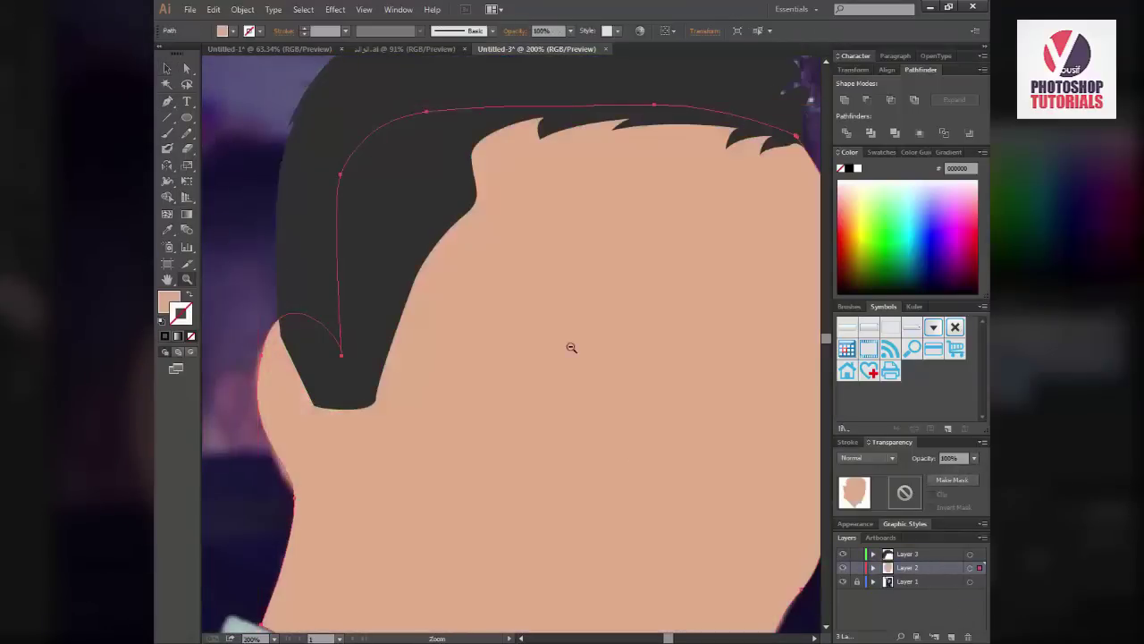
Try to bring the face shape to the front
{"action": "key", "text": "ctrl+minus"}
{"action": "key", "text": "ctrl+shift+bracketright"}
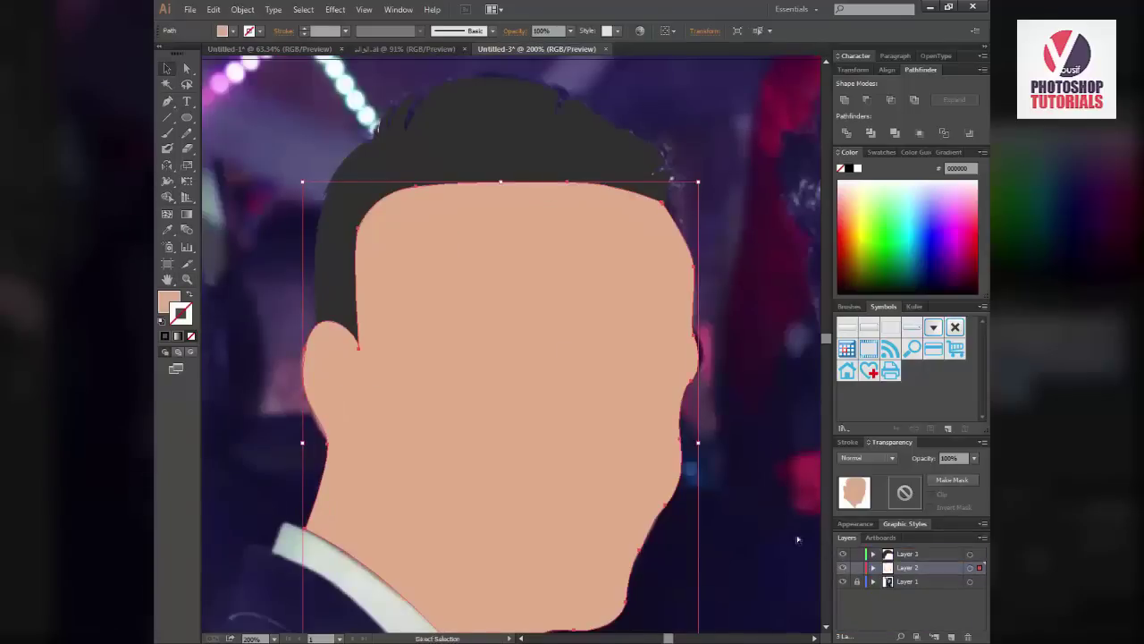
{"action": "key", "text": "ctrl+z"}
{"action": "left_click", "coordinate": [769, 514]}
Select the hair shape and lower its opacity to 30%
{"action": "key", "text": "ctrl+plus"}
{"action": "key", "text": "ctrl+plus"}
{"action": "left_click", "coordinate": [590, 380]}
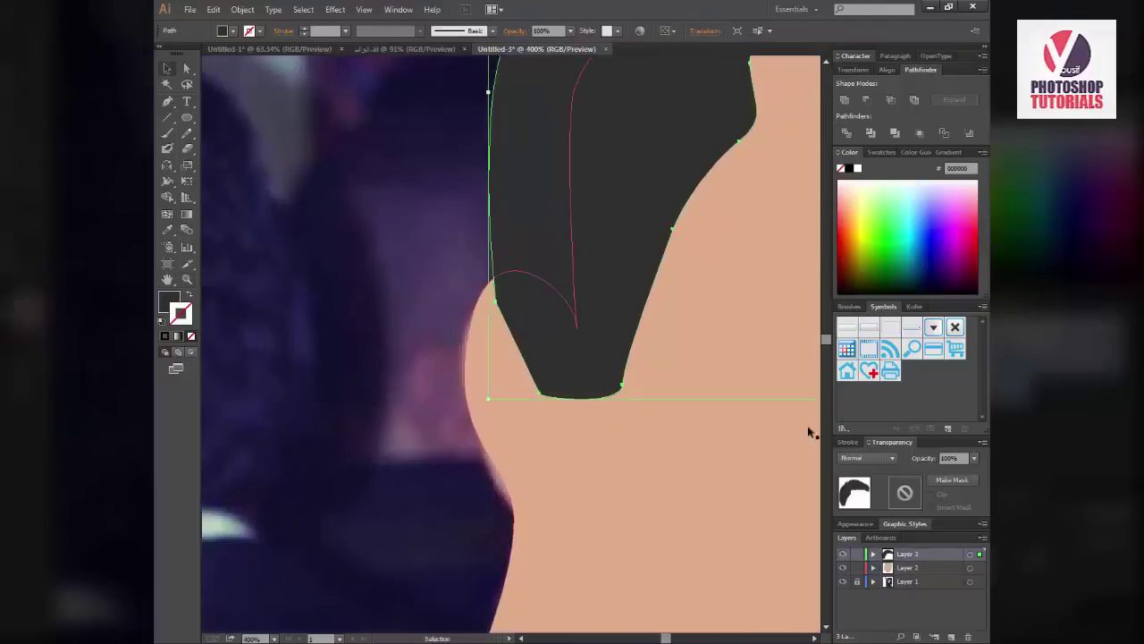
{"action": "left_click", "coordinate": [975, 457]}
{"action": "left_click", "coordinate": [958, 517]}
{"action": "left_click", "coordinate": [405, 283]}
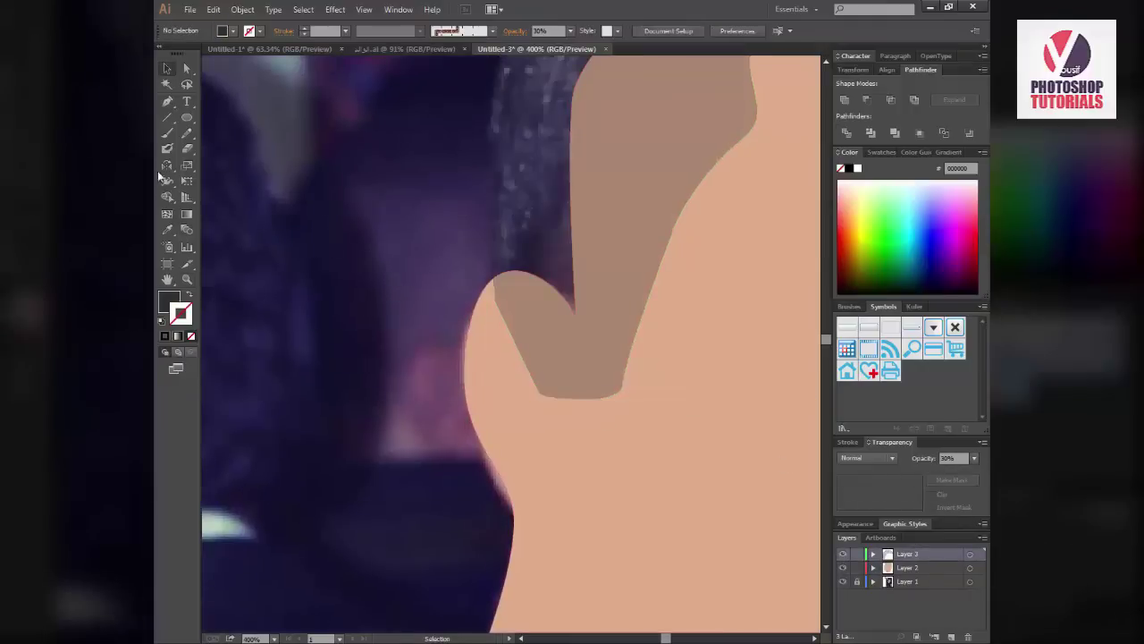
Erase the part of the hair shape that covers the ear, leaving the sideburn tapering along the ear's edge
{"action": "left_click", "coordinate": [187, 148]}
{"action": "left_click", "coordinate": [509, 235], "text": "ctrl"}
{"action": "mouse_move", "coordinate": [497, 273]}
{"action": "left_mouse_down"}
{"action": "mouse_move", "coordinate": [495, 286]}
{"action": "mouse_move", "coordinate": [508, 267]}
{"action": "mouse_move", "coordinate": [533, 304]}
{"action": "mouse_move", "coordinate": [559, 309]}
{"action": "mouse_move", "coordinate": [590, 358]}
{"action": "mouse_move", "coordinate": [580, 407]}
{"action": "mouse_move", "coordinate": [519, 332]}
{"action": "mouse_move", "coordinate": [574, 341]}
{"action": "left_mouse_up"}
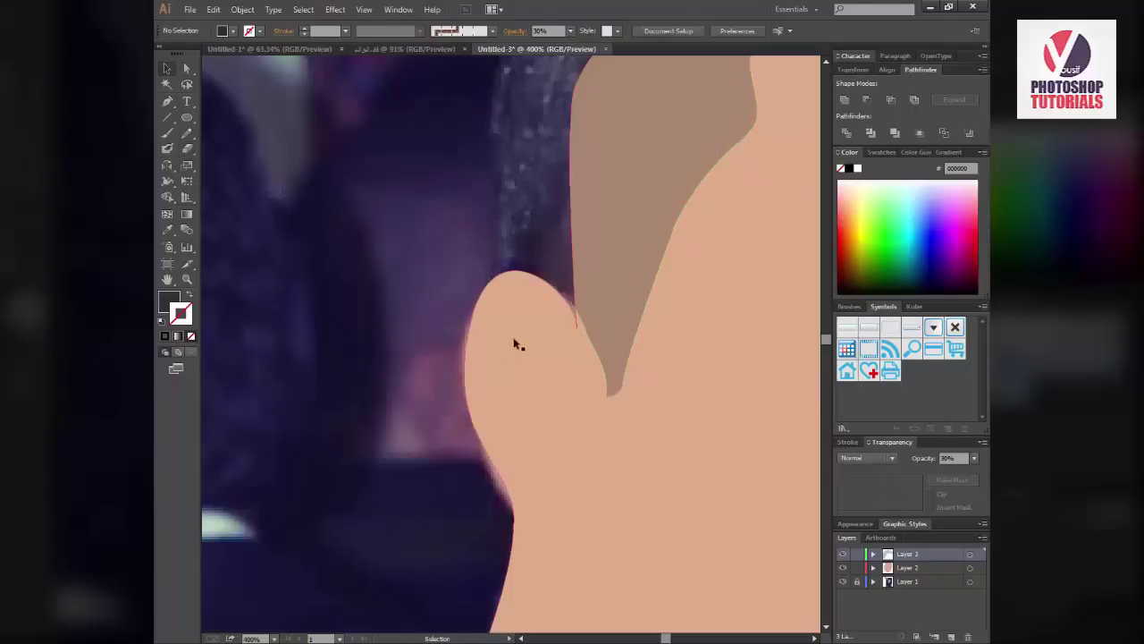
{"action": "left_click", "coordinate": [546, 362], "text": "ctrl+alt"}
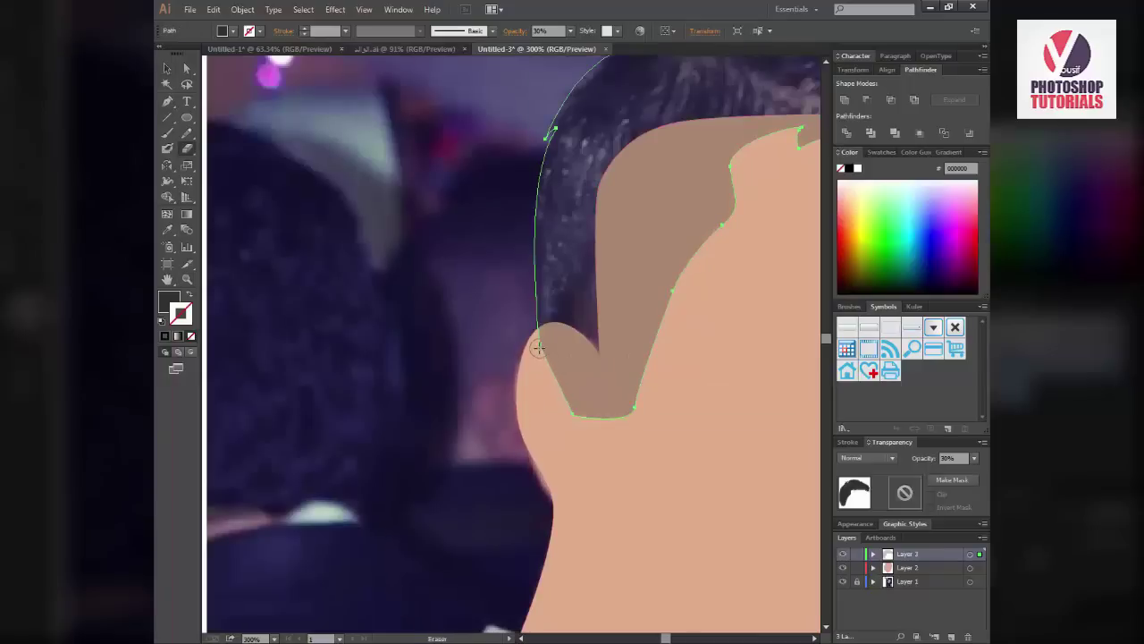
{"action": "mouse_move", "coordinate": [594, 360]}
{"action": "left_mouse_down"}
{"action": "mouse_move", "coordinate": [628, 431]}
{"action": "mouse_move", "coordinate": [581, 418]}
{"action": "mouse_move", "coordinate": [542, 356]}
{"action": "left_mouse_up"}
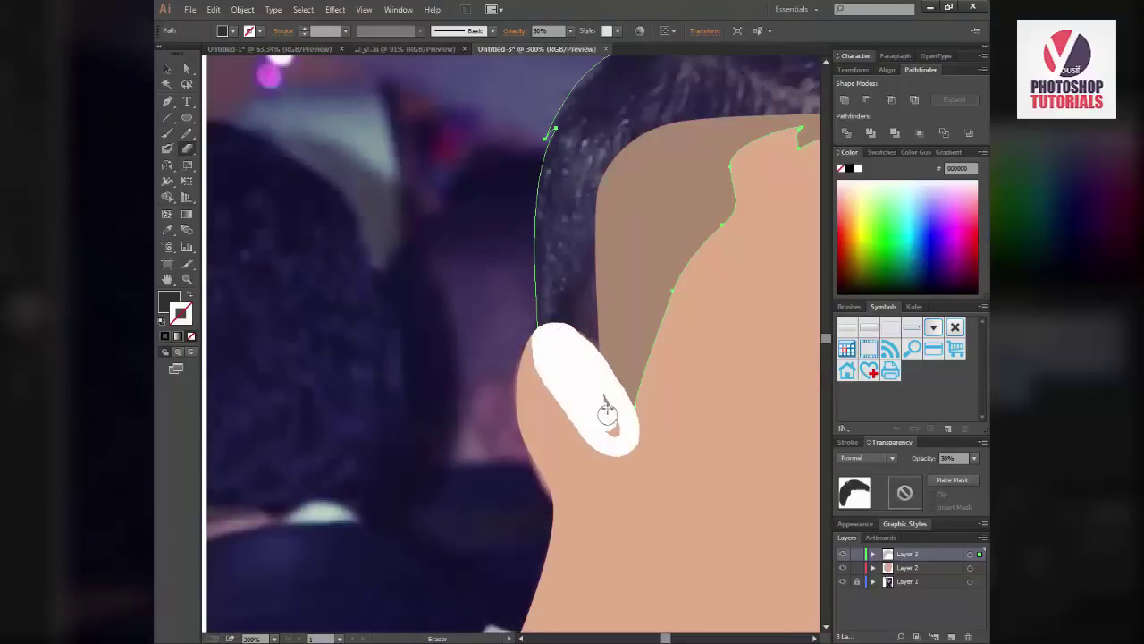
{"action": "left_click_drag", "start_coordinate": [614, 435], "coordinate": [613, 434]}
{"action": "key", "text": "v"}
{"action": "key", "text": "ctrl+minus"}
{"action": "key", "text": "ctrl+minus"}
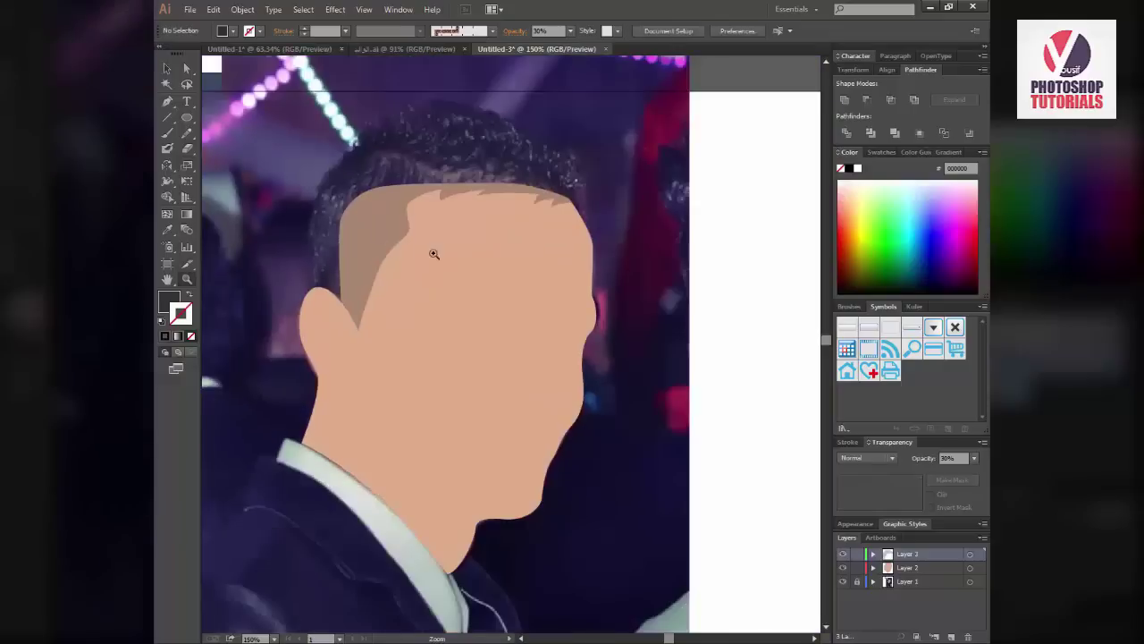
Restore the hair shape's opacity to 100% and deselect it
{"action": "left_click", "coordinate": [975, 458]}
{"action": "left_click", "coordinate": [959, 617]}
{"action": "key", "text": "ctrl+shift+a"}
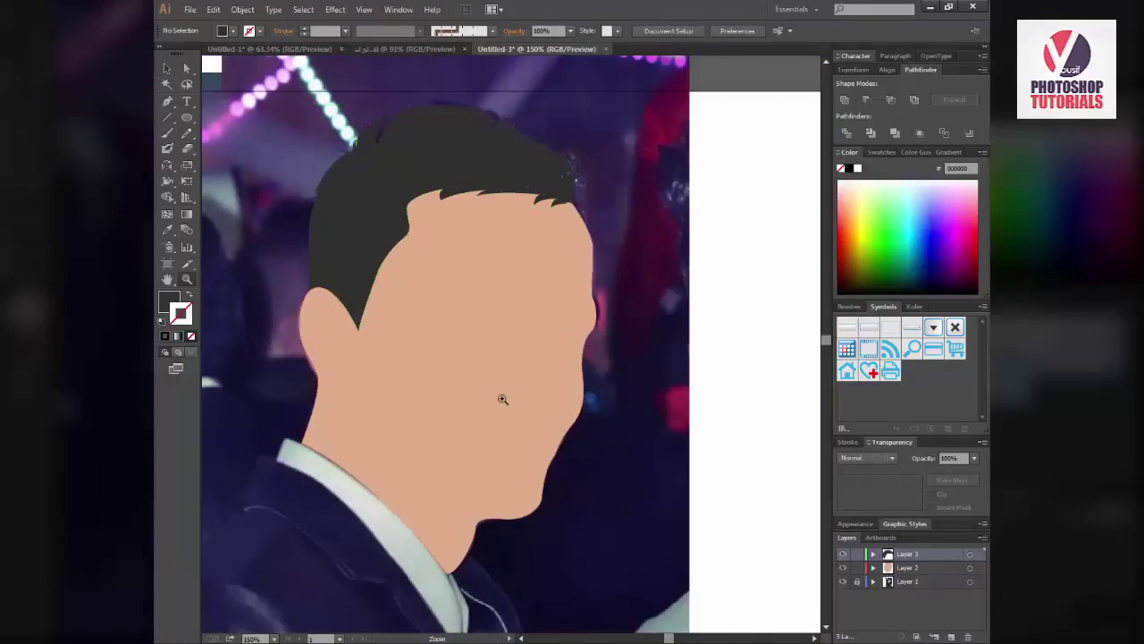
Set the face shape's opacity to 30% and add a new layer between the face and hair layers
{"action": "left_click", "coordinate": [512, 366], "text": "ctrl"}
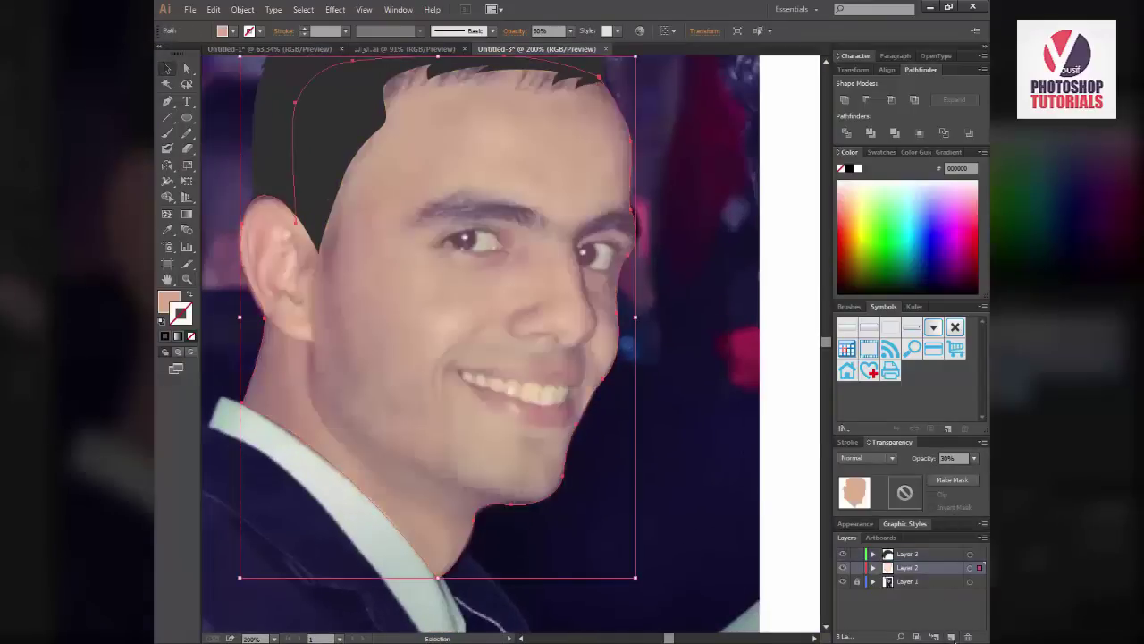
{"action": "left_click", "coordinate": [548, 287]}
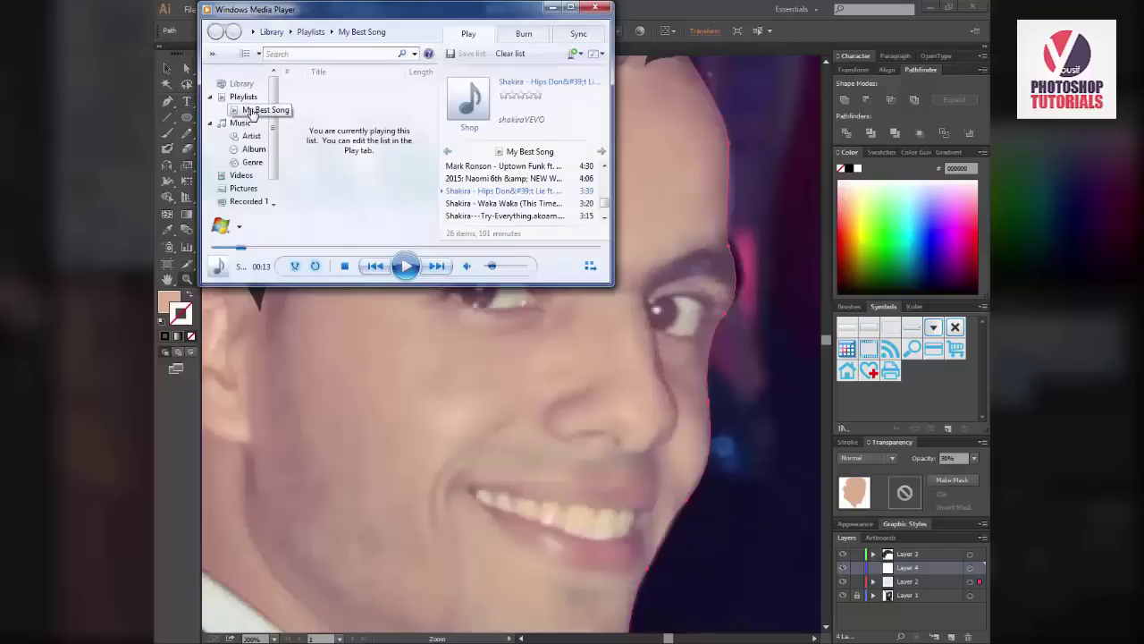
Start the My Best Song playlist in Windows Media Player and return to the Illustrator portrait
{"action": "double_click", "coordinate": [252, 112]}
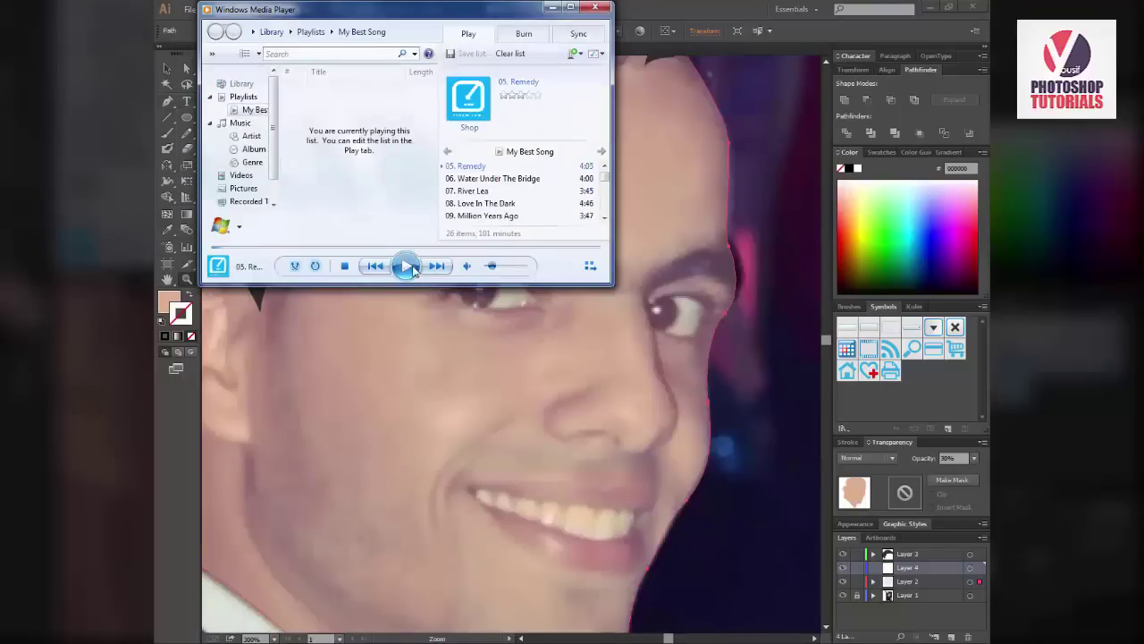
{"action": "left_click", "coordinate": [598, 337]}
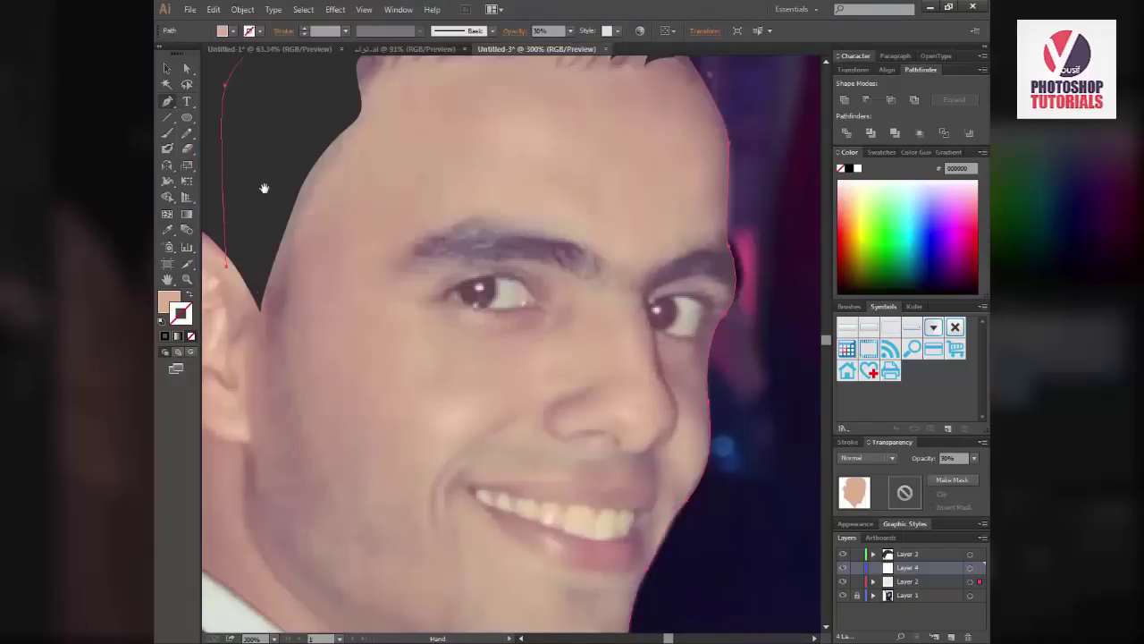
Trace the eyebrow at the far edge of the face as a closed shape filled with the hair's dark grey
{"action": "key", "text": "ctrl+shift+a"}
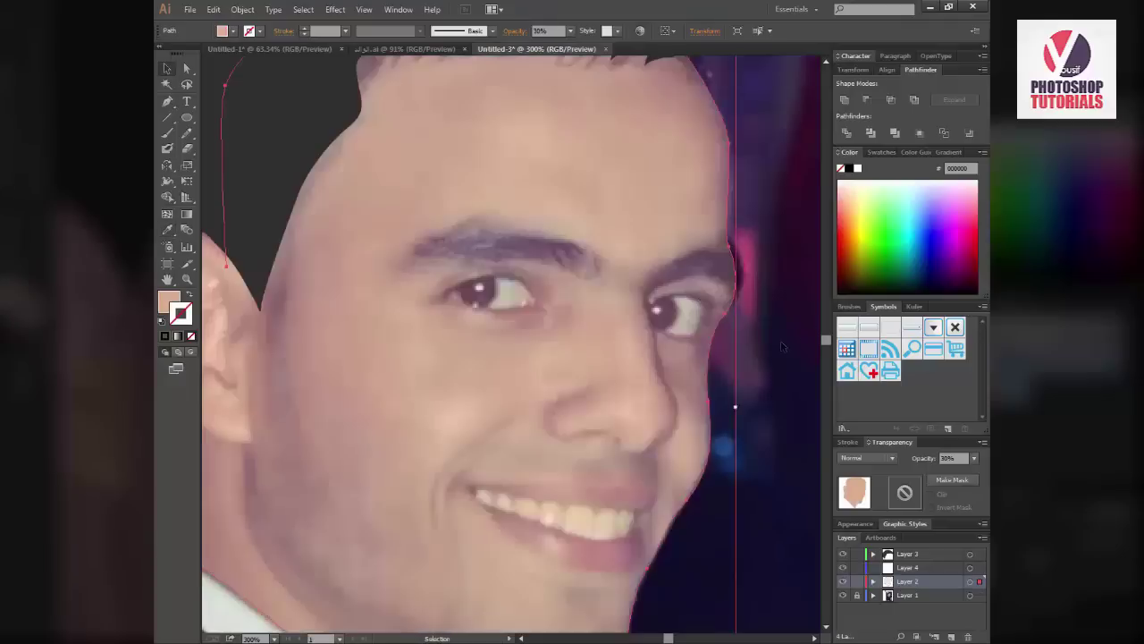
{"action": "left_click", "coordinate": [162, 104]}
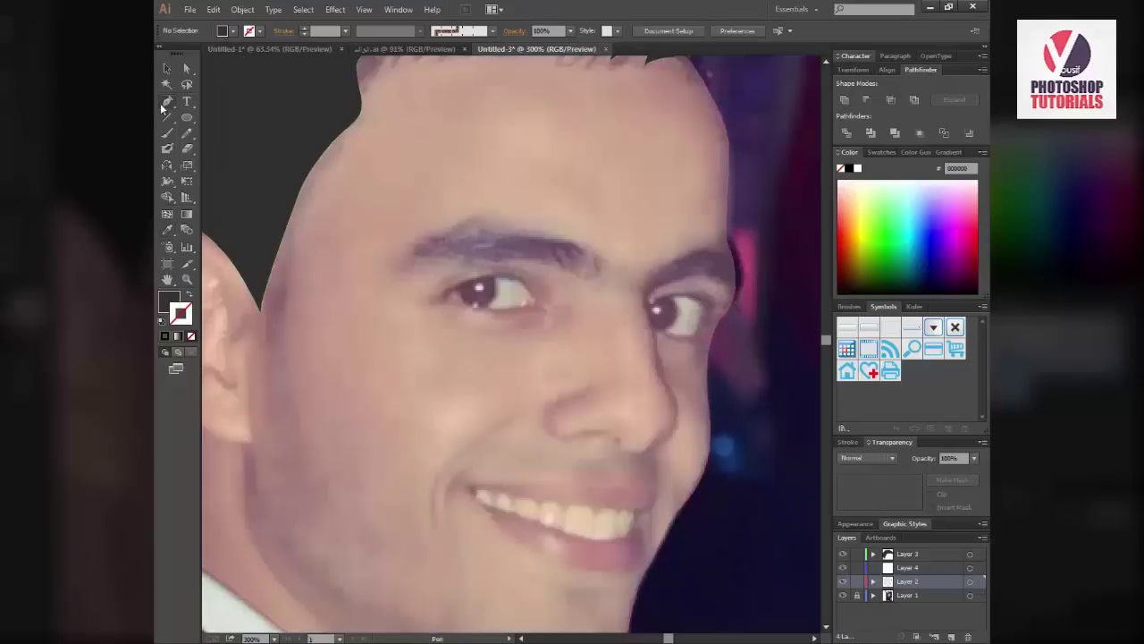
{"action": "left_click", "coordinate": [733, 256]}
{"action": "left_click_drag", "start_coordinate": [648, 284], "coordinate": [622, 331]}
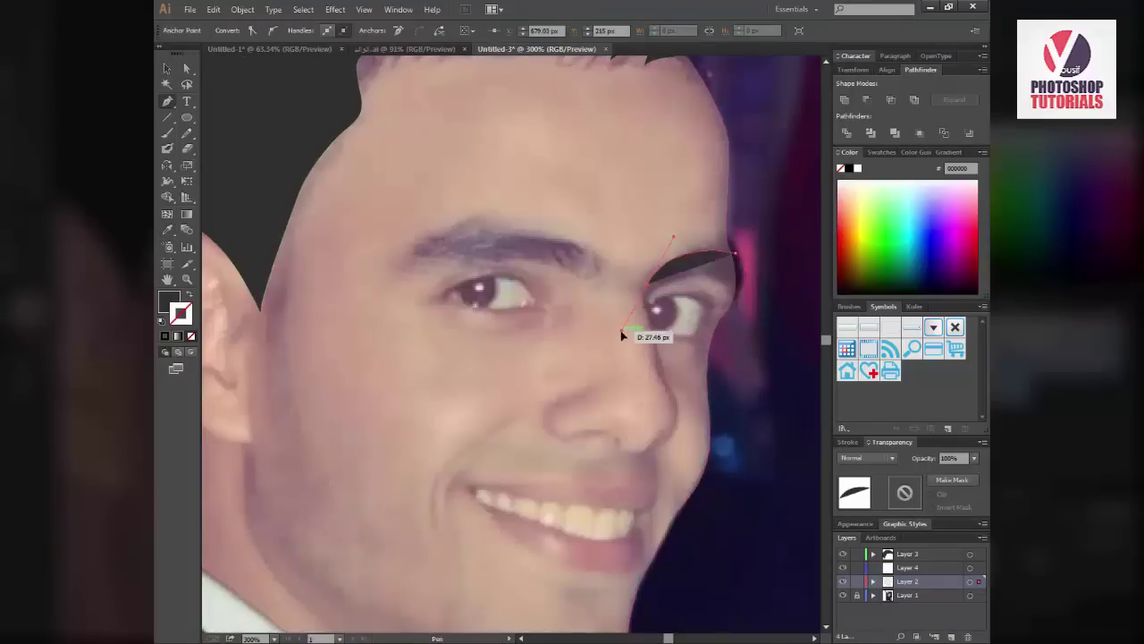
{"action": "left_click", "coordinate": [650, 288]}
{"action": "left_click", "coordinate": [735, 256]}
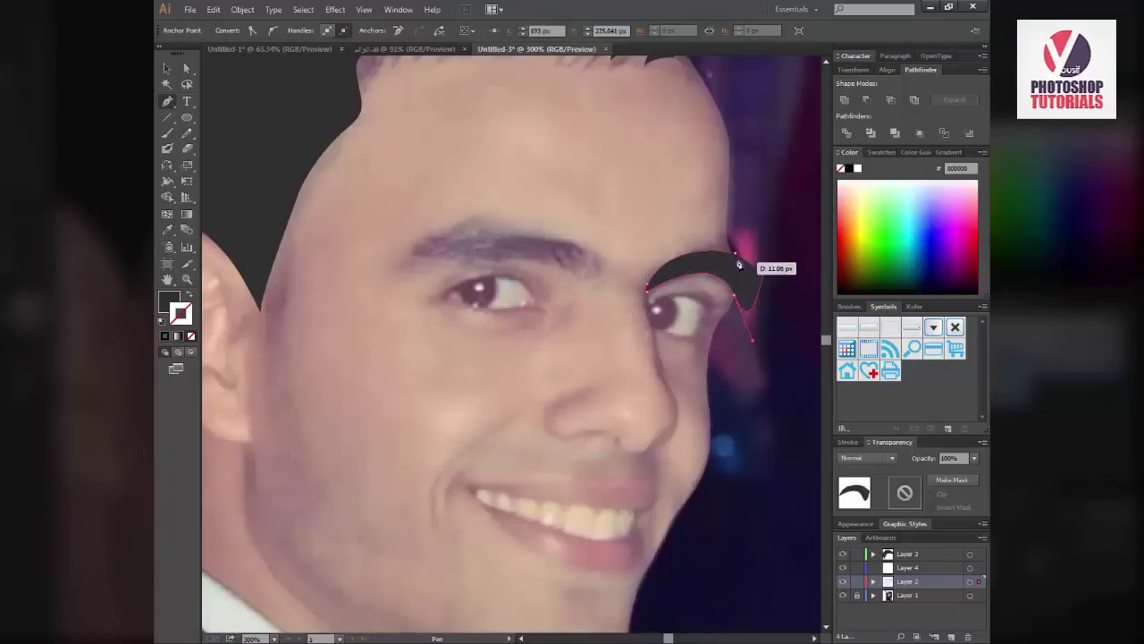
Trim the far eyebrow to the face outline with the Shape Builder, removing the part that extends past the face
{"action": "key", "text": "v"}
{"action": "left_click", "coordinate": [464, 228]}
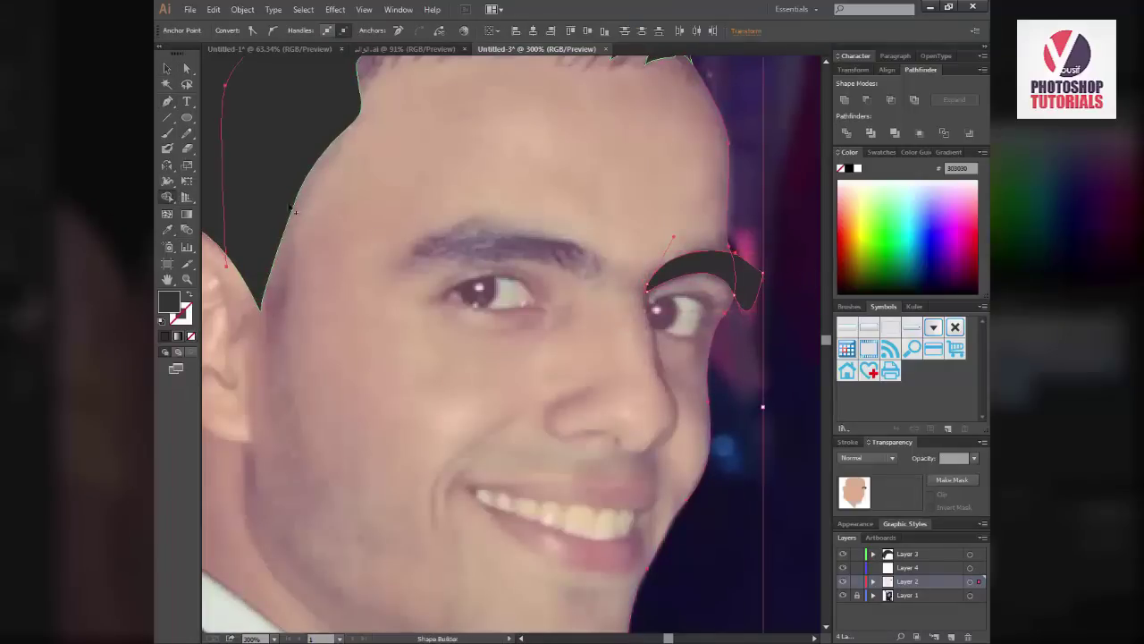
{"action": "left_click", "coordinate": [756, 338]}
Trace the near eyebrow as a closed shape in the same dark grey and deselect it
{"action": "left_click", "coordinate": [587, 249]}
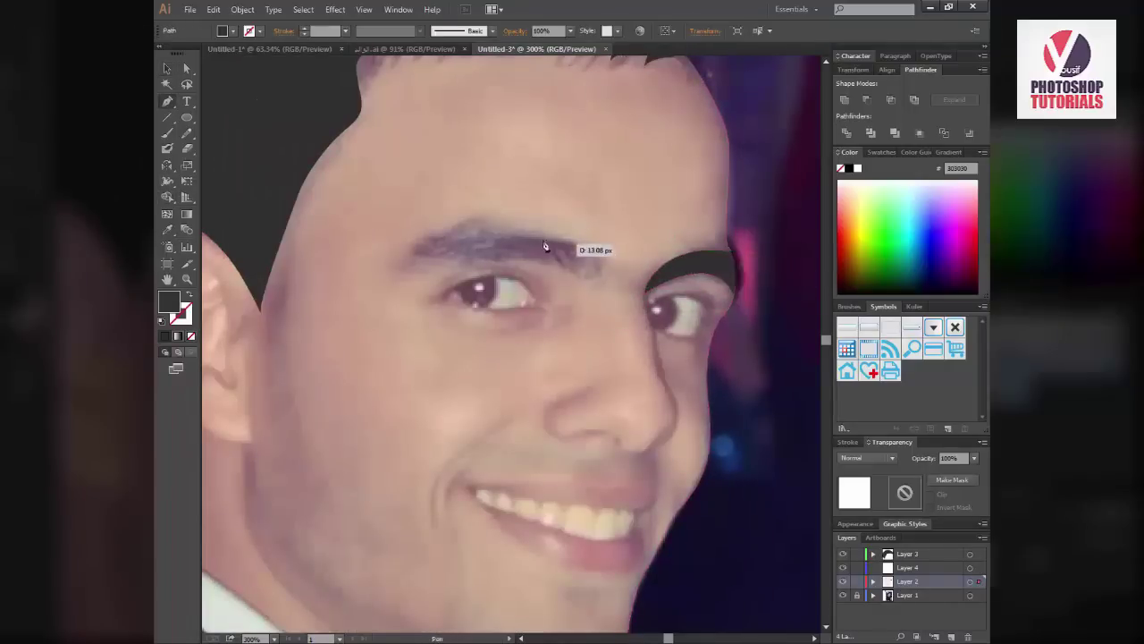
{"action": "left_click", "coordinate": [410, 273]}
{"action": "left_click", "coordinate": [516, 265]}
{"action": "left_click_drag", "start_coordinate": [559, 268], "coordinate": [948, 638]}
{"action": "left_click", "coordinate": [588, 255]}
{"action": "key", "text": "v"}
{"action": "key", "text": "ctrl+shift+a"}
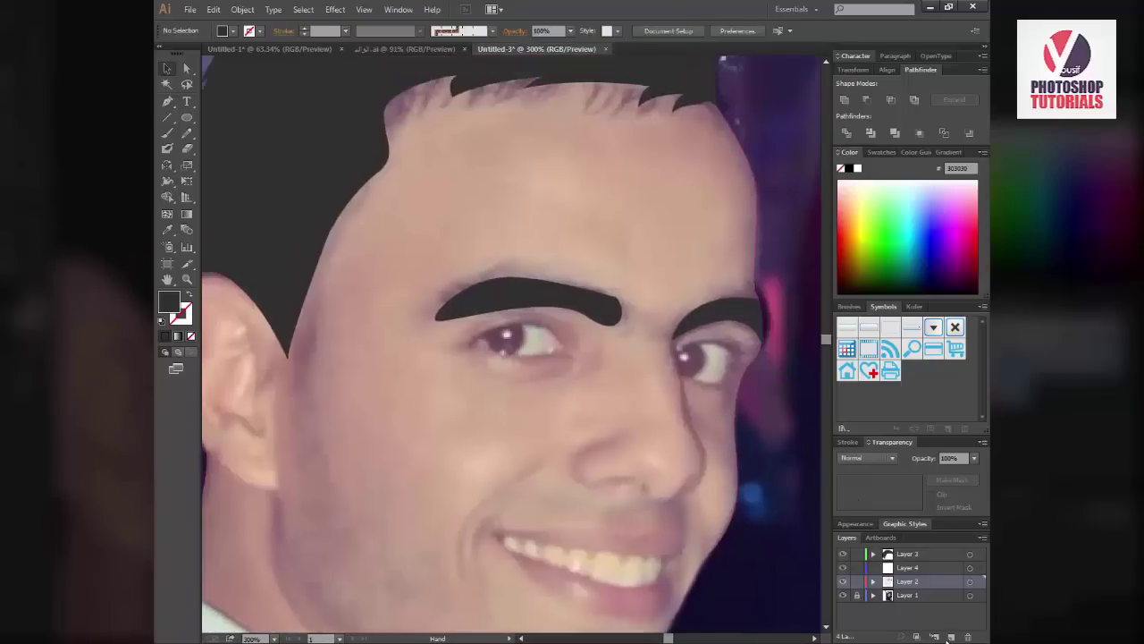
Add a new layer above the eyebrow layer and sample a brown from the bottom row of the brown swatch group
{"action": "left_click", "coordinate": [950, 637]}
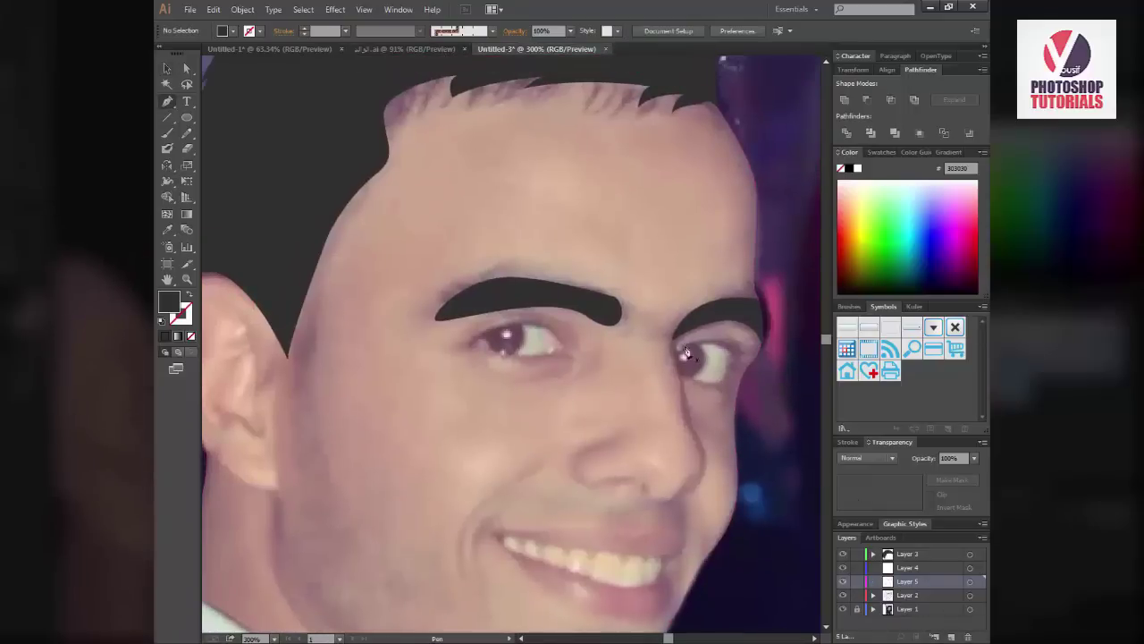
{"action": "left_click_drag", "start_coordinate": [573, 381], "coordinate": [452, 281]}
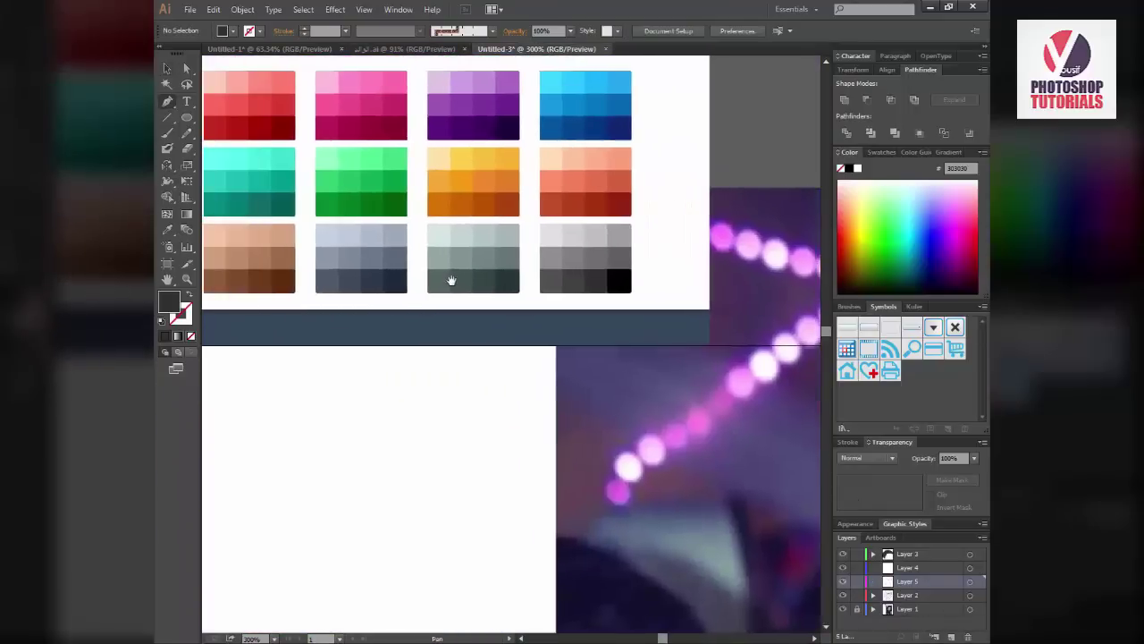
{"action": "left_click", "coordinate": [223, 271]}
Trace the nose as two open, unfilled brown paths: one down the bridge and around the tip, one around the near nostril
{"action": "left_click_drag", "start_coordinate": [786, 541], "coordinate": [339, 233]}
{"action": "key", "text": "p"}
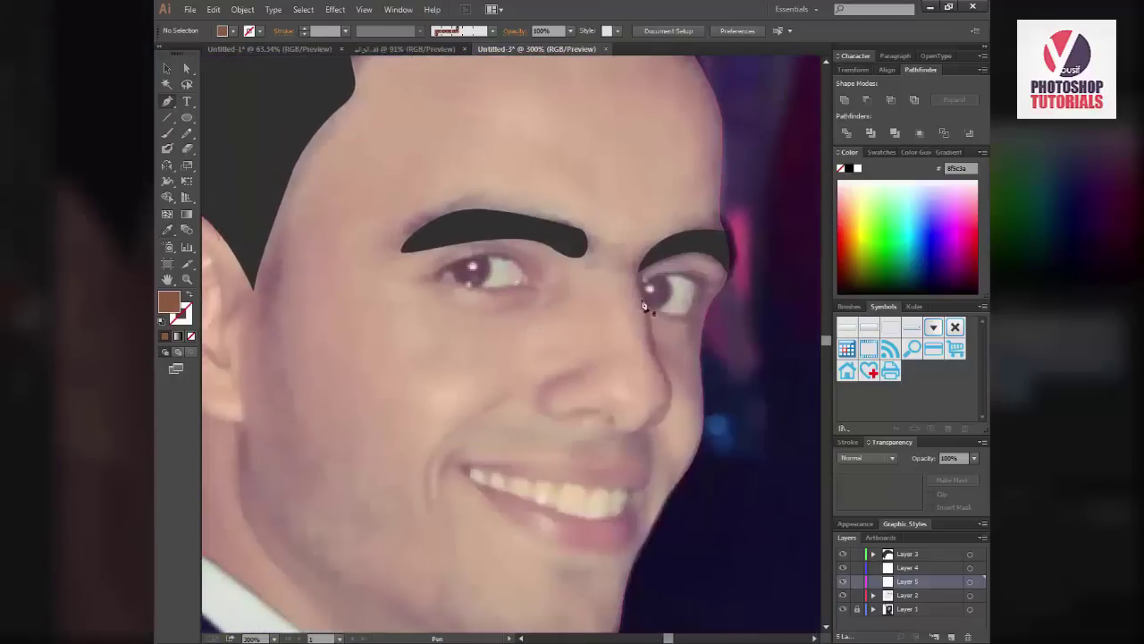
{"action": "left_click", "coordinate": [639, 272]}
{"action": "left_click_drag", "start_coordinate": [647, 302], "coordinate": [652, 347]}
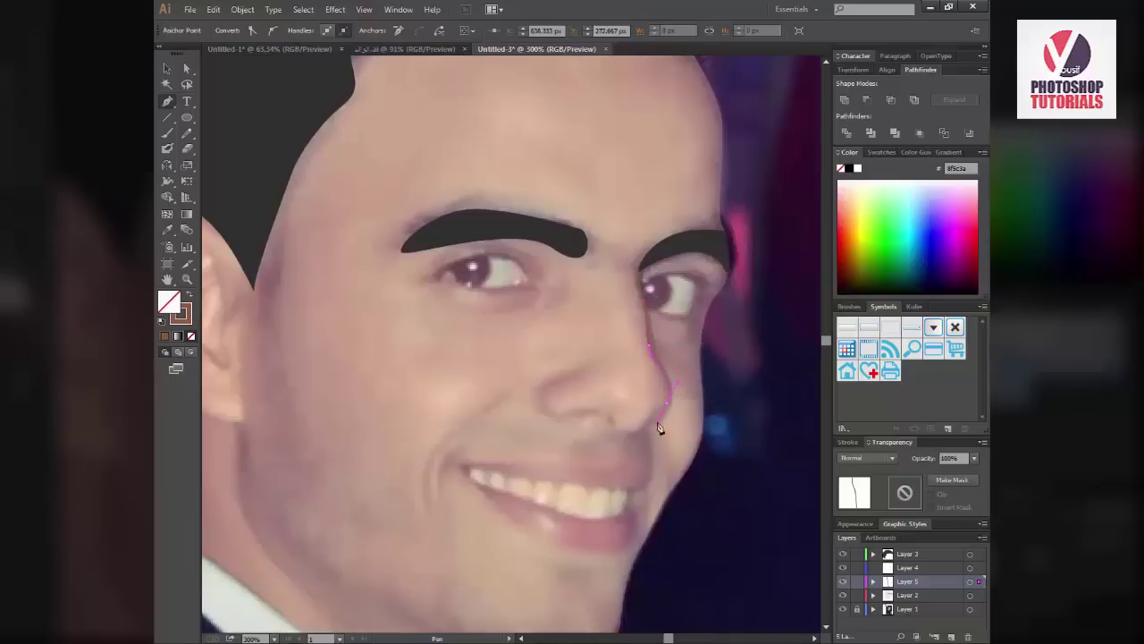
{"action": "left_click_drag", "start_coordinate": [659, 428], "coordinate": [607, 435]}
{"action": "left_click_drag", "start_coordinate": [590, 382], "coordinate": [605, 417]}
{"action": "key", "text": "v"}
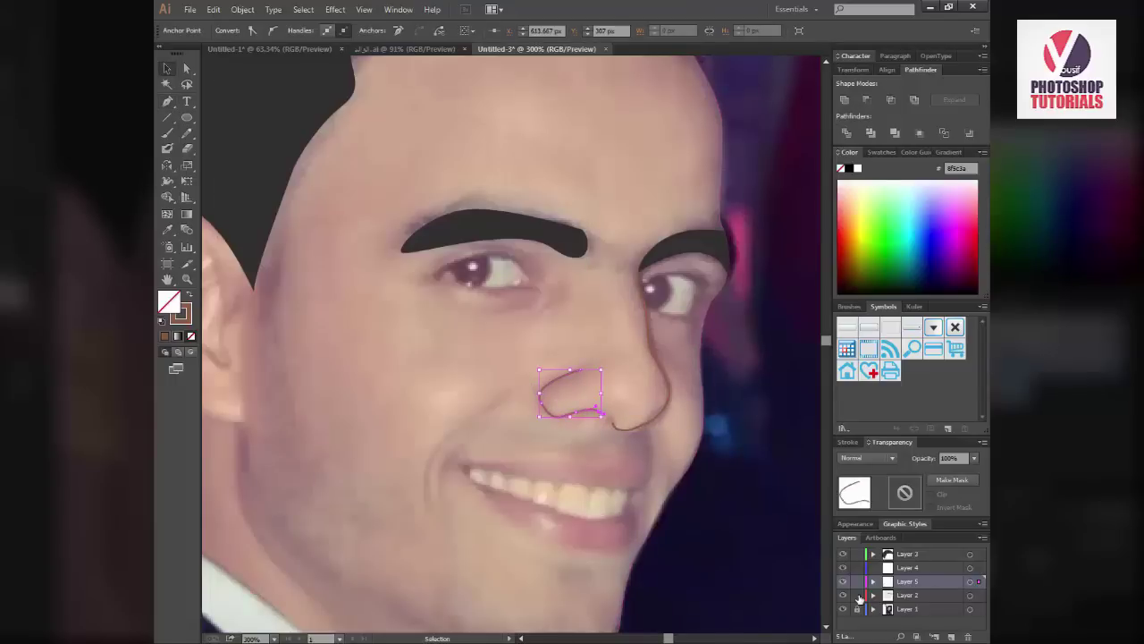
Draw two curved smile lines on the cheek beside the near corner of the mouth as open brown paths
{"action": "key", "text": "p"}
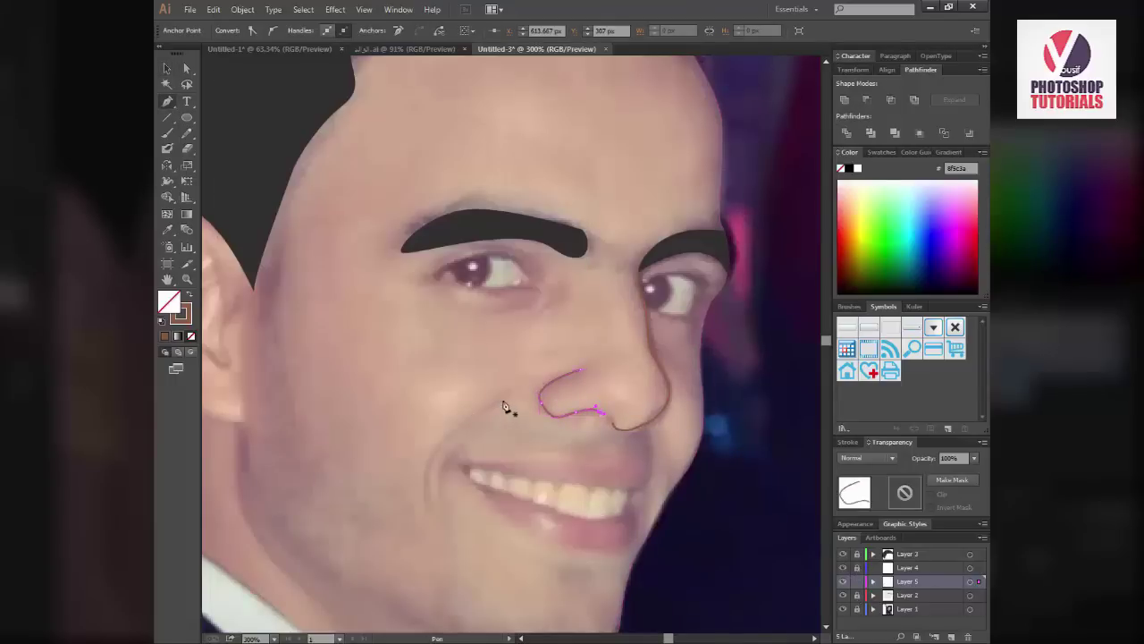
{"action": "left_click_drag", "start_coordinate": [502, 400], "coordinate": [427, 505]}
{"action": "left_click_drag", "start_coordinate": [438, 568], "coordinate": [438, 565]}
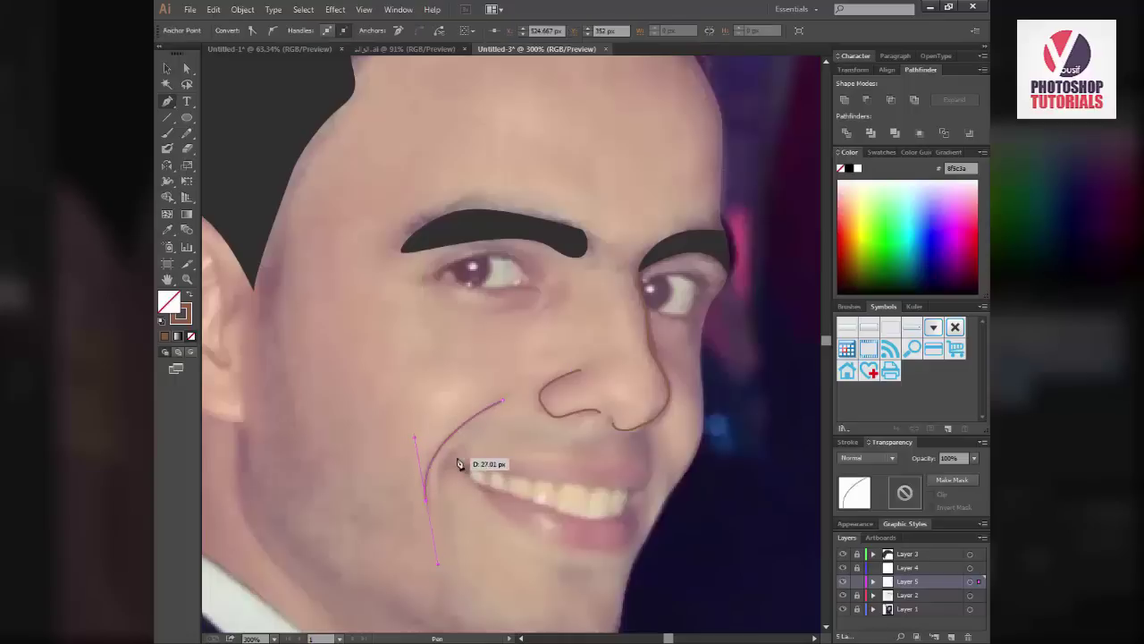
{"action": "left_click_drag", "start_coordinate": [464, 447], "coordinate": [443, 530]}
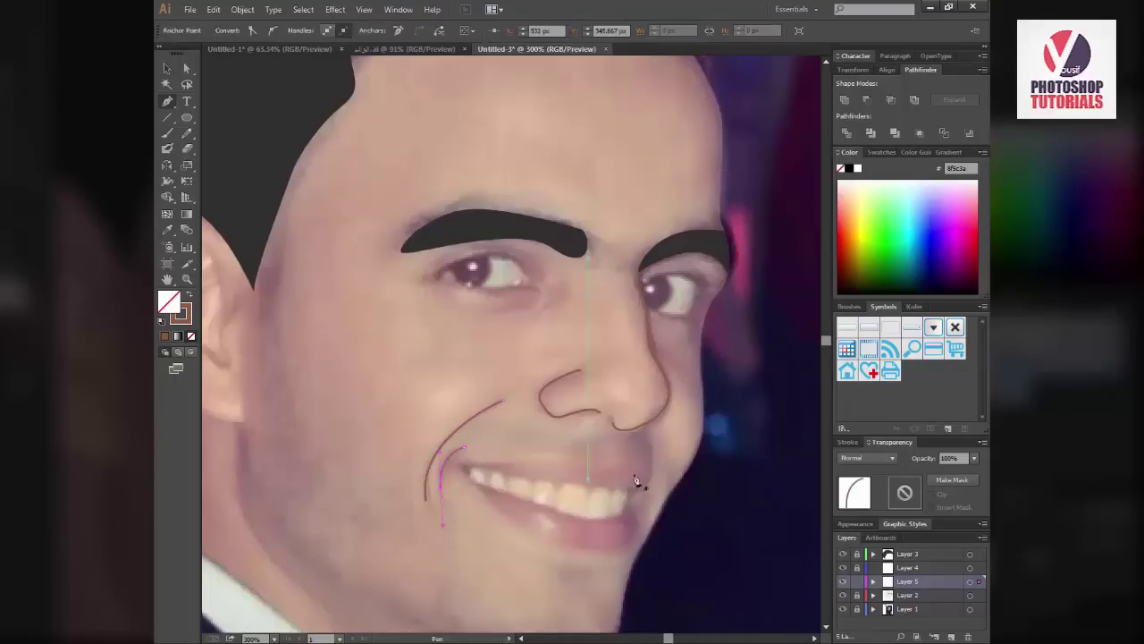
{"action": "left_click_drag", "start_coordinate": [532, 442], "coordinate": [571, 457]}
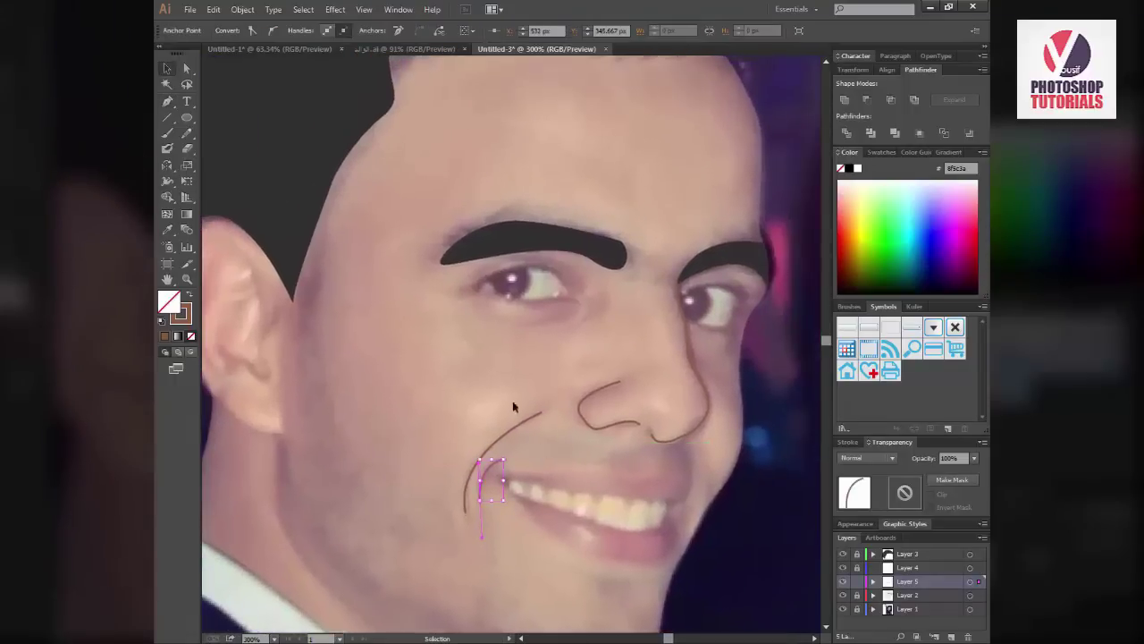
Give all the nose and smile lines a width profile tapered at both ends and a 3 pt stroke
{"action": "key", "text": "ctrl+a"}
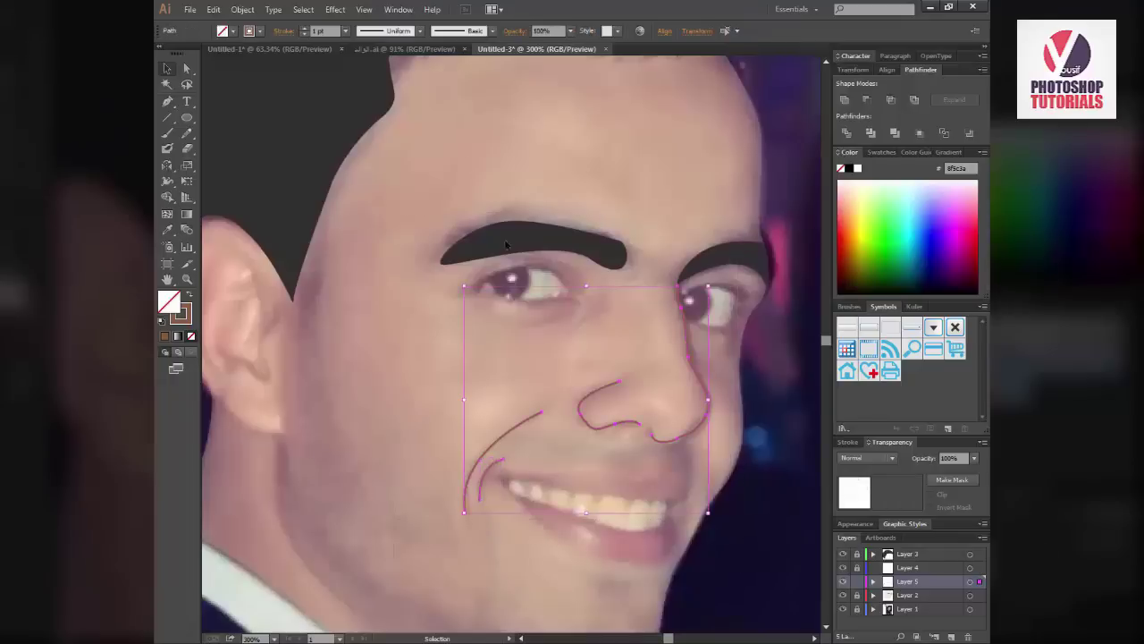
{"action": "left_click", "coordinate": [391, 31]}
{"action": "left_click", "coordinate": [389, 74]}
{"action": "left_click", "coordinate": [305, 26]}
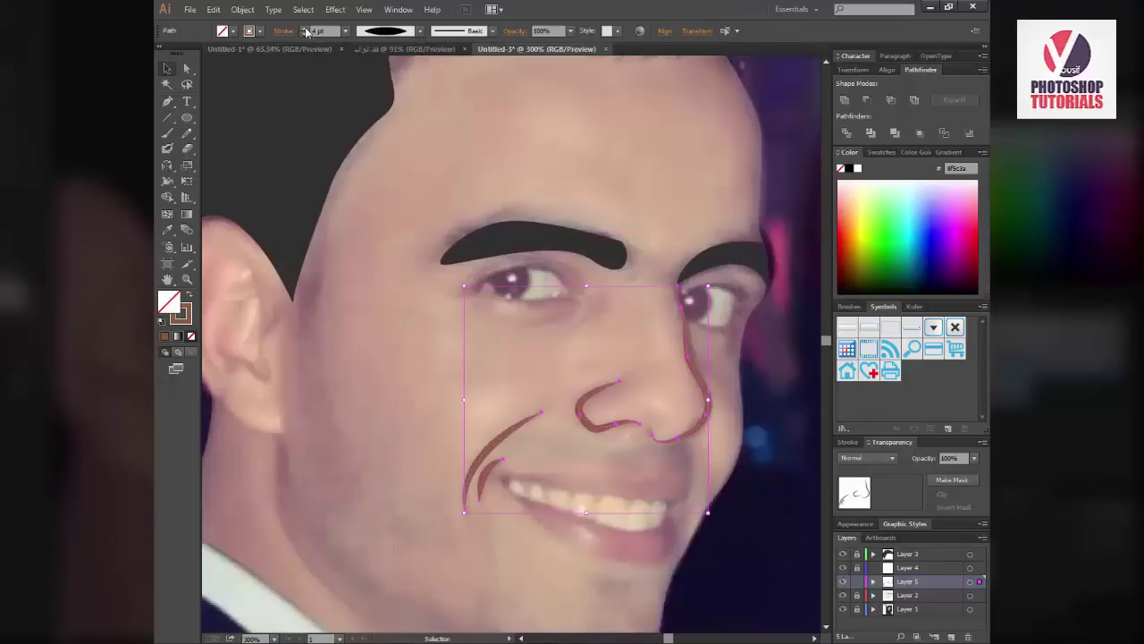
{"action": "left_click", "coordinate": [305, 27]}
{"action": "left_click", "coordinate": [305, 28]}
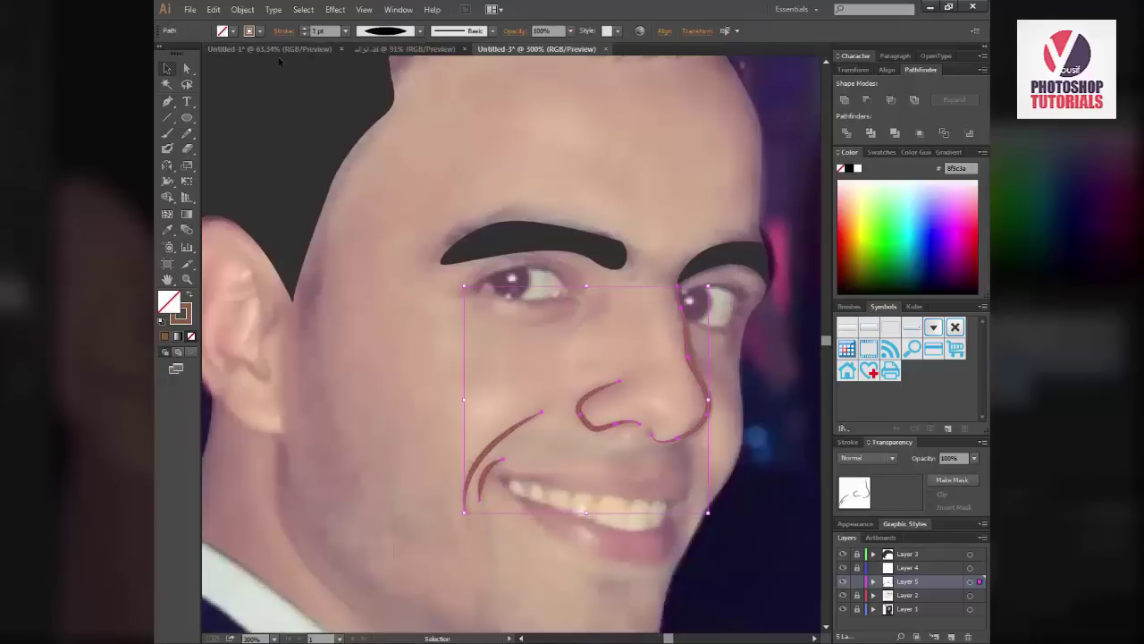
{"action": "left_click", "coordinate": [746, 403]}
Add a new layer above the nose lines and paint the outer outline of the lips with the Paintbrush
{"action": "left_click_drag", "start_coordinate": [681, 525], "coordinate": [655, 479]}
{"action": "left_click", "coordinate": [935, 637]}
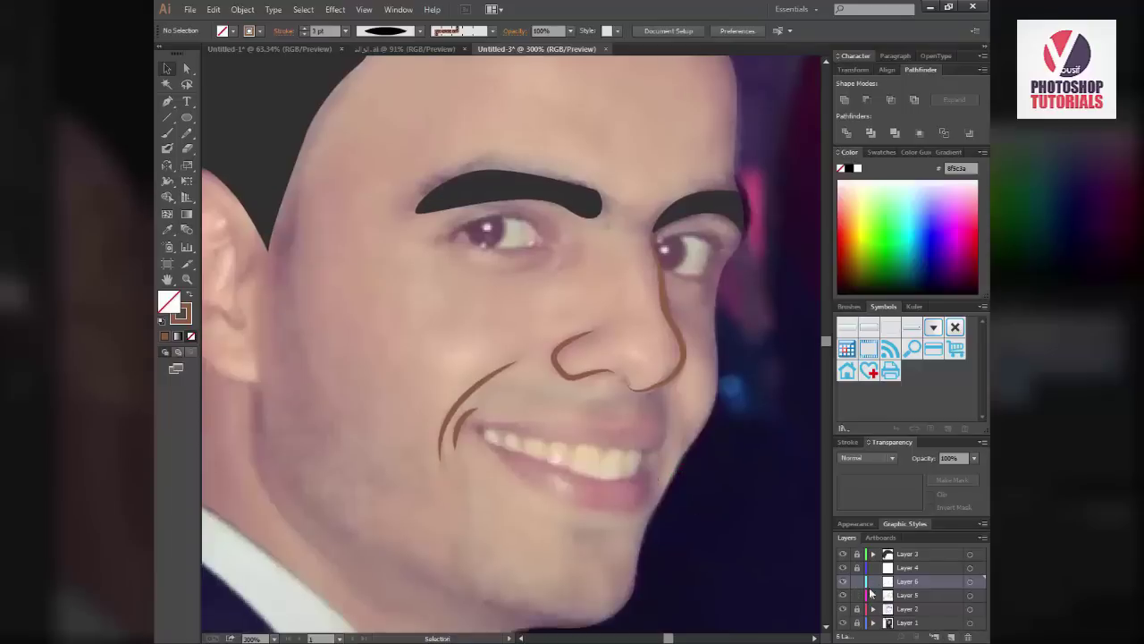
{"action": "left_click", "coordinate": [713, 462]}
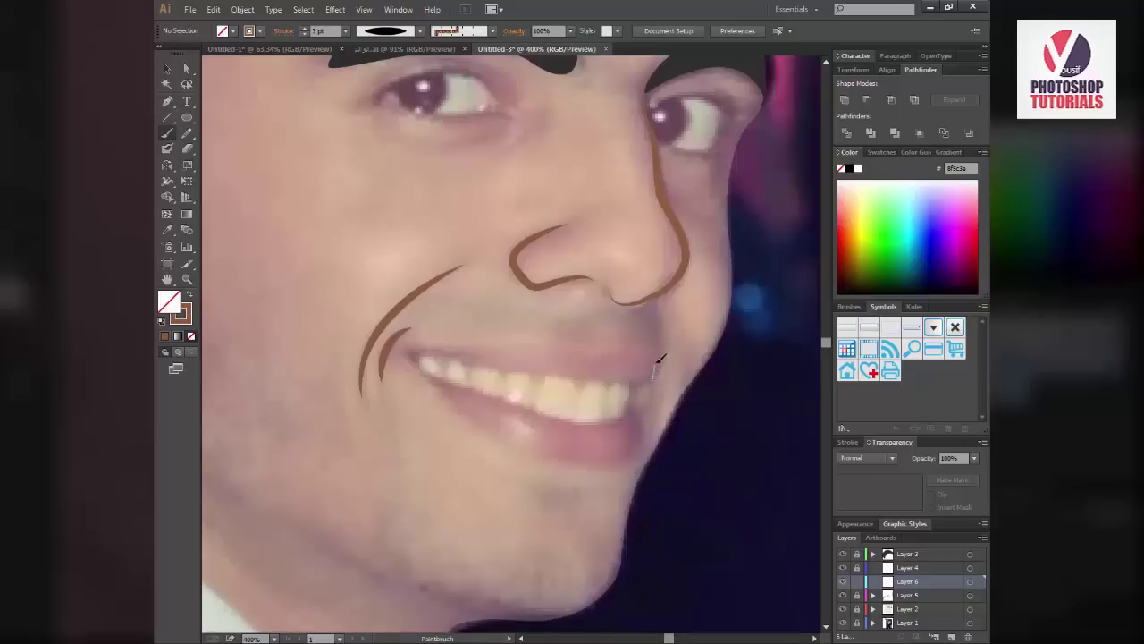
{"action": "left_click_drag", "start_coordinate": [659, 358], "coordinate": [647, 366]}
{"action": "key", "text": "ctrl+z"}
{"action": "left_click_drag", "start_coordinate": [647, 385], "coordinate": [649, 383]}
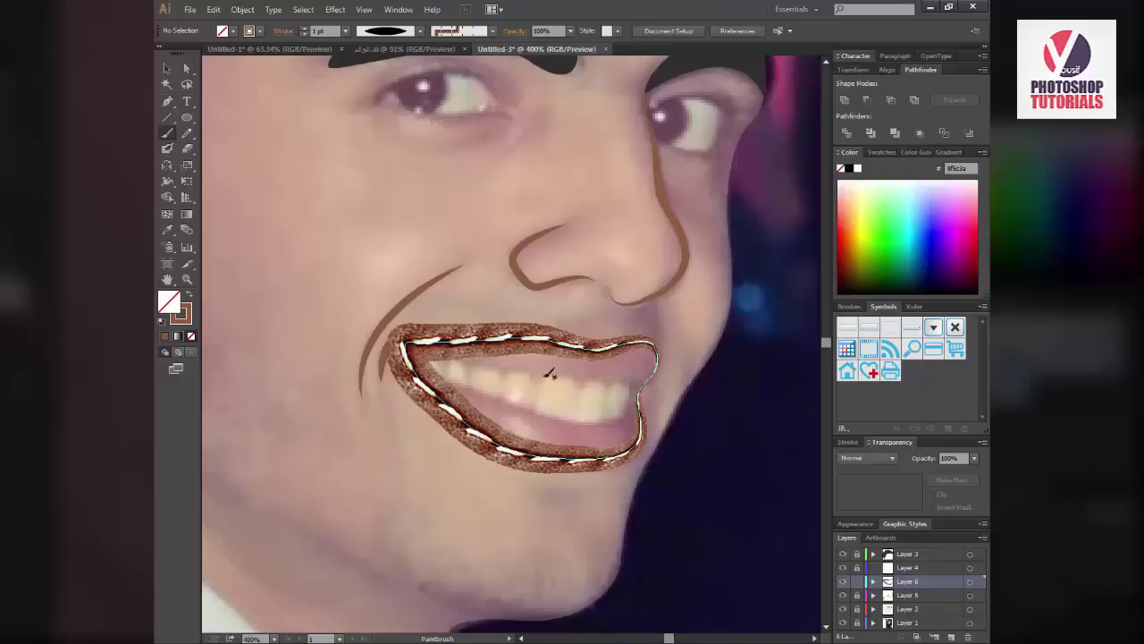
Change the lip outline to the Basic brush with a 4 pt stroke and a wavy width profile
{"action": "key", "text": "v"}
{"action": "left_click", "coordinate": [536, 341]}
{"action": "left_click", "coordinate": [491, 31]}
{"action": "left_click", "coordinate": [424, 80]}
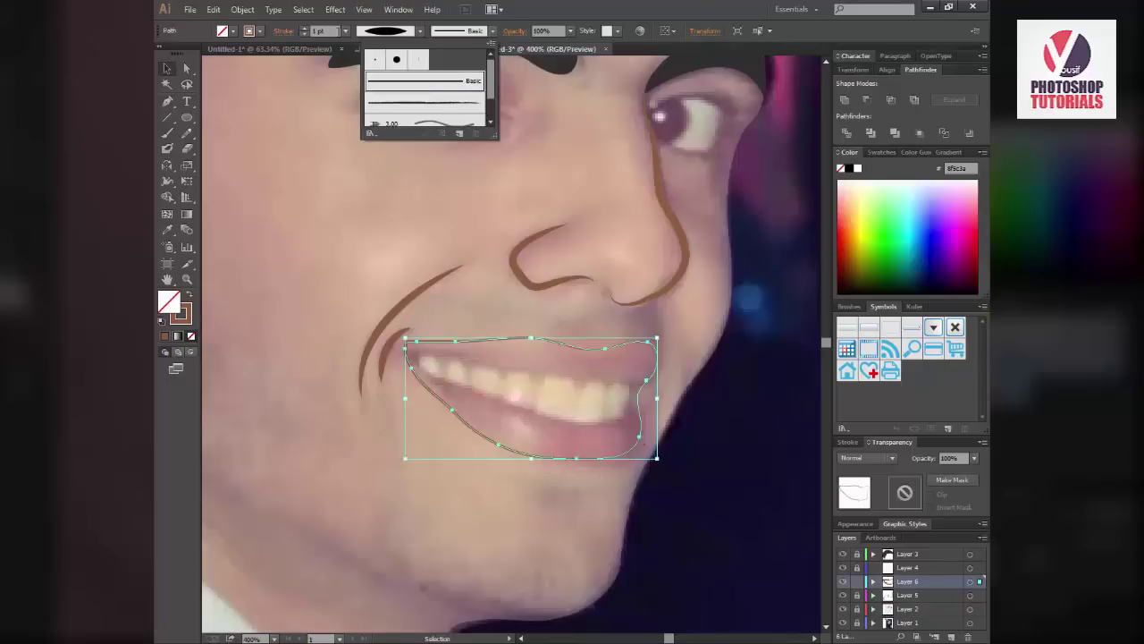
{"action": "left_click", "coordinate": [304, 27]}
{"action": "left_click", "coordinate": [420, 30]}
{"action": "left_click", "coordinate": [385, 107]}
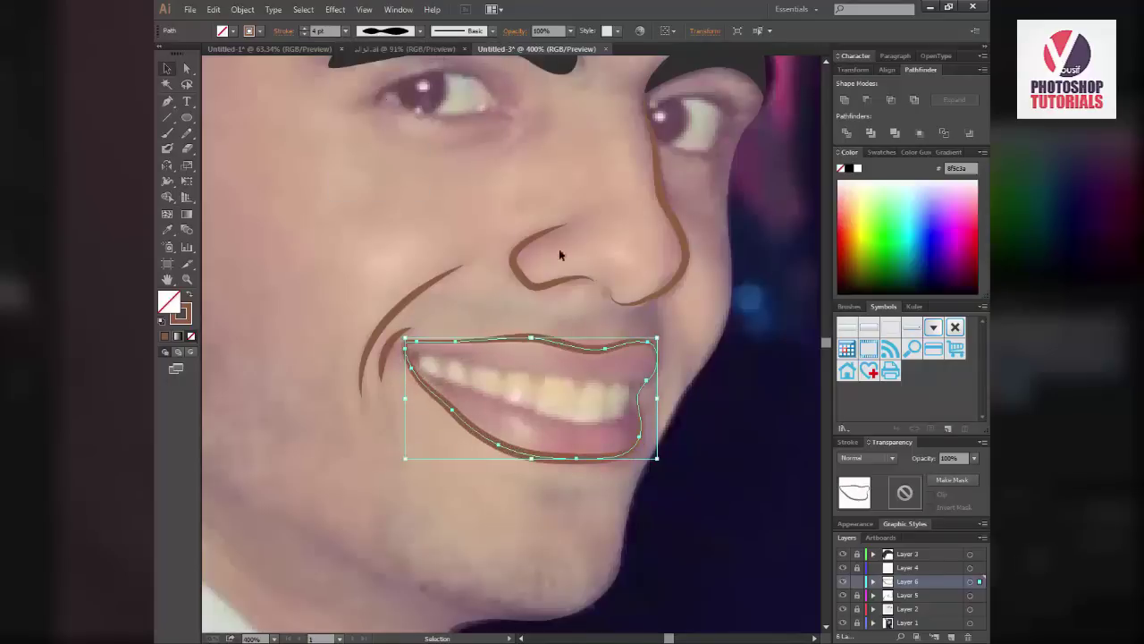
{"action": "left_click", "coordinate": [388, 349]}
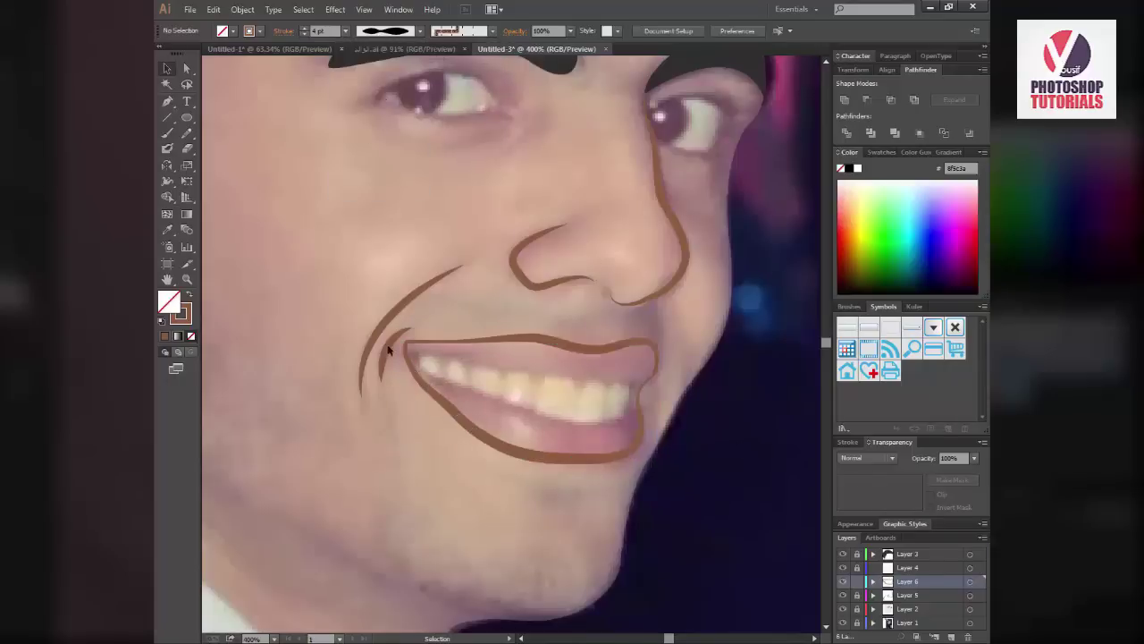
Paint the line along the upper edge of the teeth and give it the Basic brush, 3 pt weight and a tapered width profile
{"action": "left_click", "coordinate": [474, 340], "text": "ctrl"}
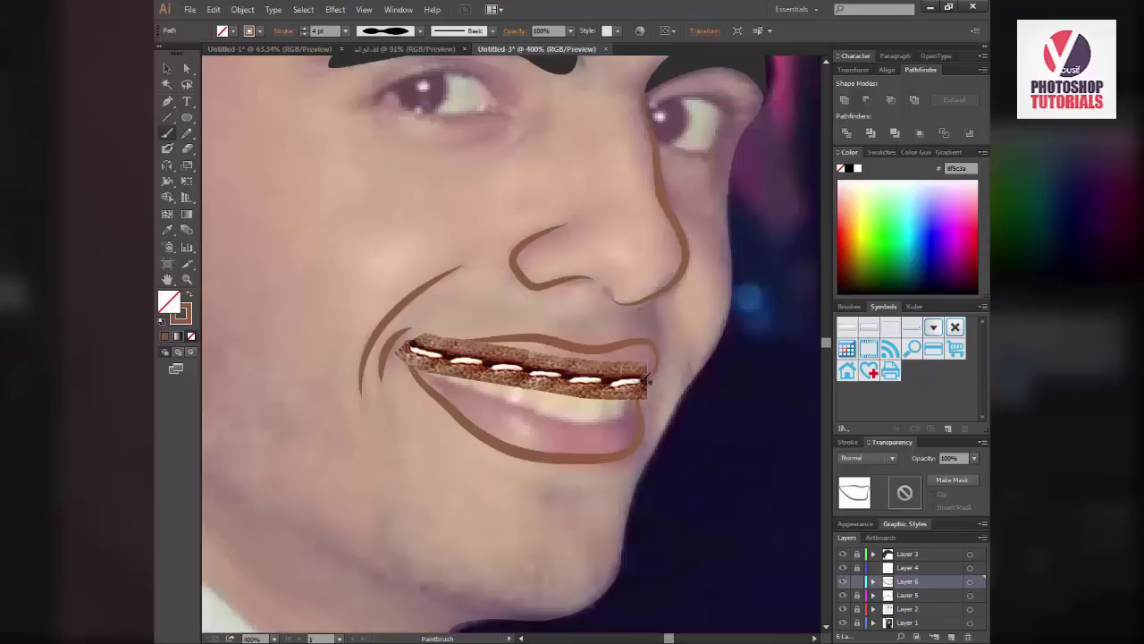
{"action": "key", "text": "v"}
{"action": "left_click", "coordinate": [536, 370]}
{"action": "left_click", "coordinate": [490, 31]}
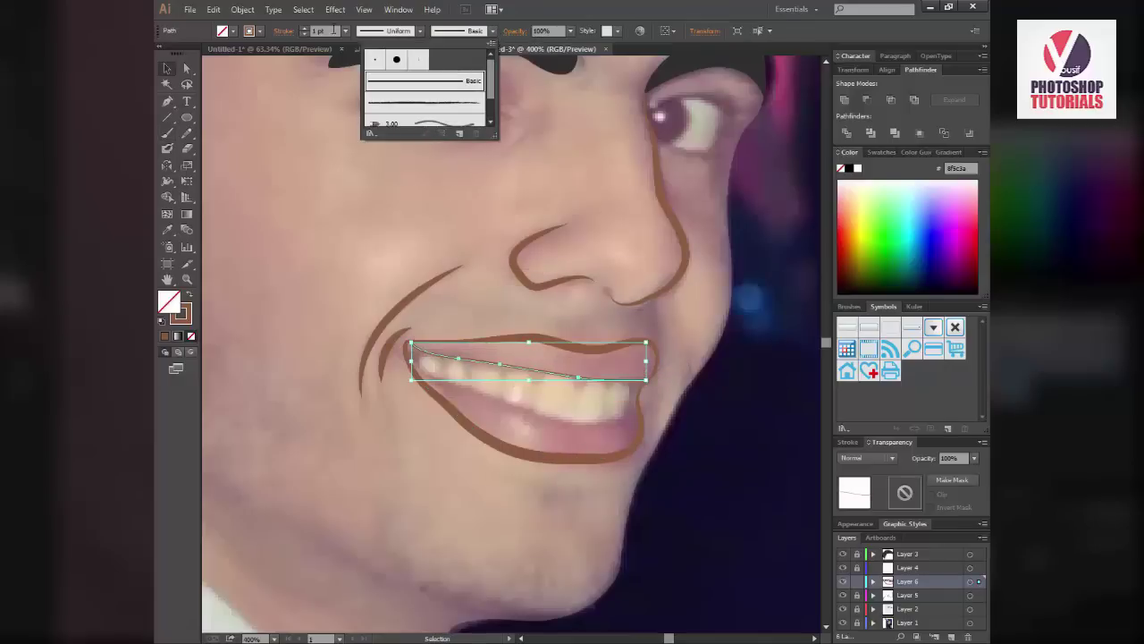
{"action": "left_click", "coordinate": [304, 27]}
{"action": "left_click", "coordinate": [304, 28]}
{"action": "left_click", "coordinate": [524, 426]}
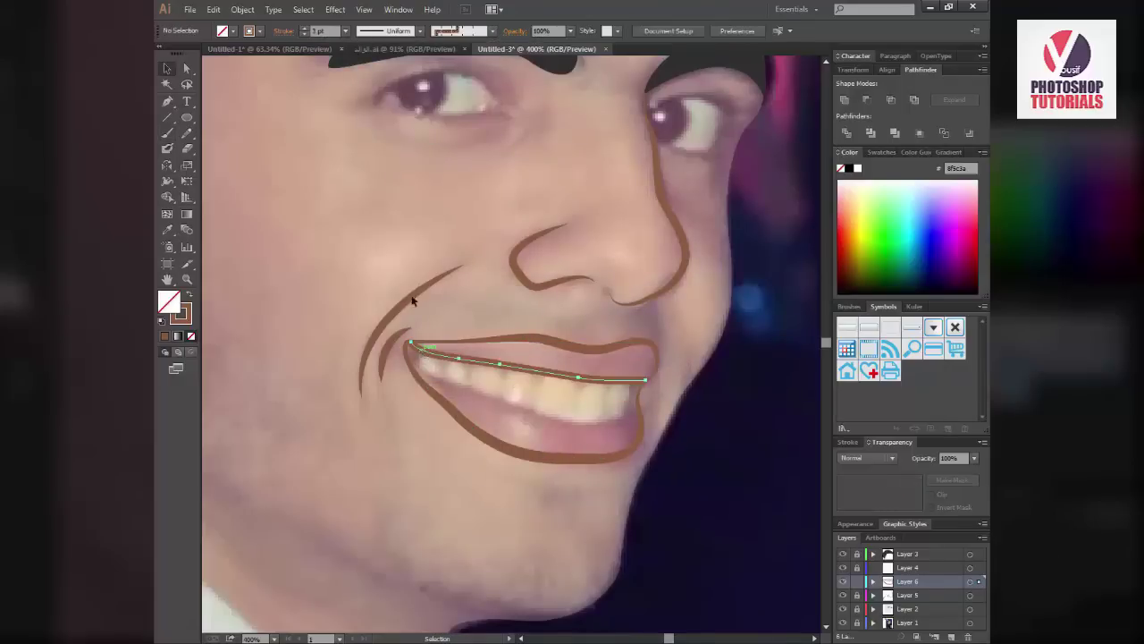
{"action": "left_click", "coordinate": [429, 349]}
{"action": "left_click", "coordinate": [420, 30]}
{"action": "left_click", "coordinate": [408, 57]}
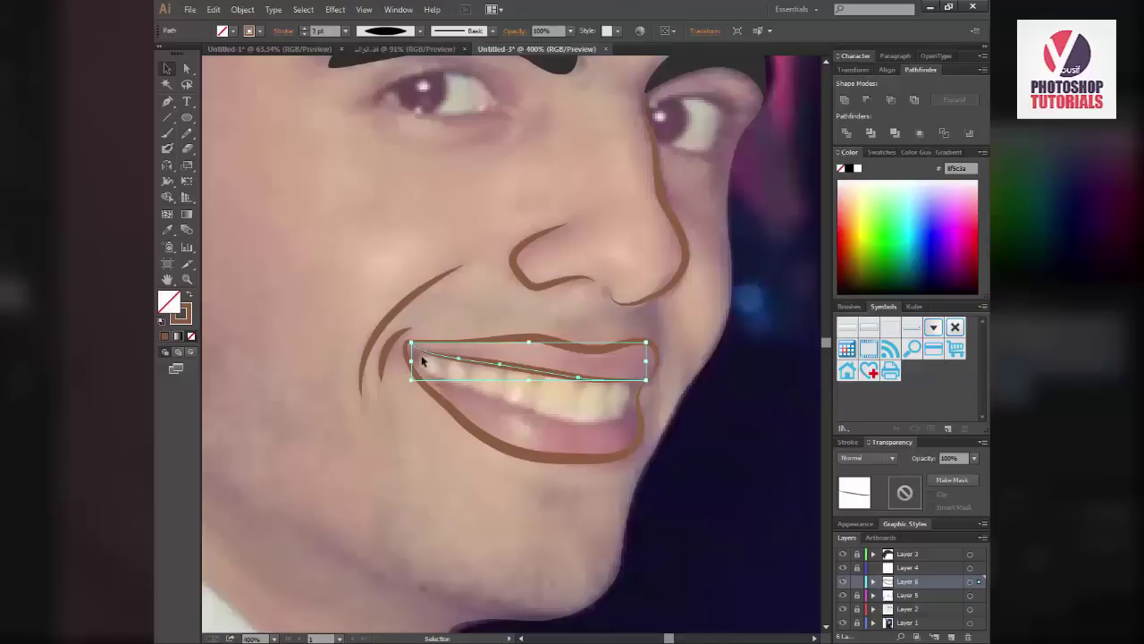
Paint the line along the lower edge of the teeth and give it the Basic brush, 3 pt weight and a tapered width profile
{"action": "key", "text": "b"}
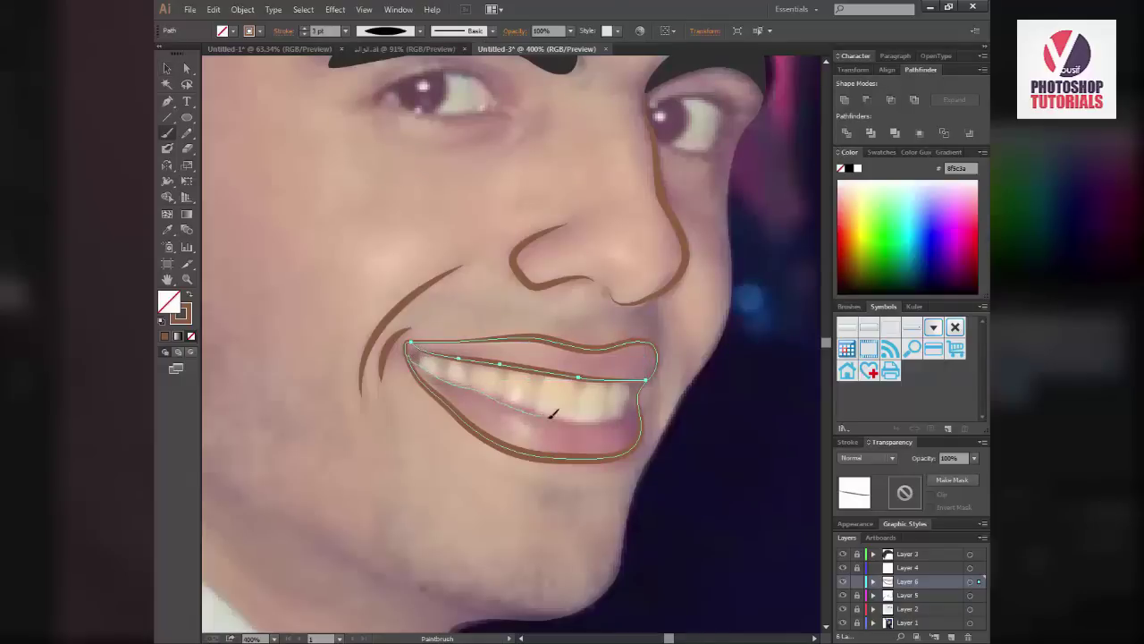
{"action": "left_click_drag", "start_coordinate": [640, 395], "coordinate": [640, 397]}
{"action": "key", "text": "v"}
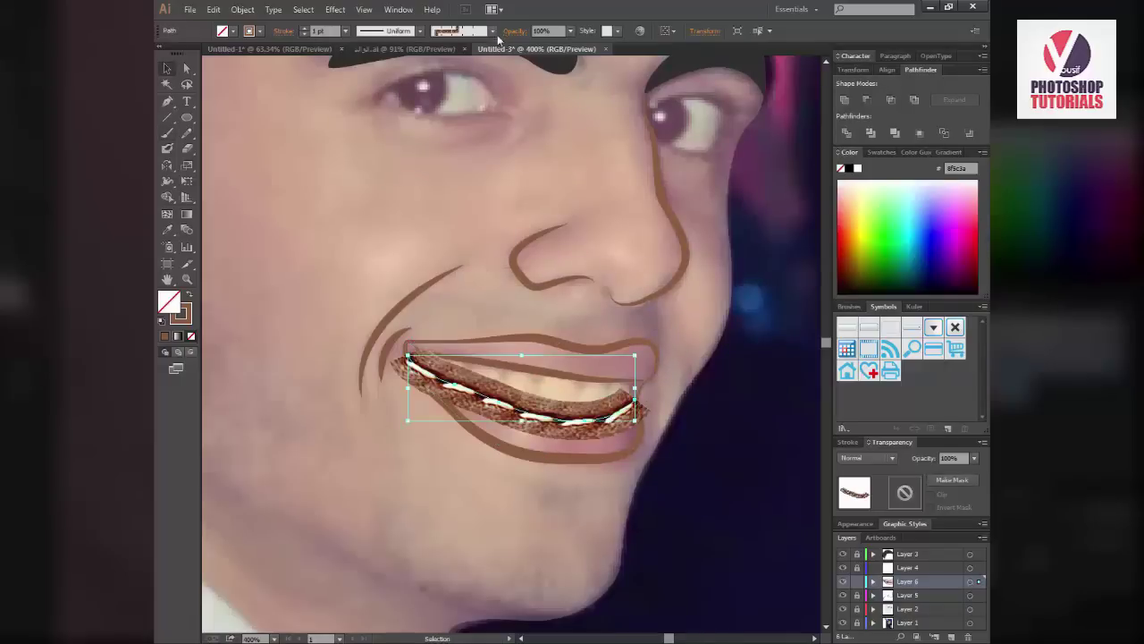
{"action": "left_click", "coordinate": [420, 30]}
{"action": "left_click", "coordinate": [403, 41]}
{"action": "left_click", "coordinate": [403, 36]}
{"action": "left_click", "coordinate": [400, 52]}
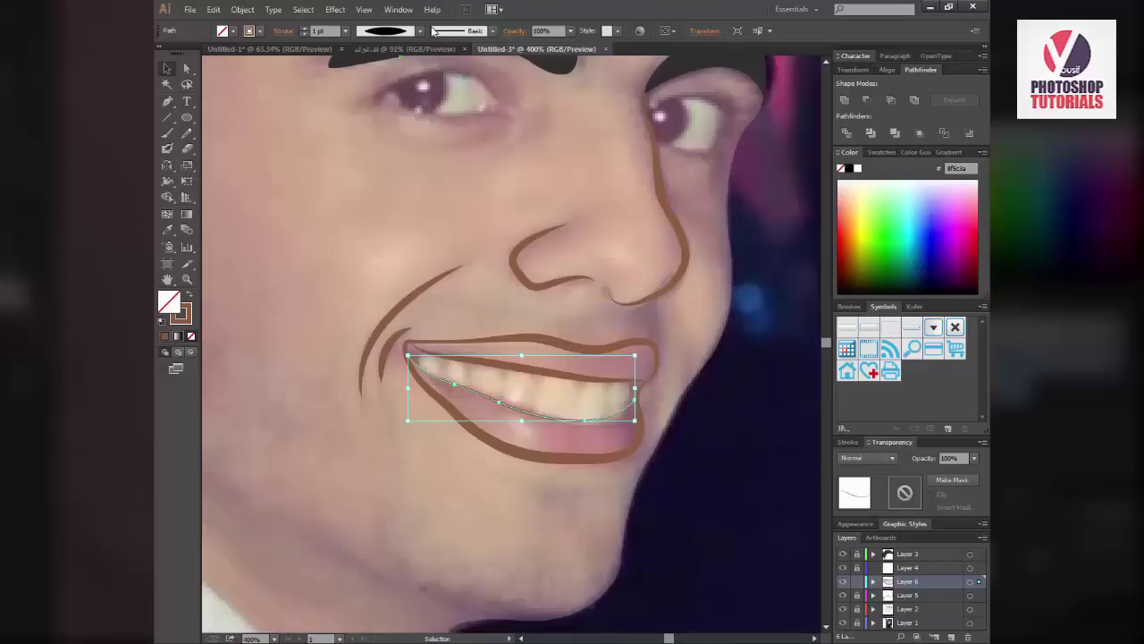
{"action": "left_click", "coordinate": [305, 28]}
{"action": "left_click", "coordinate": [305, 27]}
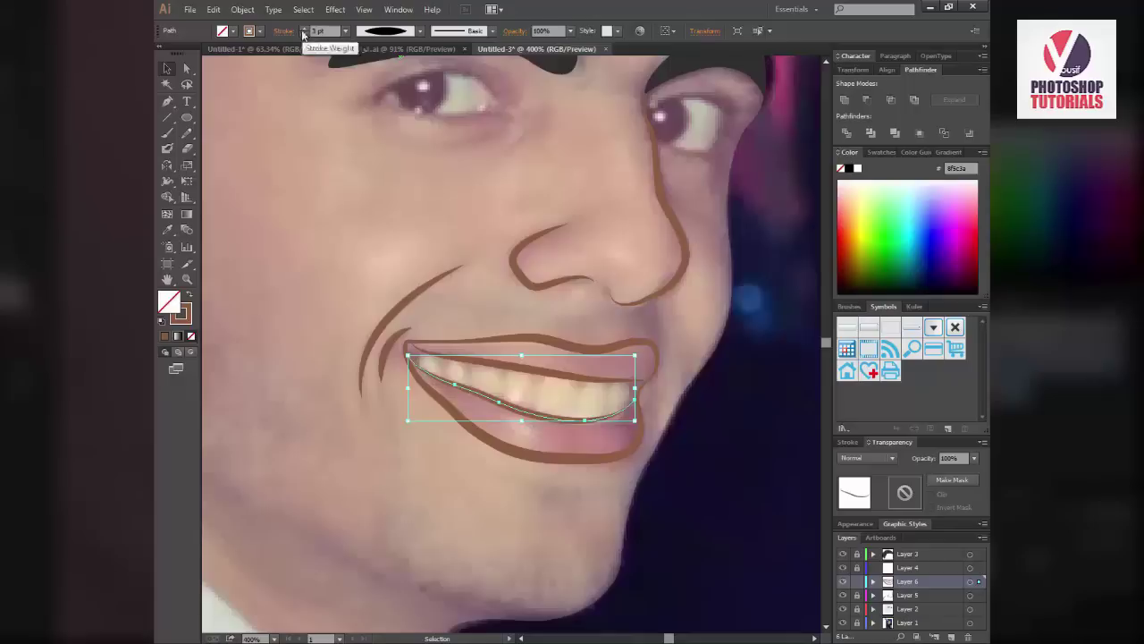
{"action": "left_click", "coordinate": [503, 476]}
Add a new layer directly below the mouth line layer and sample a brown fill from the bottom row of the brown swatches
{"action": "left_click", "coordinate": [950, 636]}
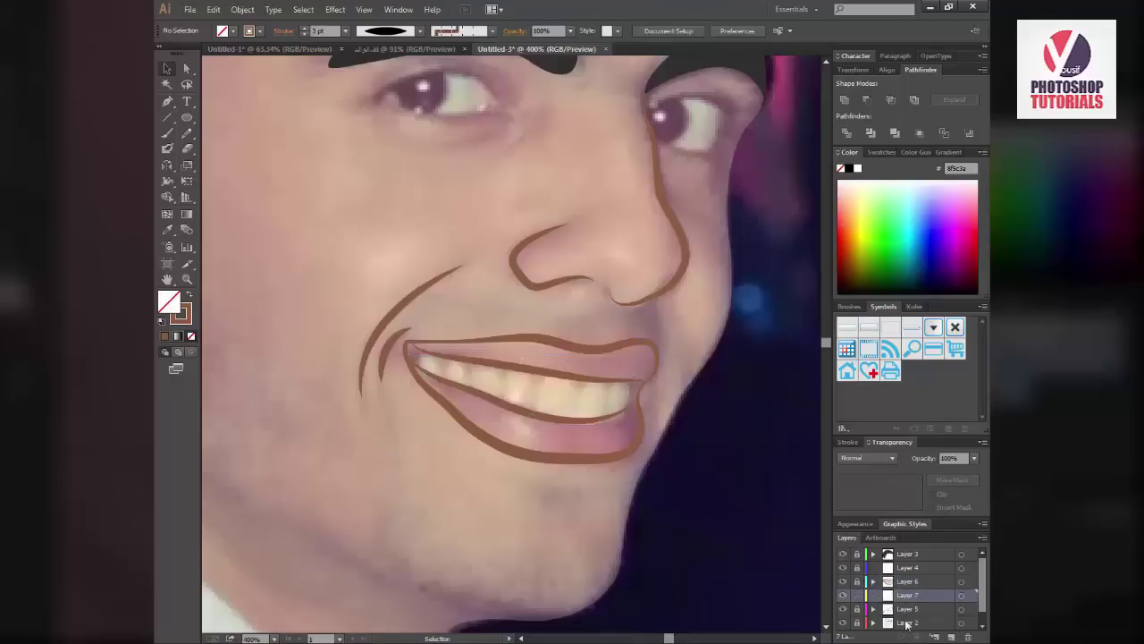
{"action": "left_click_drag", "start_coordinate": [340, 340], "coordinate": [469, 386]}
{"action": "scroll", "coordinate": [469, 386], "scroll_direction": "up", "scroll_amount": 10}
{"action": "key", "text": "i"}
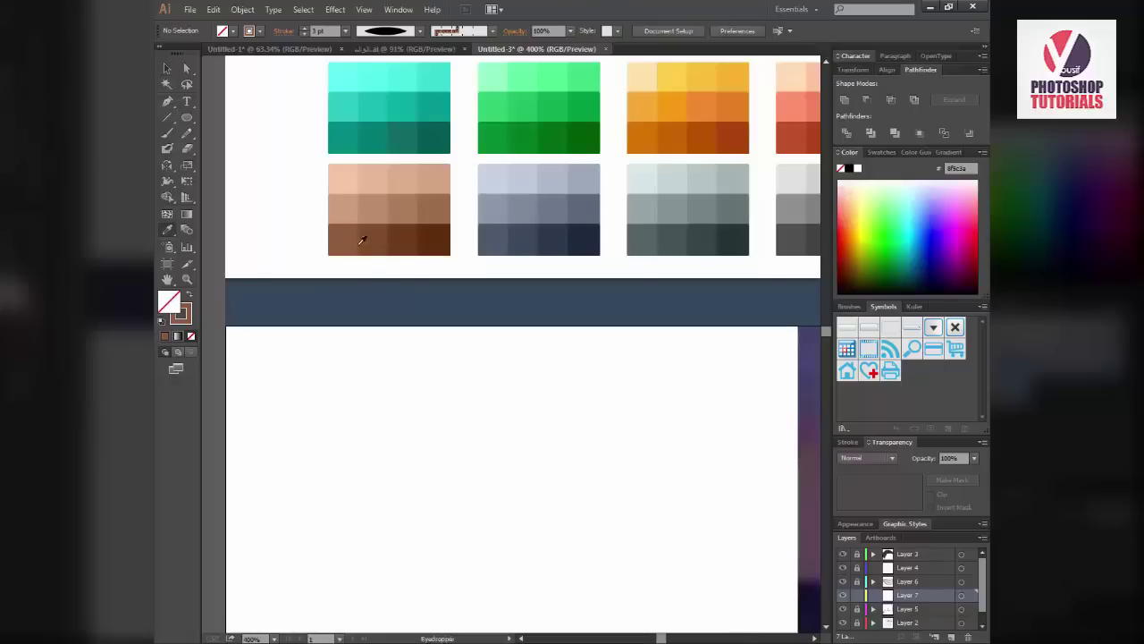
{"action": "left_click", "coordinate": [363, 238]}
{"action": "scroll", "coordinate": [479, 330], "scroll_direction": "down", "scroll_amount": 2}
{"action": "left_click", "coordinate": [332, 159]}
Give the Blob Brush the 3 pt. Round brush and place a trial dab at the left corner of the lower lip
{"action": "scroll", "coordinate": [518, 378], "scroll_direction": "down", "scroll_amount": 15}
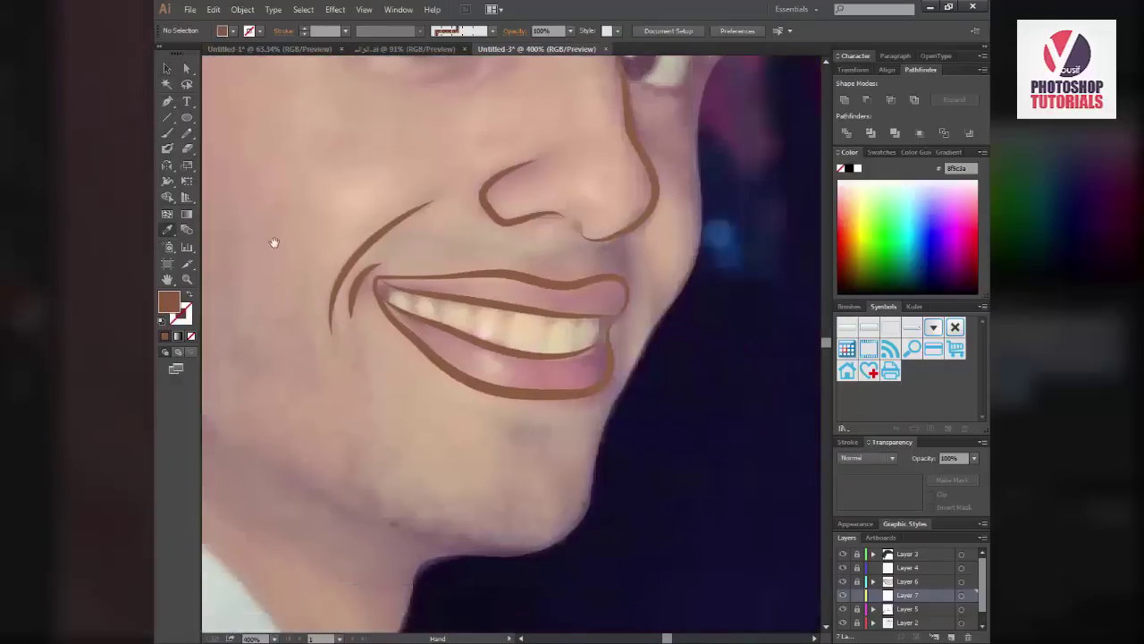
{"action": "left_click_drag", "start_coordinate": [274, 243], "coordinate": [267, 242]}
{"action": "key", "text": "shift+b"}
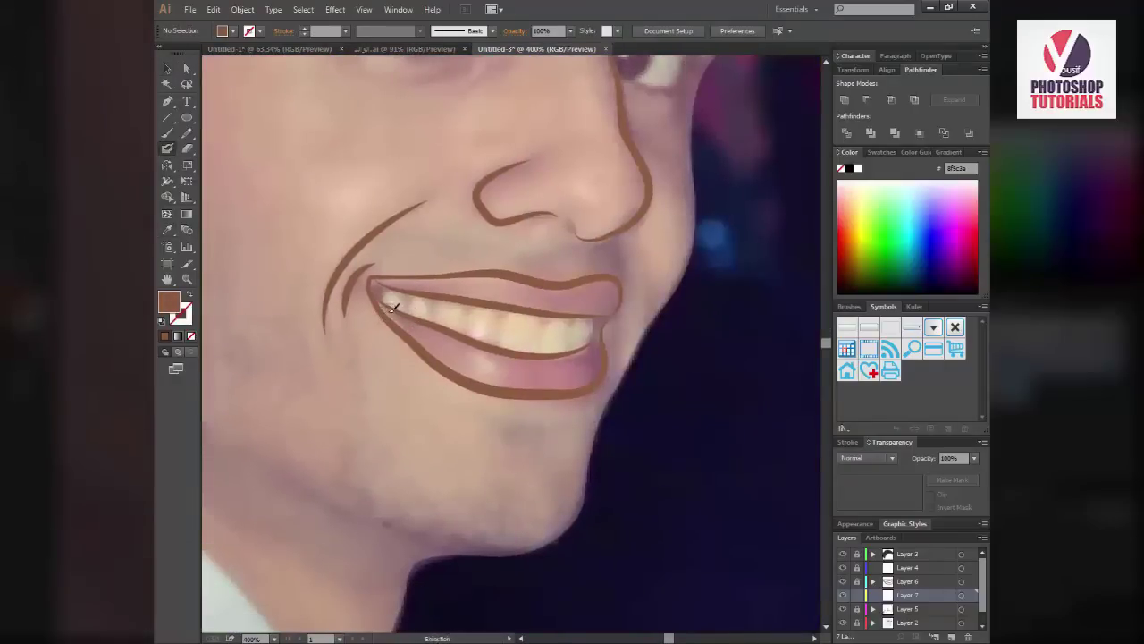
{"action": "key", "text": "ctrl+plus"}
{"action": "key", "text": "ctrl+plus"}
{"action": "scroll", "coordinate": [373, 327], "scroll_direction": "left", "scroll_amount": 3}
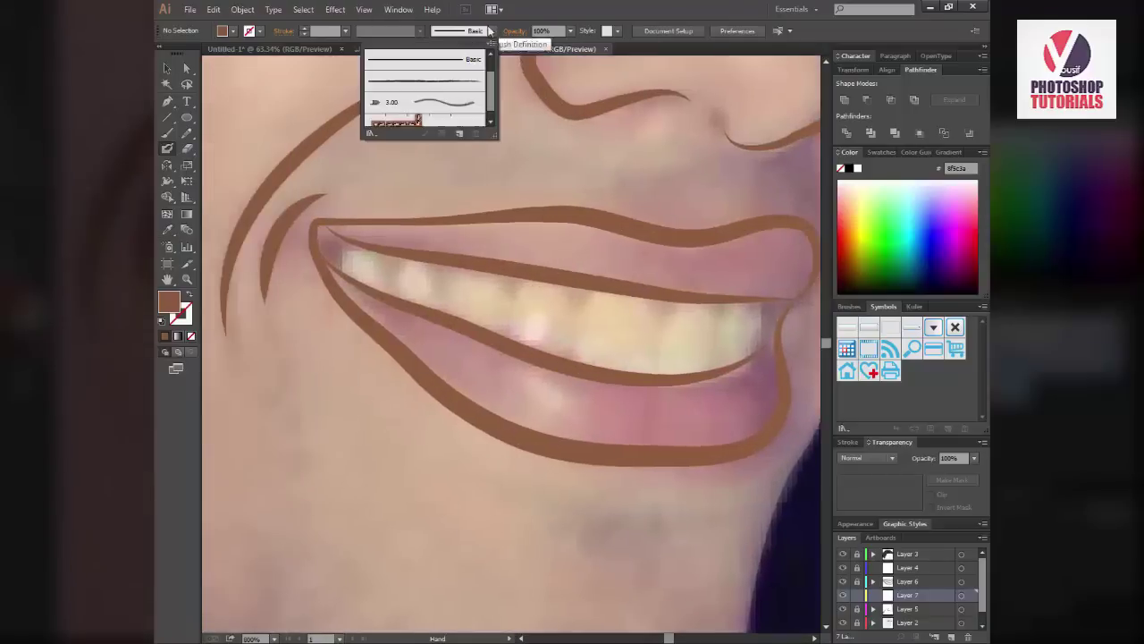
{"action": "left_click", "coordinate": [345, 281]}
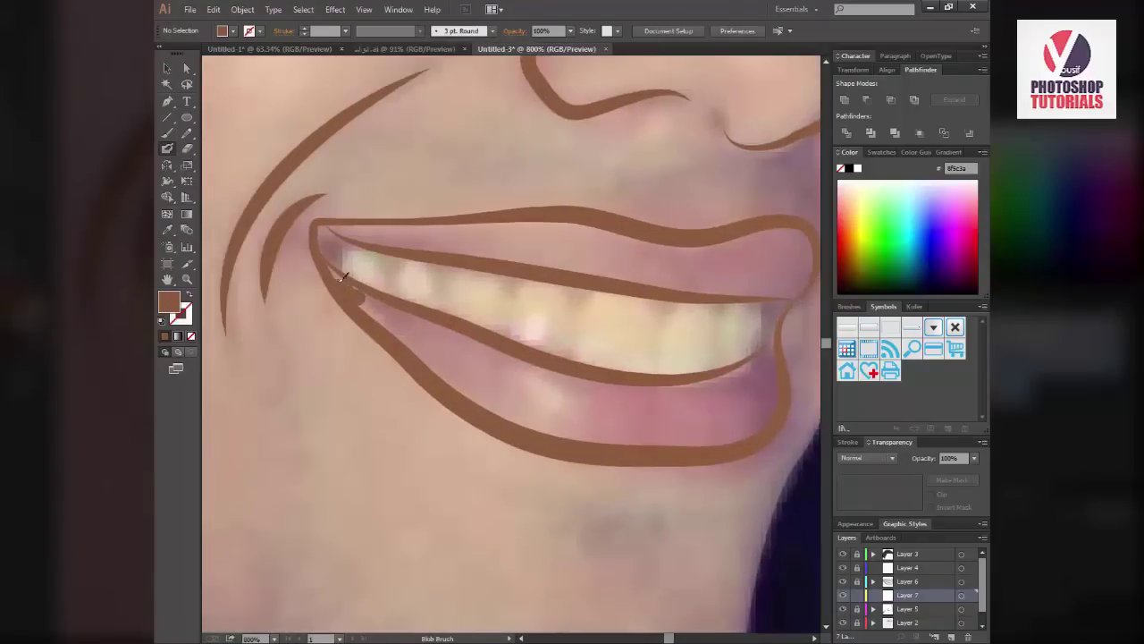
Sample a darker brown from the brown swatches and ready the Blob Brush with it at the left mouth corner
{"action": "key", "text": "ctrl+0"}
{"action": "key", "text": "i"}
{"action": "left_click", "coordinate": [245, 90]}
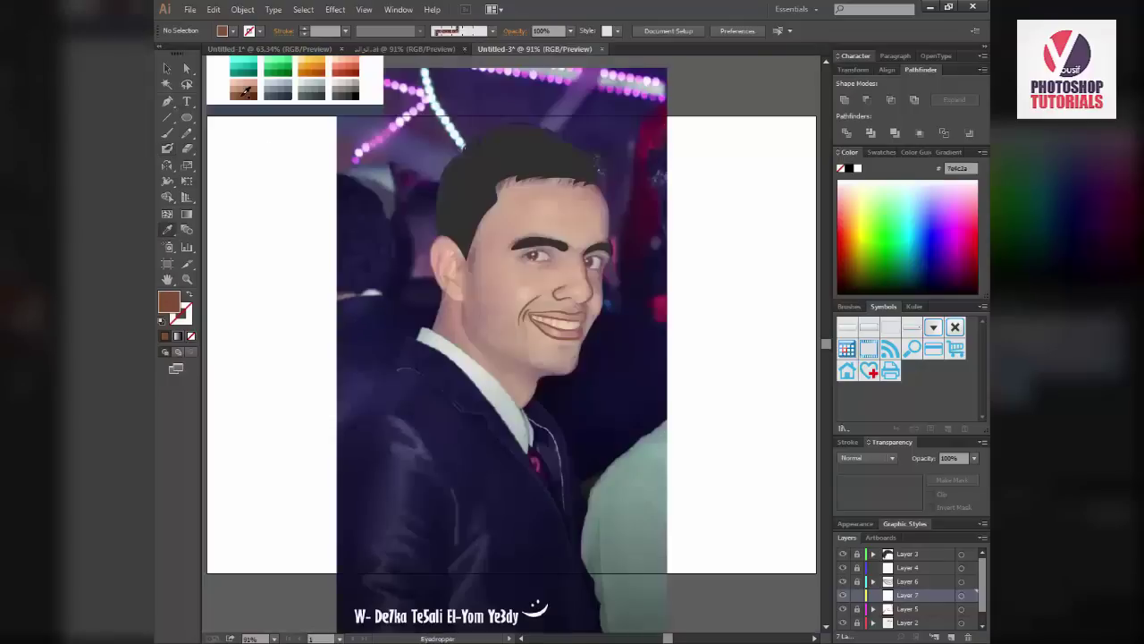
{"action": "key", "text": "z"}
{"action": "left_click_drag", "start_coordinate": [523, 280], "coordinate": [604, 355]}
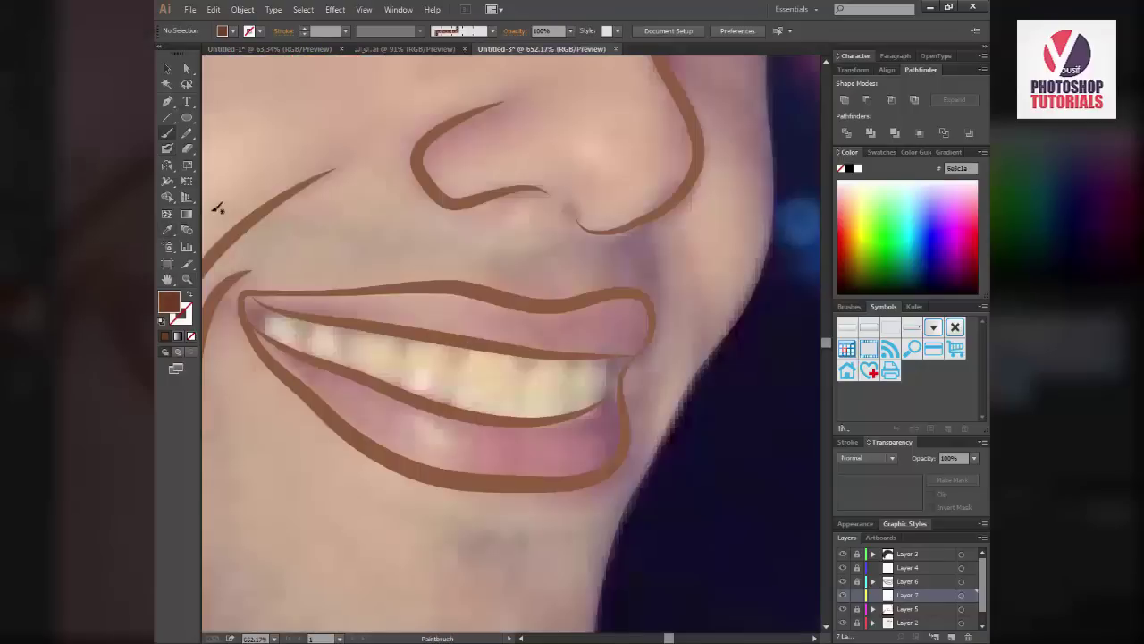
{"action": "key", "text": "shift+b"}
{"action": "key", "text": "shift+x"}
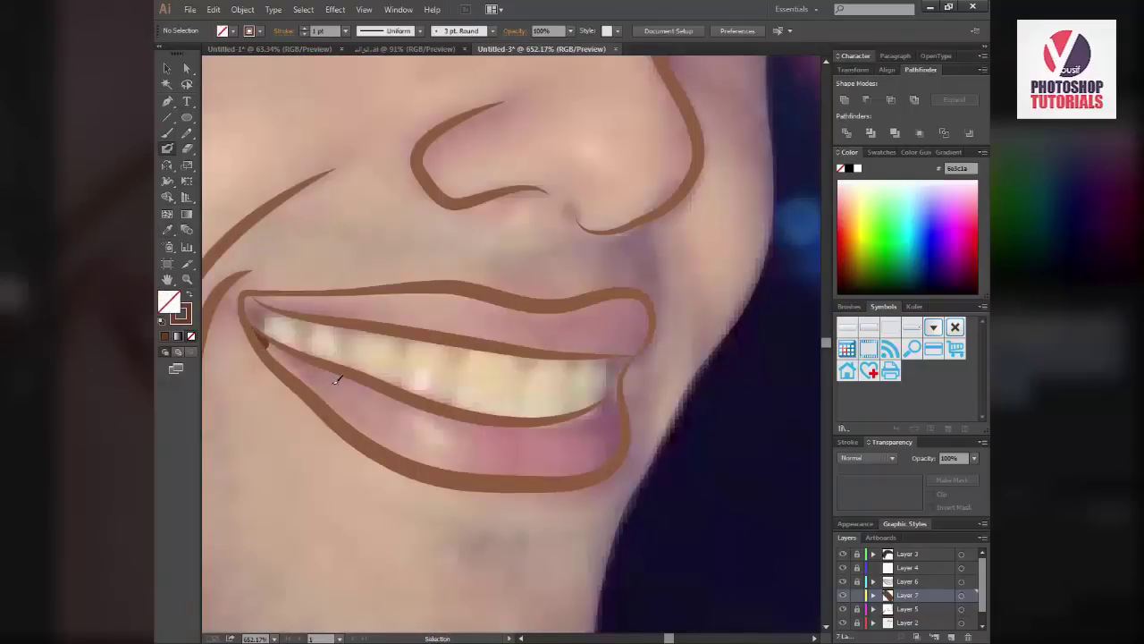
Paint a thin dark brown band along the inside of the lower lip outline, starting at the left mouth corner
{"action": "key", "text": "ctrl+0"}
{"action": "left_click_drag", "start_coordinate": [586, 420], "coordinate": [657, 501]}
{"action": "left_click_drag", "start_coordinate": [498, 287], "coordinate": [292, 439]}
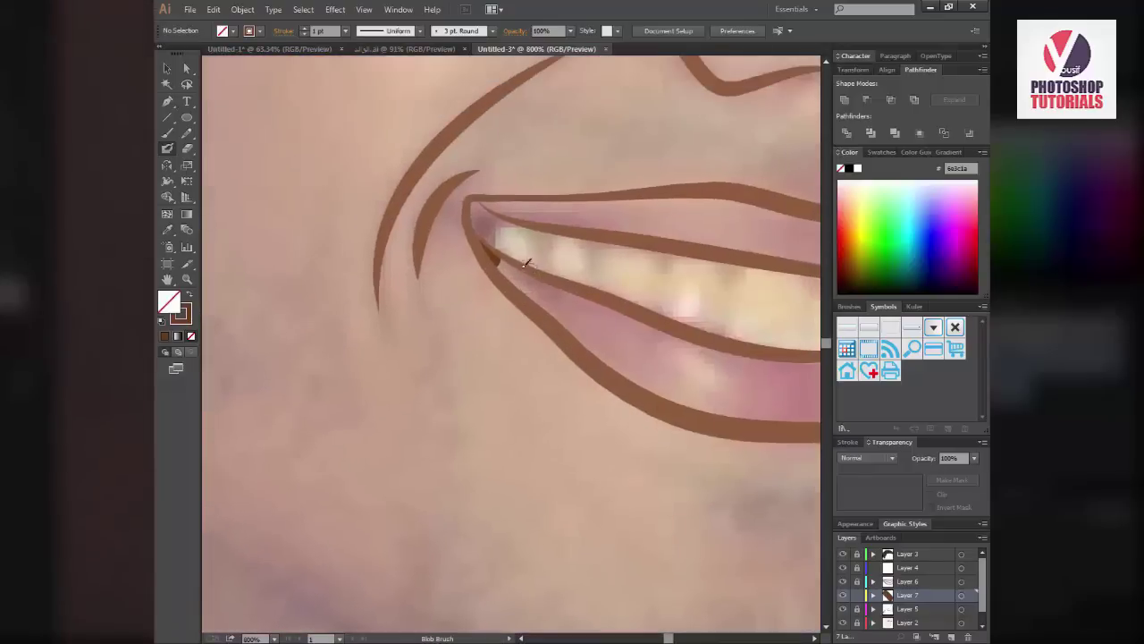
{"action": "left_click_drag", "start_coordinate": [508, 273], "coordinate": [673, 396]}
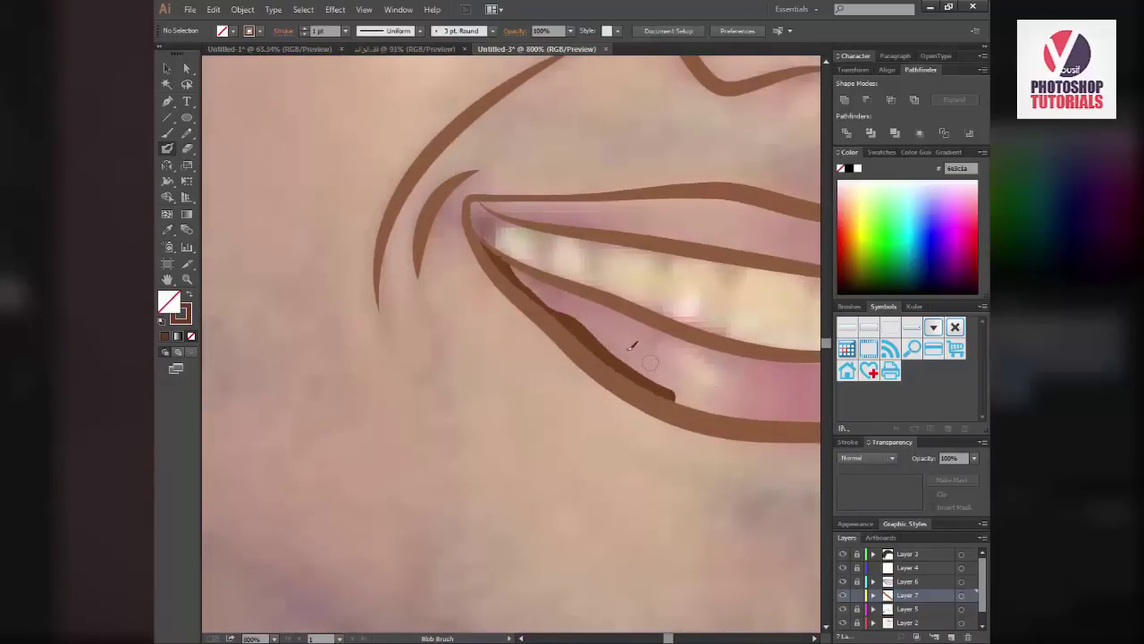
Set the 3 pt. Round brush size to 10 pt and fill the left part of the lower lip with dark brown
{"action": "left_click", "coordinate": [490, 30]}
{"action": "left_click", "coordinate": [490, 132]}
{"action": "left_click_drag", "start_coordinate": [584, 572], "coordinate": [588, 570]}
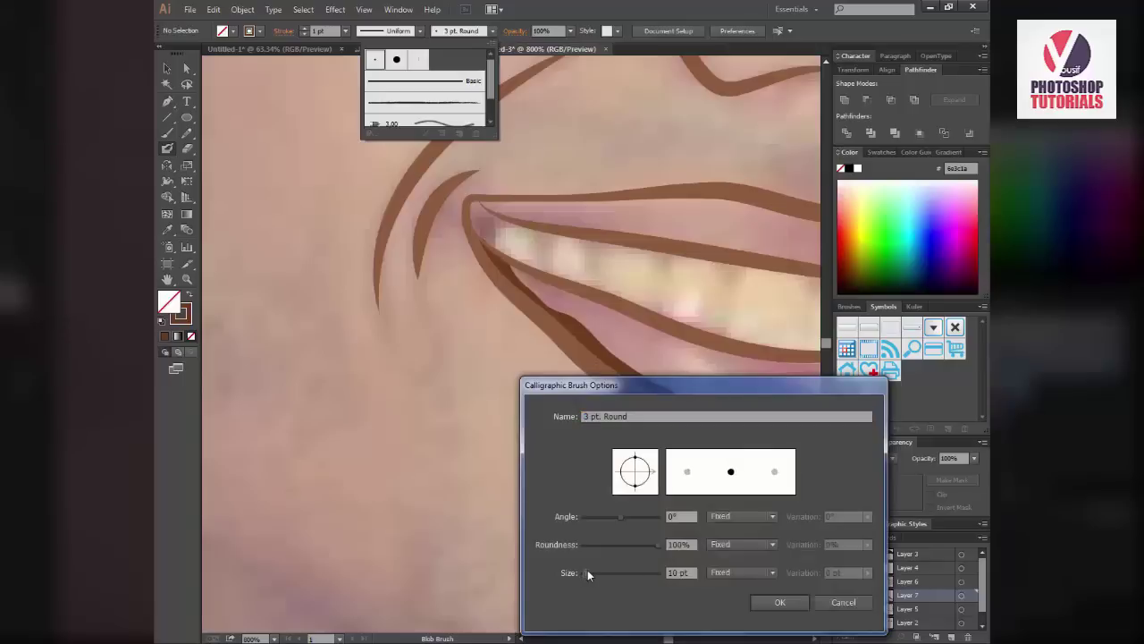
{"action": "left_click", "coordinate": [780, 602]}
{"action": "left_click", "coordinate": [554, 296]}
{"action": "mouse_move", "coordinate": [554, 295]}
{"action": "left_mouse_down"}
{"action": "mouse_move", "coordinate": [660, 371]}
{"action": "mouse_move", "coordinate": [742, 399]}
{"action": "left_mouse_up"}
{"action": "left_click_drag", "start_coordinate": [646, 374], "coordinate": [449, 322]}
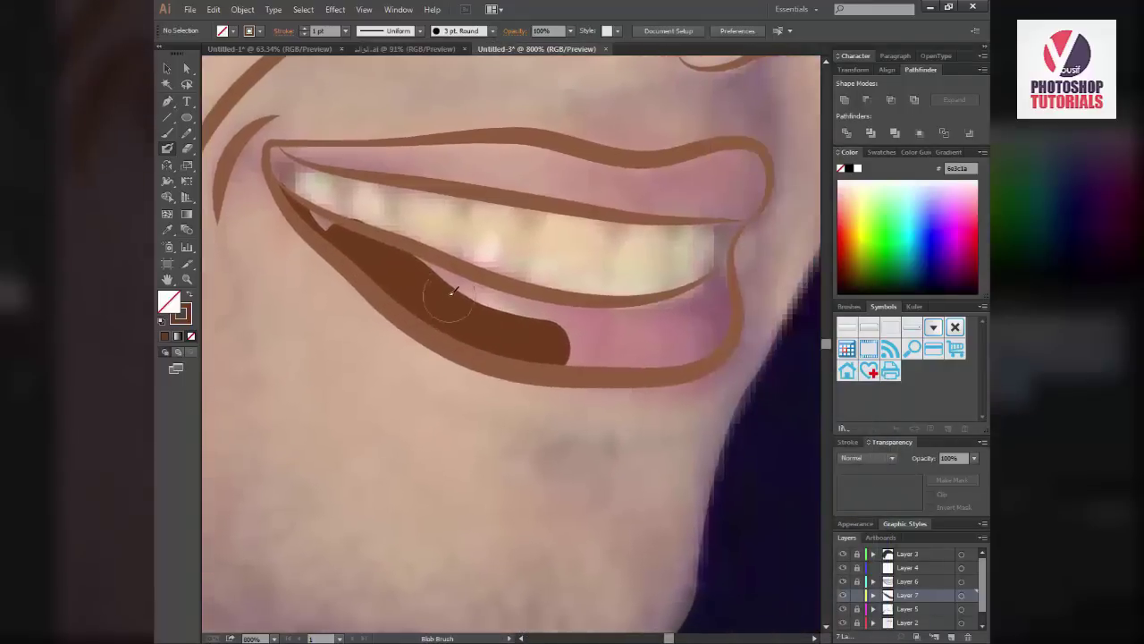
Reduce the size of the 3 pt. Round brush and fill the rest of the lower lip up to its outline
{"action": "left_click", "coordinate": [454, 30]}
{"action": "double_click", "coordinate": [380, 57]}
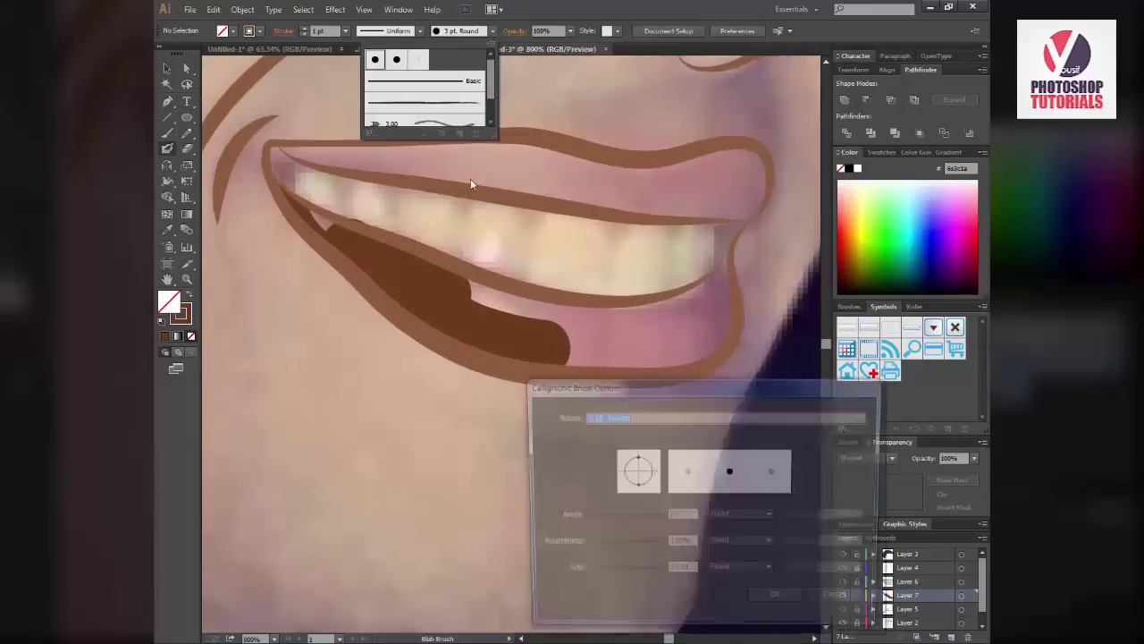
{"action": "left_click_drag", "start_coordinate": [681, 572], "coordinate": [670, 572]}
{"action": "left_click", "coordinate": [779, 602]}
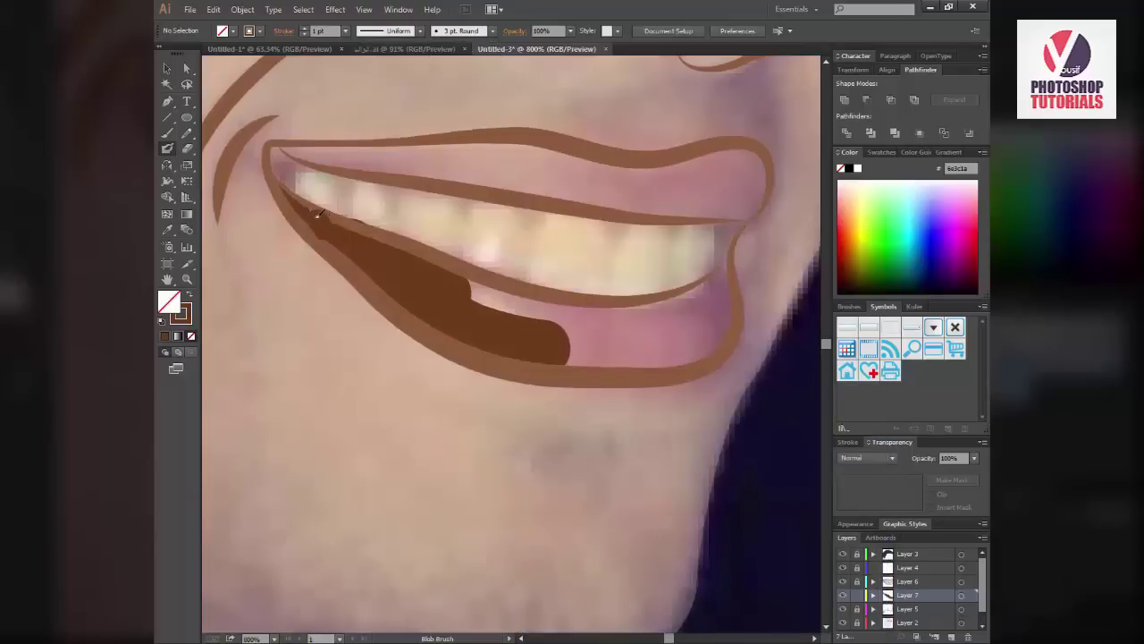
{"action": "mouse_move", "coordinate": [360, 251]}
{"action": "left_mouse_down"}
{"action": "mouse_move", "coordinate": [419, 288]}
{"action": "mouse_move", "coordinate": [471, 285]}
{"action": "mouse_move", "coordinate": [543, 310]}
{"action": "mouse_move", "coordinate": [705, 296]}
{"action": "mouse_move", "coordinate": [730, 269]}
{"action": "mouse_move", "coordinate": [721, 337]}
{"action": "mouse_move", "coordinate": [662, 354]}
{"action": "mouse_move", "coordinate": [677, 357]}
{"action": "mouse_move", "coordinate": [608, 360]}
{"action": "mouse_move", "coordinate": [566, 338]}
{"action": "mouse_move", "coordinate": [586, 321]}
{"action": "mouse_move", "coordinate": [579, 342]}
{"action": "mouse_move", "coordinate": [593, 349]}
{"action": "mouse_move", "coordinate": [676, 314]}
{"action": "mouse_move", "coordinate": [711, 329]}
{"action": "left_mouse_up"}
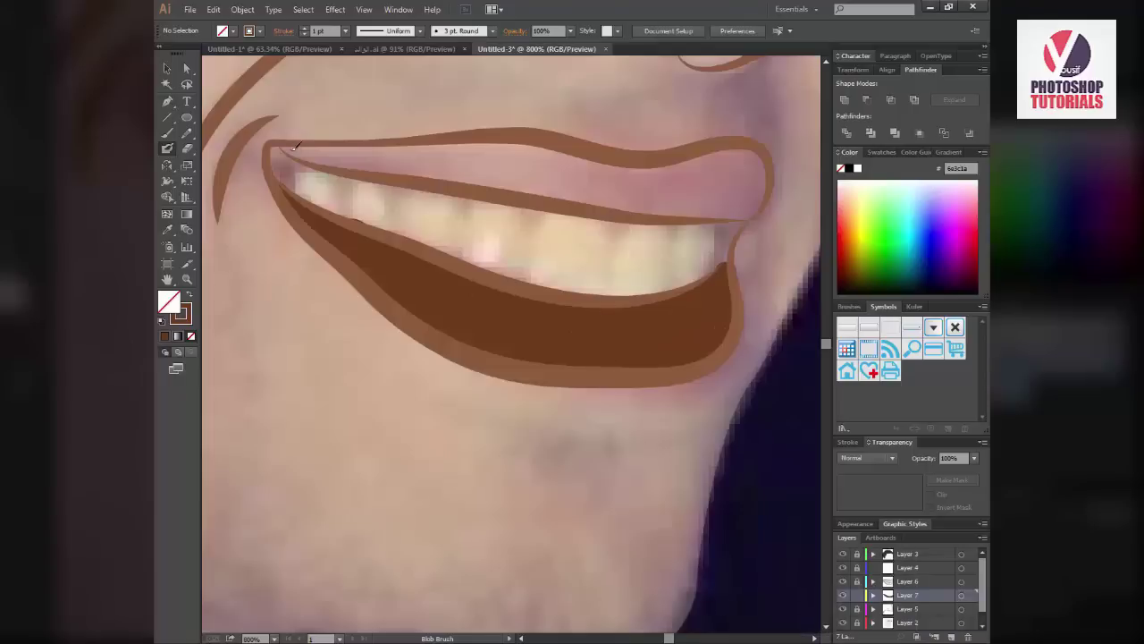
Fill the whole upper lip with dark brown between its outline and the line above the teeth
{"action": "mouse_move", "coordinate": [299, 147]}
{"action": "left_mouse_down"}
{"action": "mouse_move", "coordinate": [284, 152]}
{"action": "mouse_move", "coordinate": [508, 143]}
{"action": "mouse_move", "coordinate": [617, 170]}
{"action": "mouse_move", "coordinate": [760, 161]}
{"action": "mouse_move", "coordinate": [756, 198]}
{"action": "mouse_move", "coordinate": [742, 210]}
{"action": "mouse_move", "coordinate": [356, 173]}
{"action": "mouse_move", "coordinate": [369, 165]}
{"action": "left_mouse_up"}
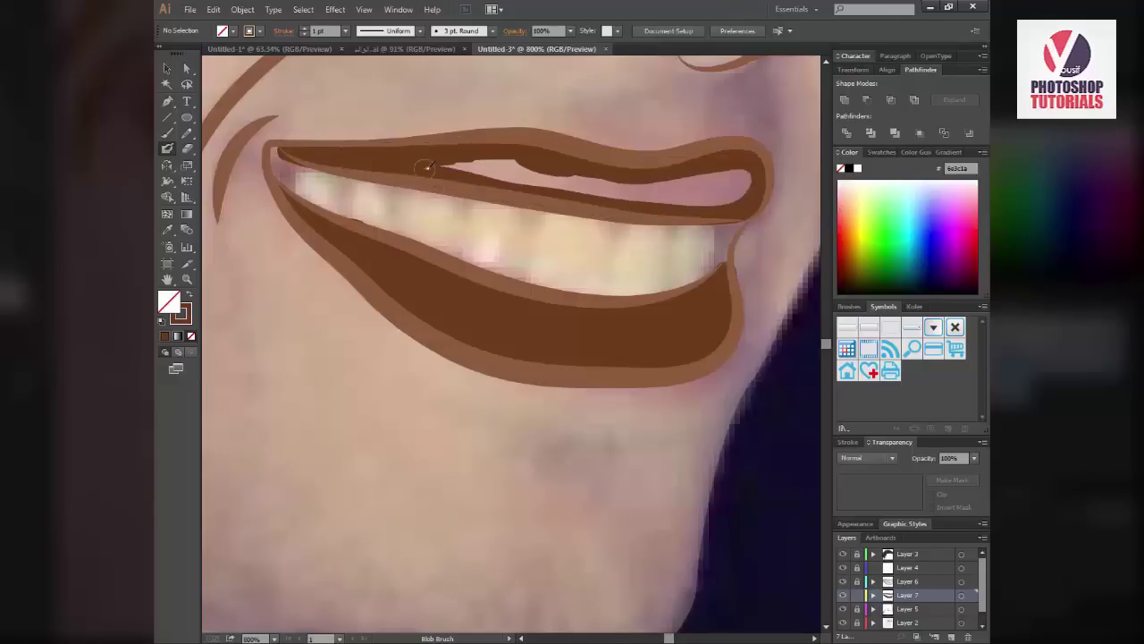
{"action": "mouse_move", "coordinate": [483, 157]}
{"action": "left_mouse_down"}
{"action": "mouse_move", "coordinate": [534, 175]}
{"action": "mouse_move", "coordinate": [711, 197]}
{"action": "left_mouse_up"}
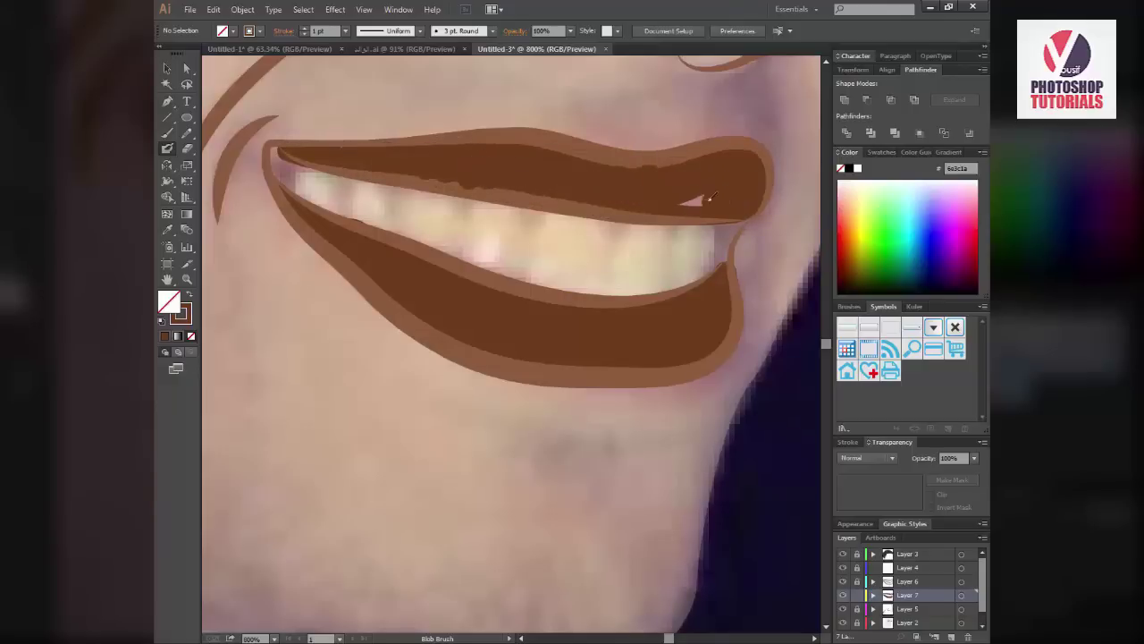
{"action": "left_click", "coordinate": [311, 163]}
Switch to the Eraser at the left mouth corner and set the 3 pt. Round brush size to 1 pt
{"action": "key", "text": "shift+e"}
{"action": "left_click_drag", "start_coordinate": [403, 319], "coordinate": [311, 259]}
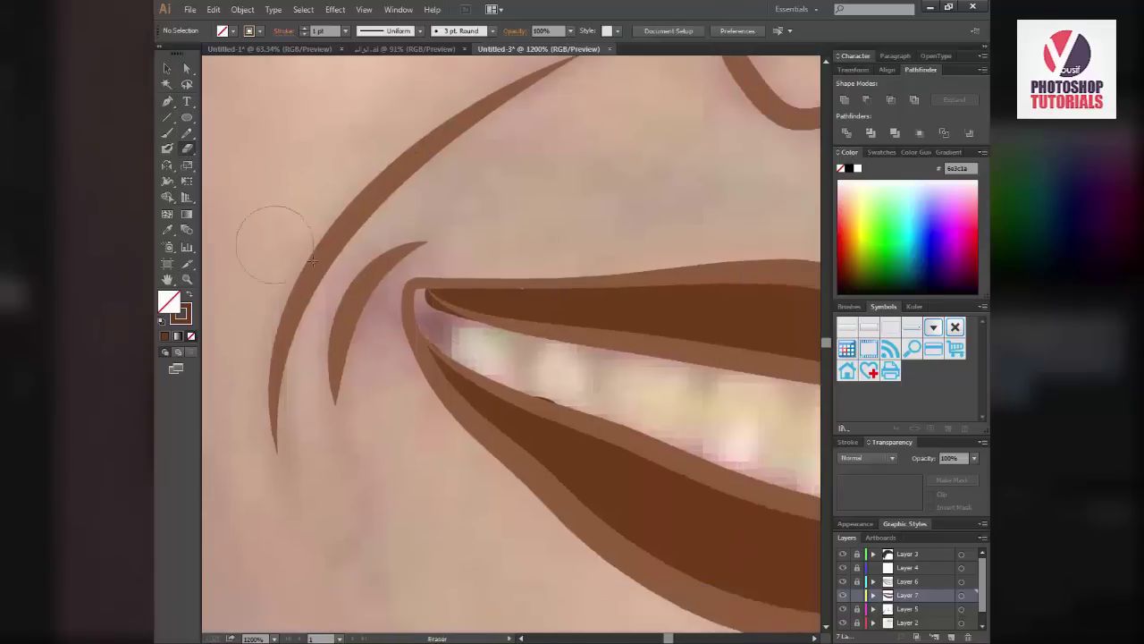
{"action": "left_click", "coordinate": [491, 31]}
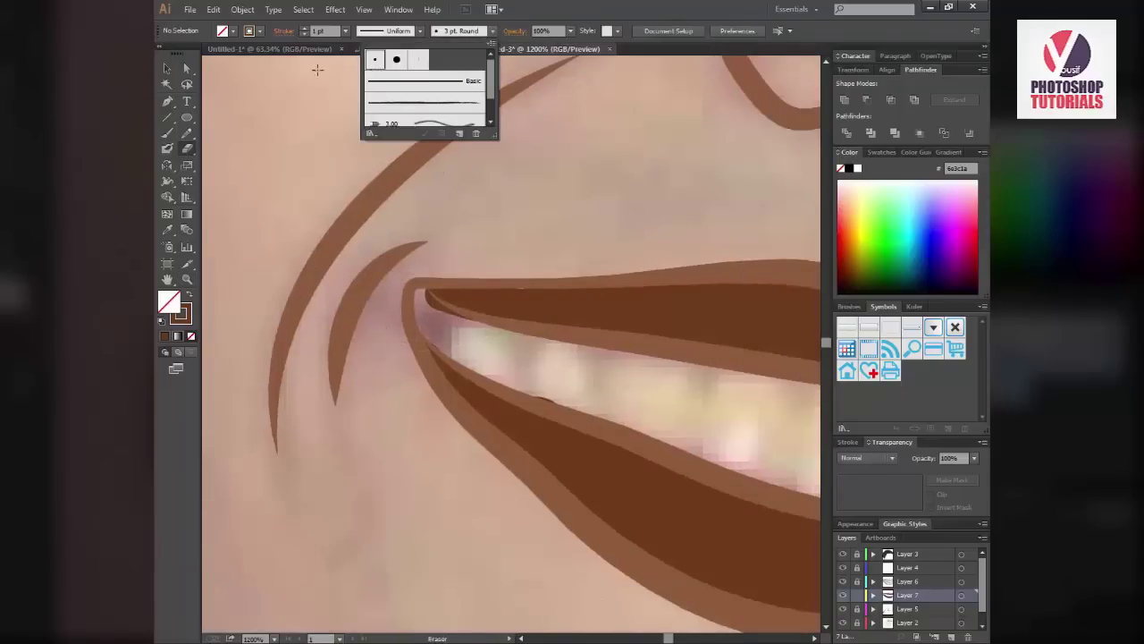
{"action": "double_click", "coordinate": [373, 60]}
{"action": "double_click", "coordinate": [676, 572]}
{"action": "type", "text": "1"}
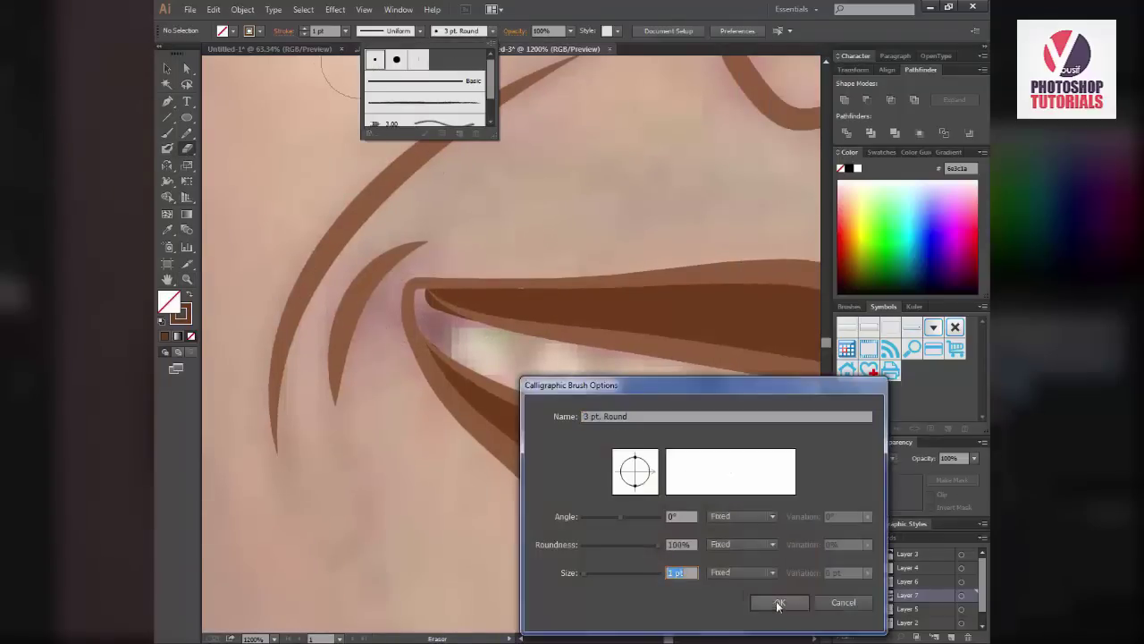
{"action": "left_click", "coordinate": [779, 602]}
{"action": "key", "text": "Escape"}
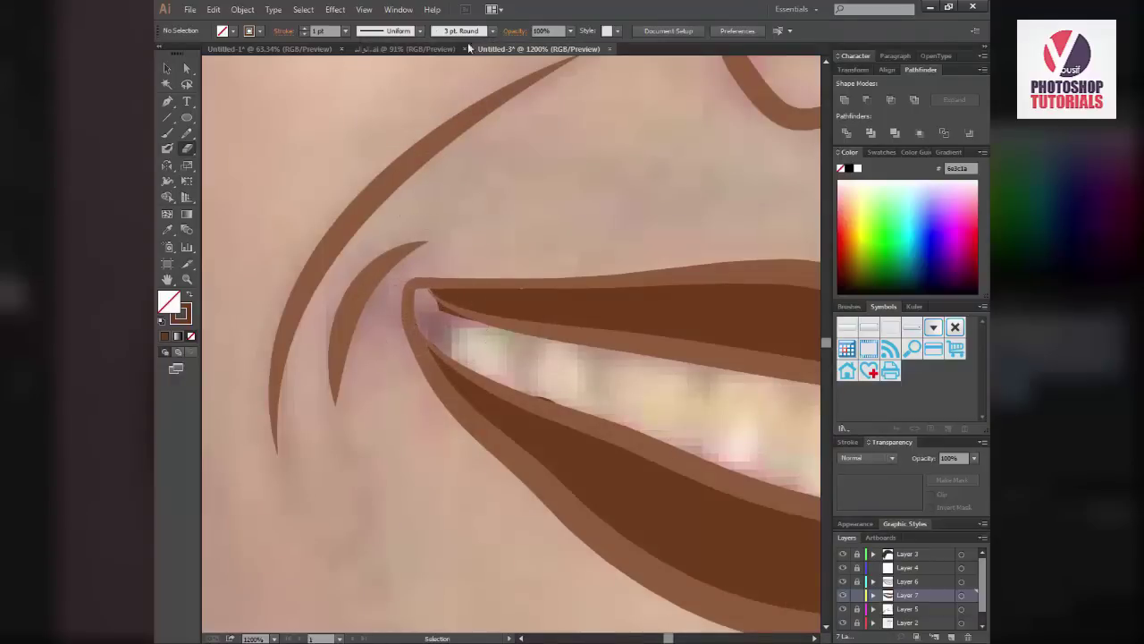
{"action": "left_click_drag", "start_coordinate": [473, 256], "coordinate": [558, 380]}
{"action": "right_click", "coordinate": [460, 176]}
{"action": "left_click", "coordinate": [487, 184]}
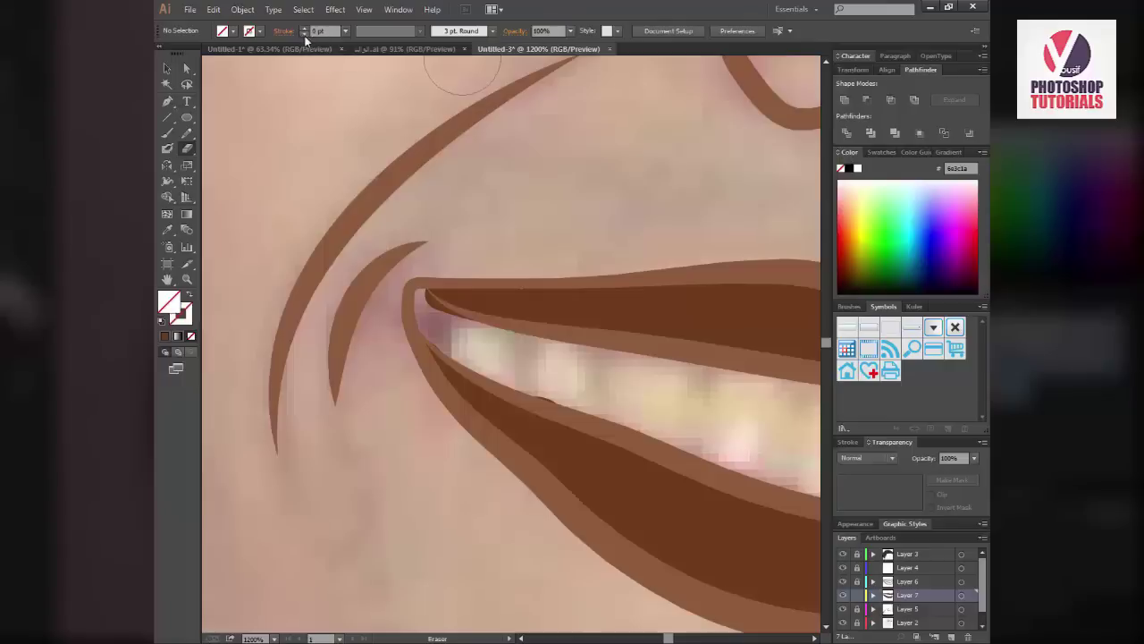
{"action": "left_click_drag", "start_coordinate": [434, 106], "coordinate": [444, 295]}
{"action": "left_click", "coordinate": [493, 30]}
{"action": "left_click", "coordinate": [429, 98]}
Erase the dark brown overflow at the left mouth corner and repaint the lip tips there with the Blob Brush
{"action": "left_click", "coordinate": [454, 330]}
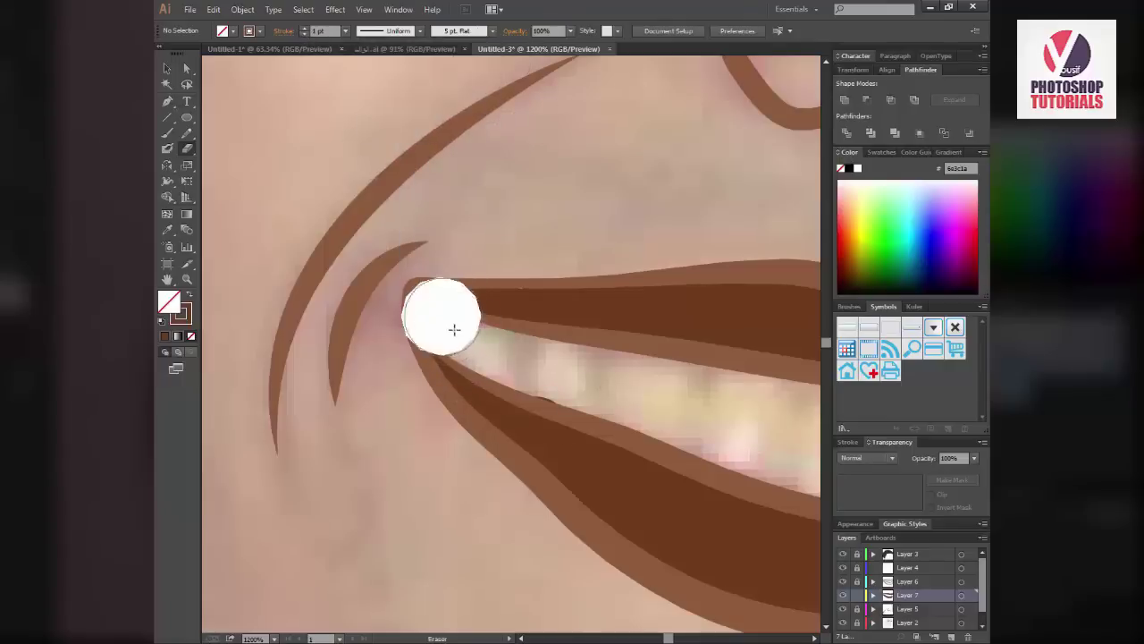
{"action": "mouse_move", "coordinate": [454, 330]}
{"action": "left_mouse_down"}
{"action": "mouse_move", "coordinate": [509, 362]}
{"action": "mouse_move", "coordinate": [590, 382]}
{"action": "left_mouse_up"}
{"action": "left_click", "coordinate": [168, 149]}
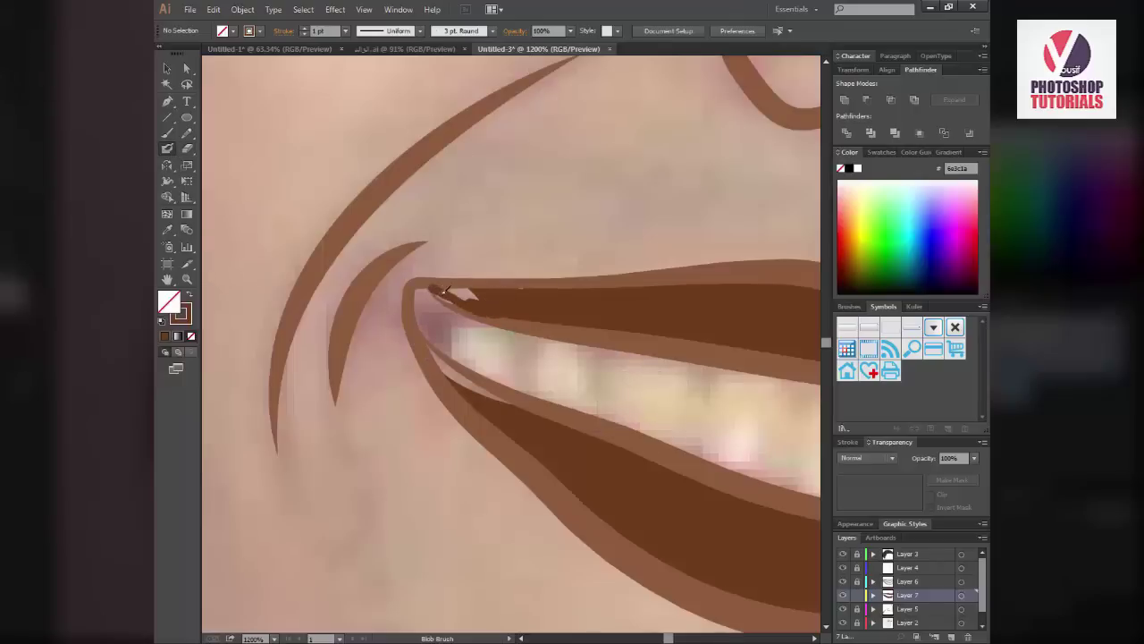
{"action": "left_click_drag", "start_coordinate": [469, 291], "coordinate": [464, 296]}
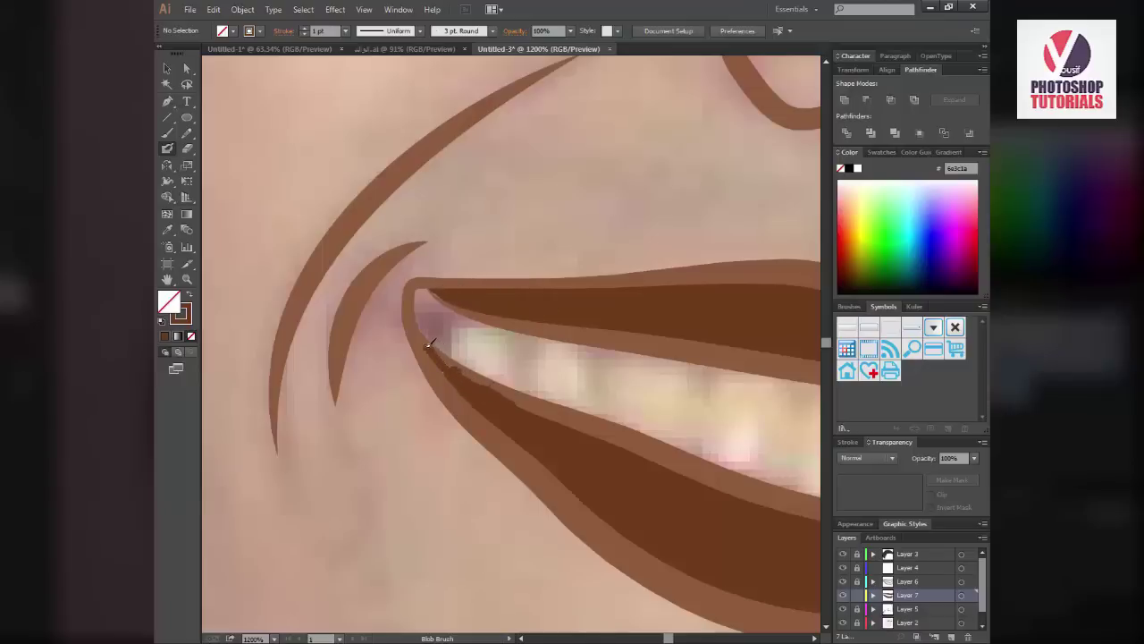
Erase the dark brown overflow at the right mouth corner and retouch the lip edges there with the Blob Brush
{"action": "left_click_drag", "start_coordinate": [804, 375], "coordinate": [628, 376]}
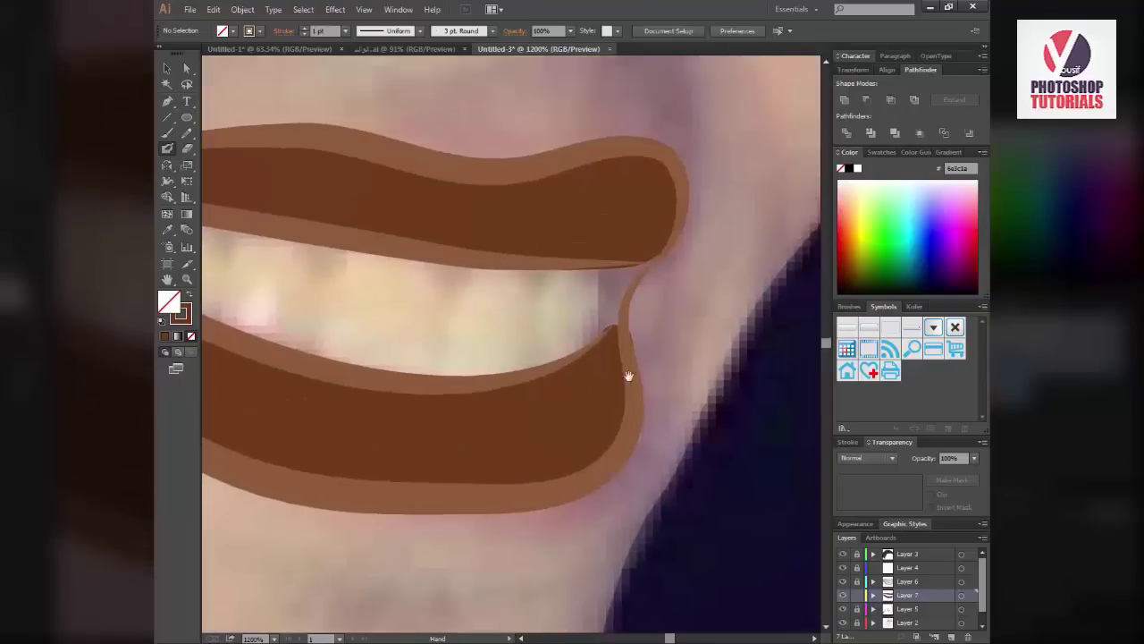
{"action": "key", "text": "shift+e"}
{"action": "left_click_drag", "start_coordinate": [593, 293], "coordinate": [589, 297]}
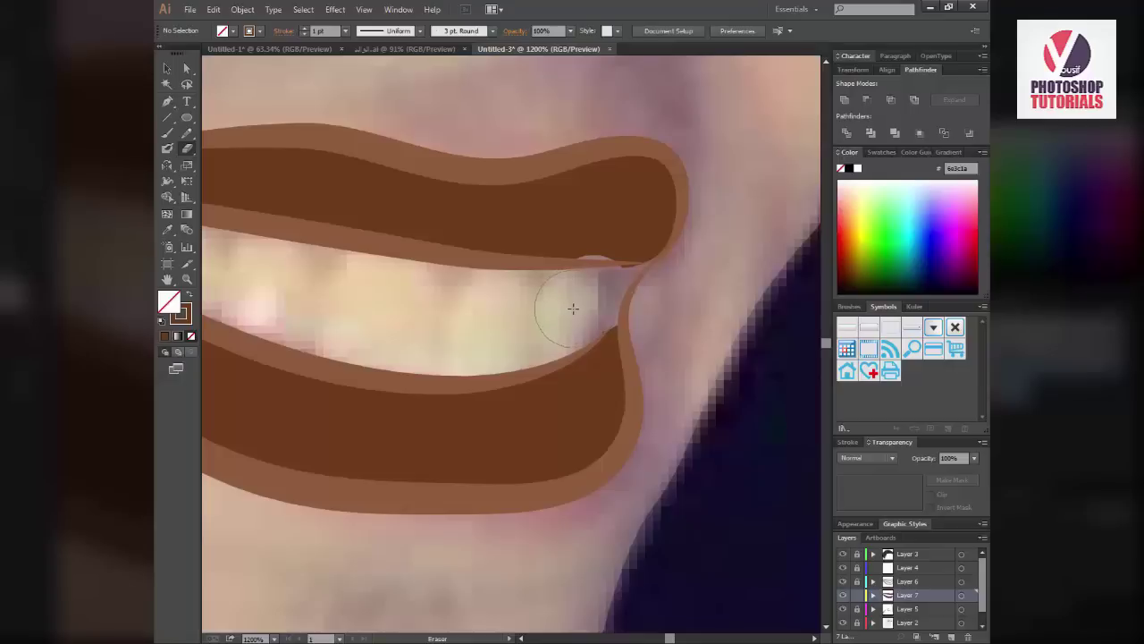
{"action": "key", "text": "b"}
{"action": "left_click", "coordinate": [168, 150]}
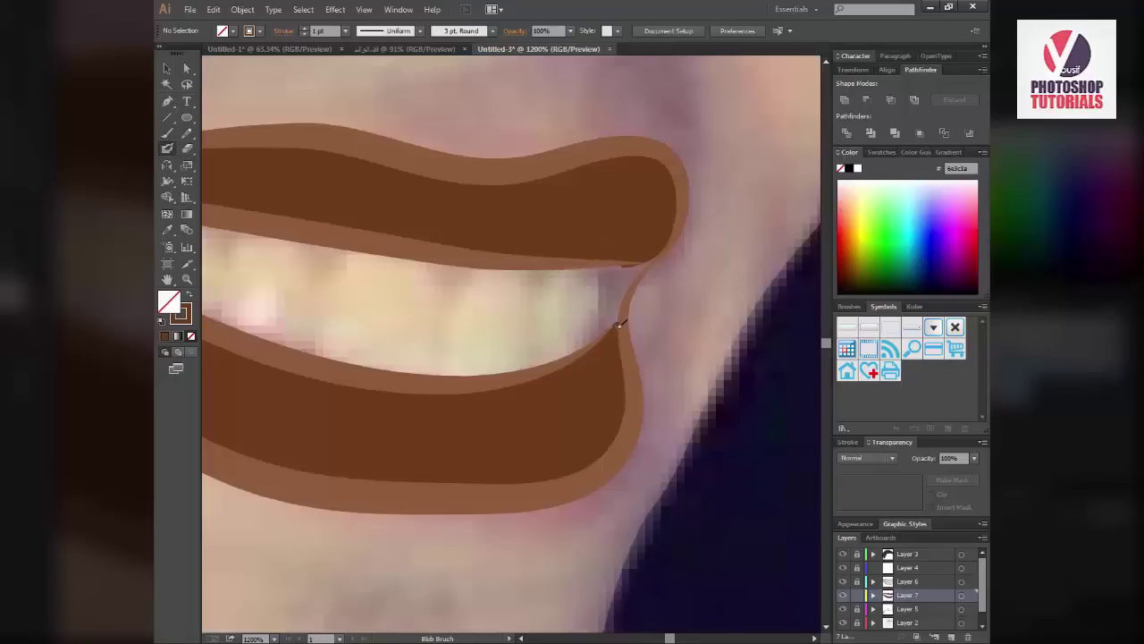
Set the stroke colour to white (ffffff) and paint a first scribble over the leftmost teeth
{"action": "scroll", "coordinate": [606, 340], "scroll_direction": "up", "scroll_amount": 3}
{"action": "scroll", "coordinate": [689, 414], "scroll_direction": "left", "scroll_amount": 5}
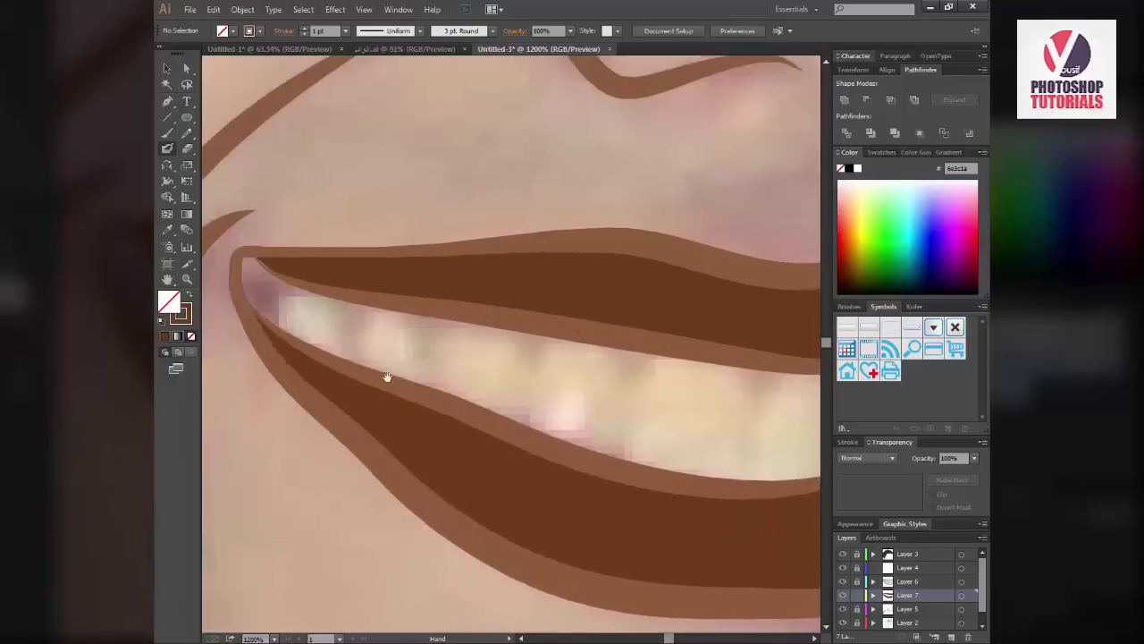
{"action": "double_click", "coordinate": [180, 313]}
{"action": "type", "text": "ffffff"}
{"action": "key", "text": "Return"}
{"action": "left_click_drag", "start_coordinate": [386, 338], "coordinate": [324, 324]}
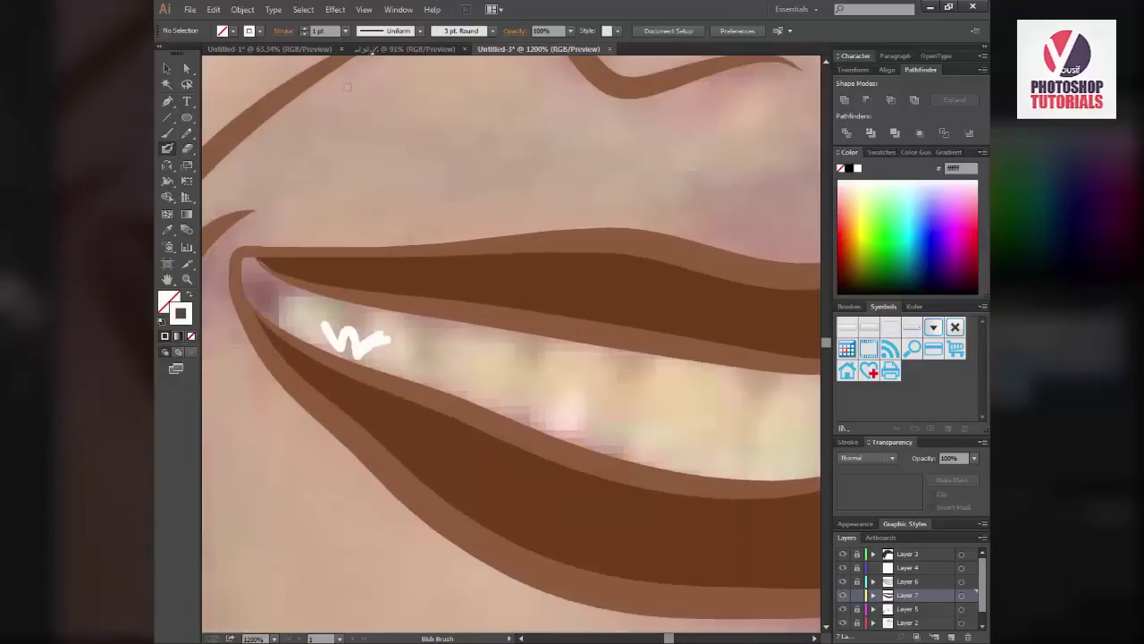
Choose the 10 pt. Round brush and set its size to 6 pt
{"action": "left_click", "coordinate": [493, 31]}
{"action": "left_click", "coordinate": [396, 60]}
{"action": "left_click", "coordinate": [492, 30]}
{"action": "double_click", "coordinate": [396, 60]}
{"action": "left_click", "coordinate": [679, 572]}
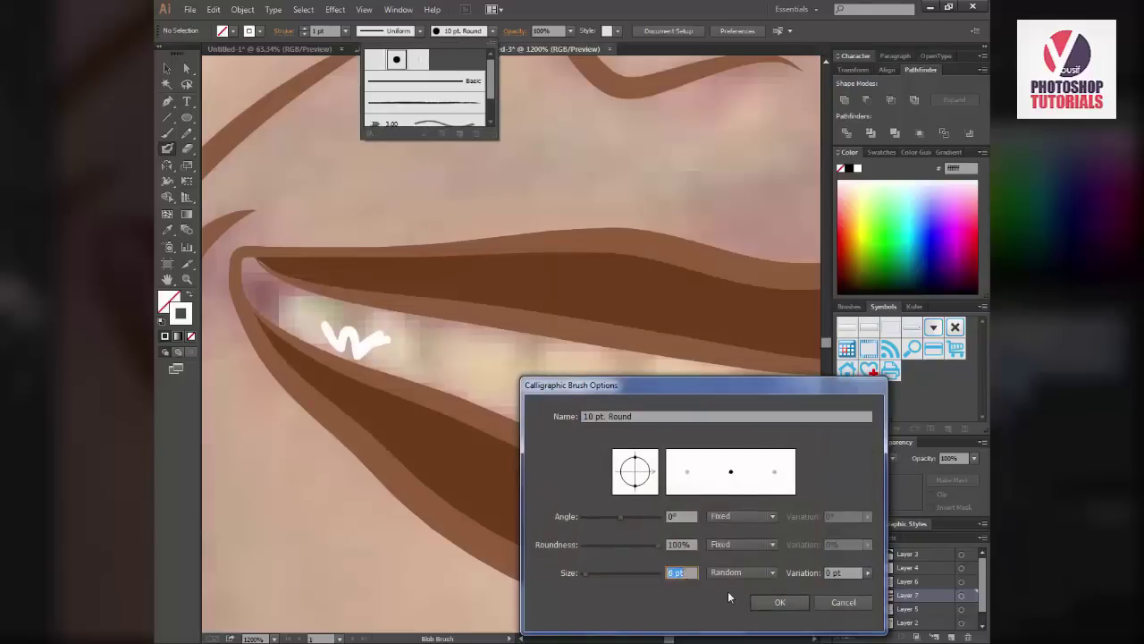
{"action": "key", "text": "Return"}
Fill the entire teeth area between the two lips with white
{"action": "mouse_move", "coordinate": [383, 342]}
{"action": "left_mouse_down"}
{"action": "mouse_move", "coordinate": [359, 343]}
{"action": "mouse_move", "coordinate": [269, 298]}
{"action": "mouse_move", "coordinate": [242, 265]}
{"action": "left_mouse_up"}
{"action": "mouse_move", "coordinate": [319, 312]}
{"action": "left_mouse_down"}
{"action": "mouse_move", "coordinate": [396, 336]}
{"action": "mouse_move", "coordinate": [423, 364]}
{"action": "mouse_move", "coordinate": [531, 413]}
{"action": "mouse_move", "coordinate": [715, 469]}
{"action": "mouse_move", "coordinate": [737, 462]}
{"action": "mouse_move", "coordinate": [470, 344]}
{"action": "mouse_move", "coordinate": [604, 366]}
{"action": "mouse_move", "coordinate": [556, 359]}
{"action": "mouse_move", "coordinate": [674, 403]}
{"action": "left_mouse_up"}
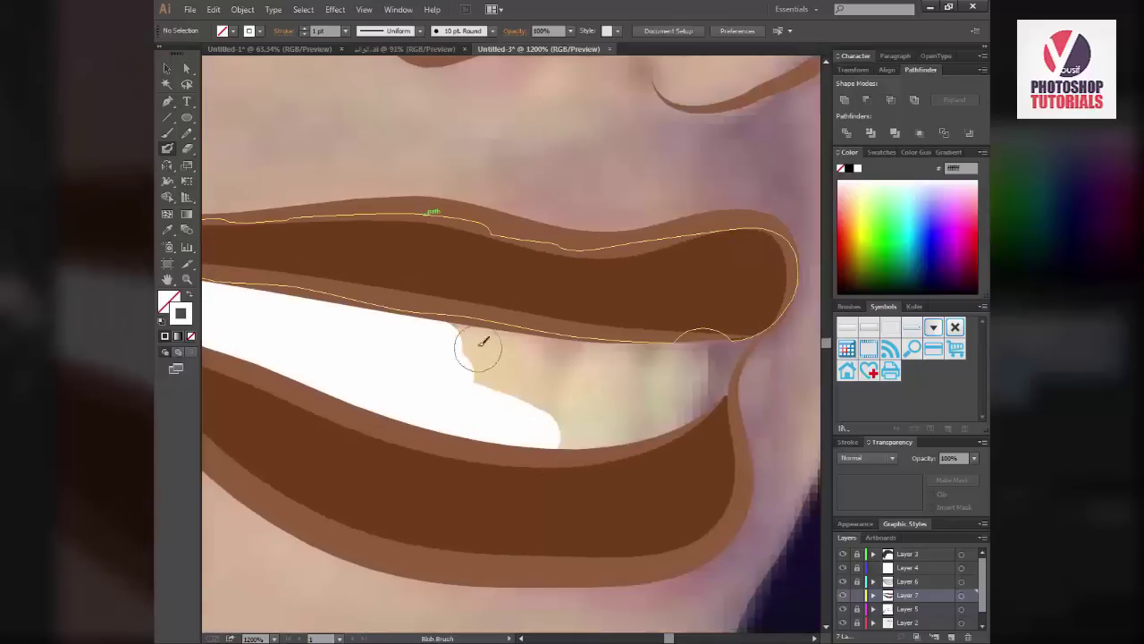
{"action": "mouse_move", "coordinate": [483, 342]}
{"action": "left_mouse_down"}
{"action": "mouse_move", "coordinate": [542, 391]}
{"action": "mouse_move", "coordinate": [653, 418]}
{"action": "mouse_move", "coordinate": [721, 371]}
{"action": "mouse_move", "coordinate": [736, 342]}
{"action": "mouse_move", "coordinate": [758, 344]}
{"action": "mouse_move", "coordinate": [636, 379]}
{"action": "mouse_move", "coordinate": [659, 401]}
{"action": "left_mouse_up"}
Erase the white paint that spills outside the lip outline at the right and left mouth corners
{"action": "key", "text": "shift+e"}
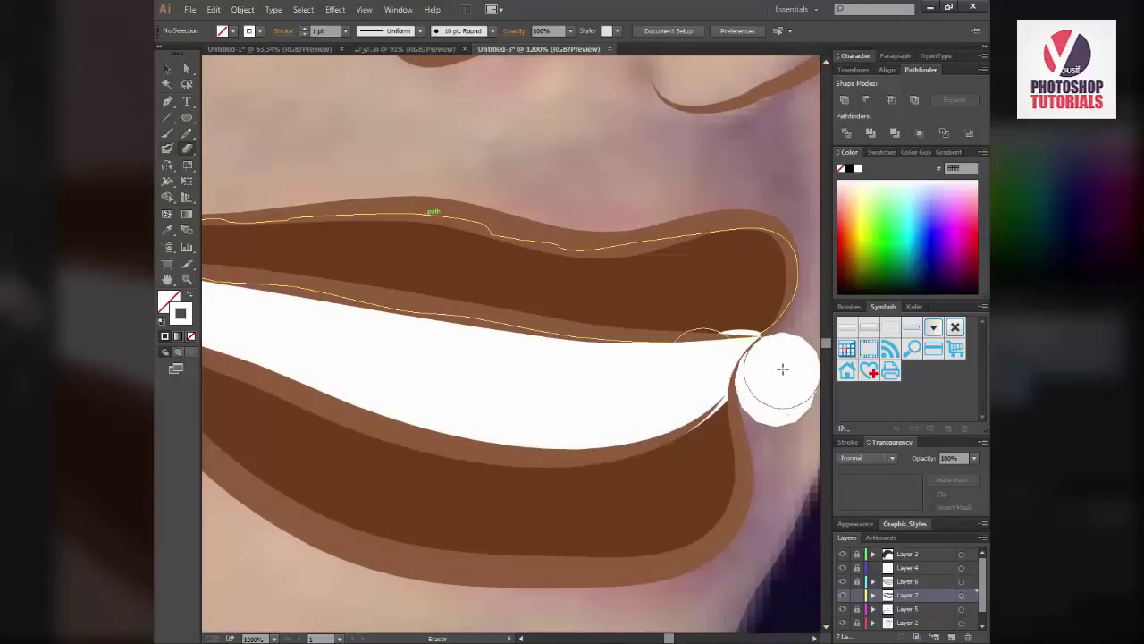
{"action": "left_click_drag", "start_coordinate": [782, 369], "coordinate": [745, 326]}
{"action": "scroll", "coordinate": [703, 409], "scroll_direction": "left", "scroll_amount": 10}
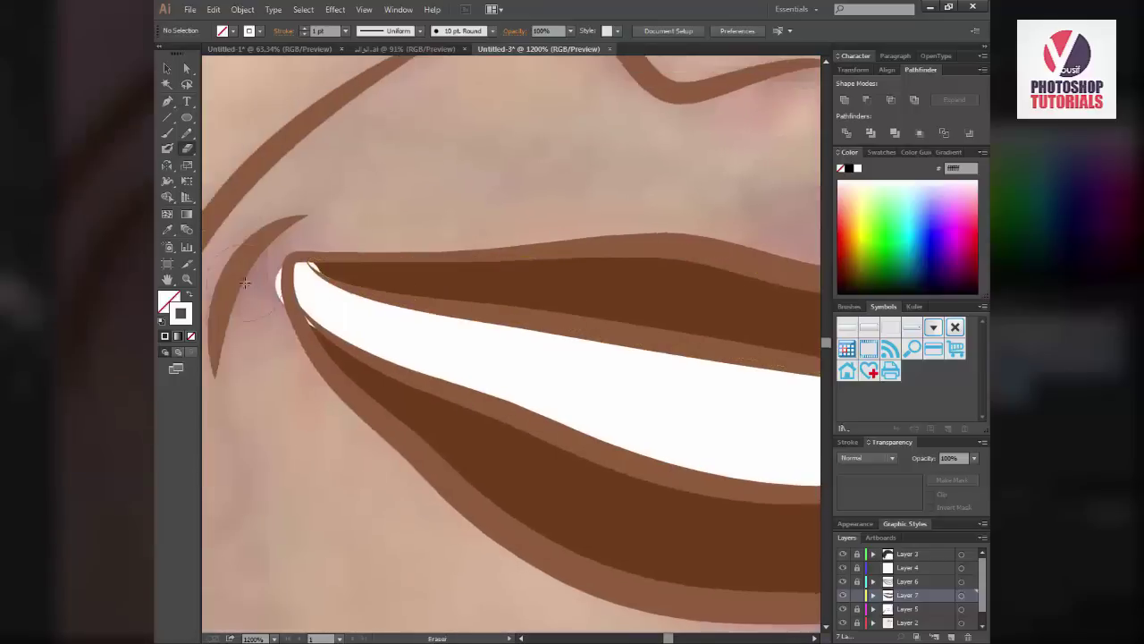
{"action": "left_click_drag", "start_coordinate": [244, 283], "coordinate": [284, 287]}
{"action": "key", "text": "b"}
{"action": "left_click_drag", "start_coordinate": [302, 340], "coordinate": [343, 356]}
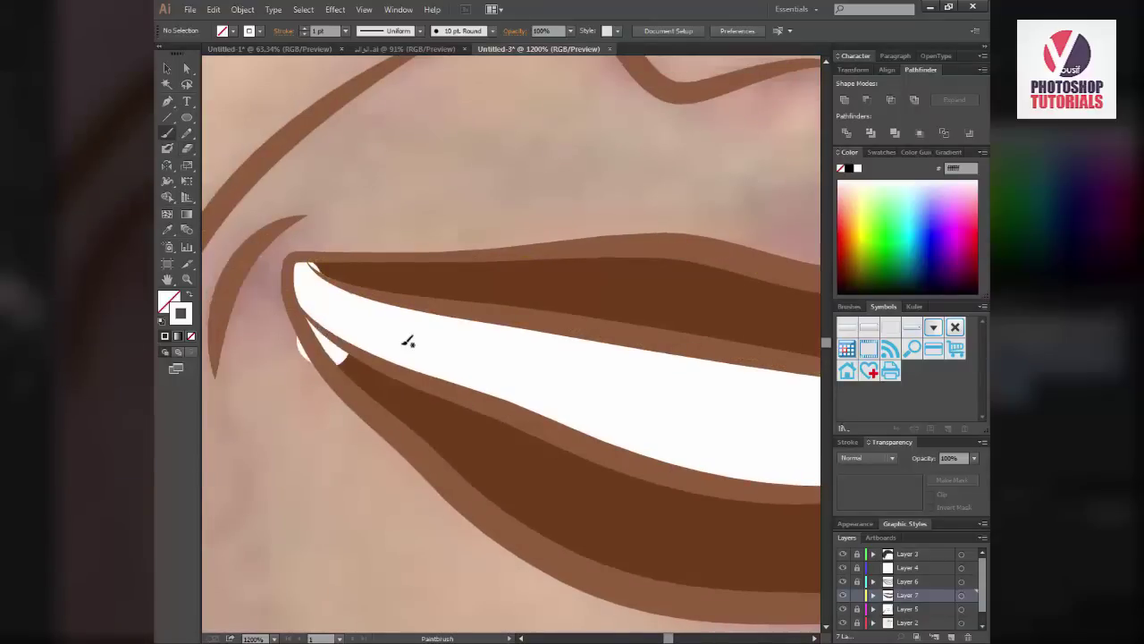
{"action": "key", "text": "ctrl+z"}
Take the lower lip's dark brown as the brush stroke colour and paint over the left mouth corner
{"action": "double_click", "coordinate": [168, 302]}
{"action": "left_click", "coordinate": [685, 402]}
{"action": "key", "text": "v"}
{"action": "left_click", "coordinate": [323, 381]}
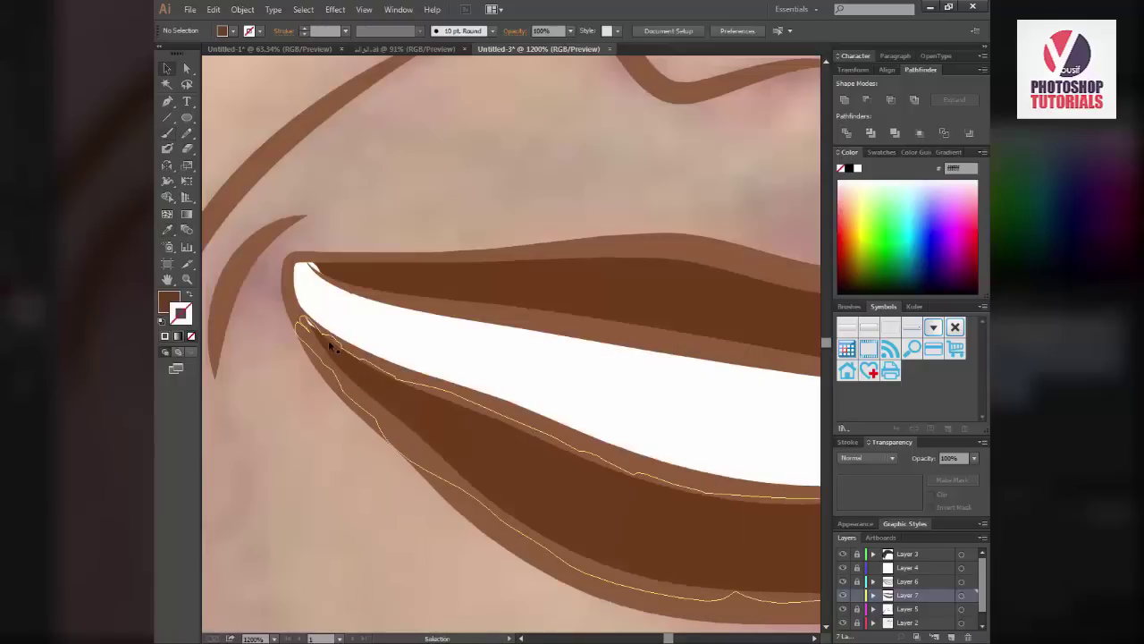
{"action": "key", "text": "b"}
{"action": "left_click_drag", "start_coordinate": [313, 327], "coordinate": [332, 346]}
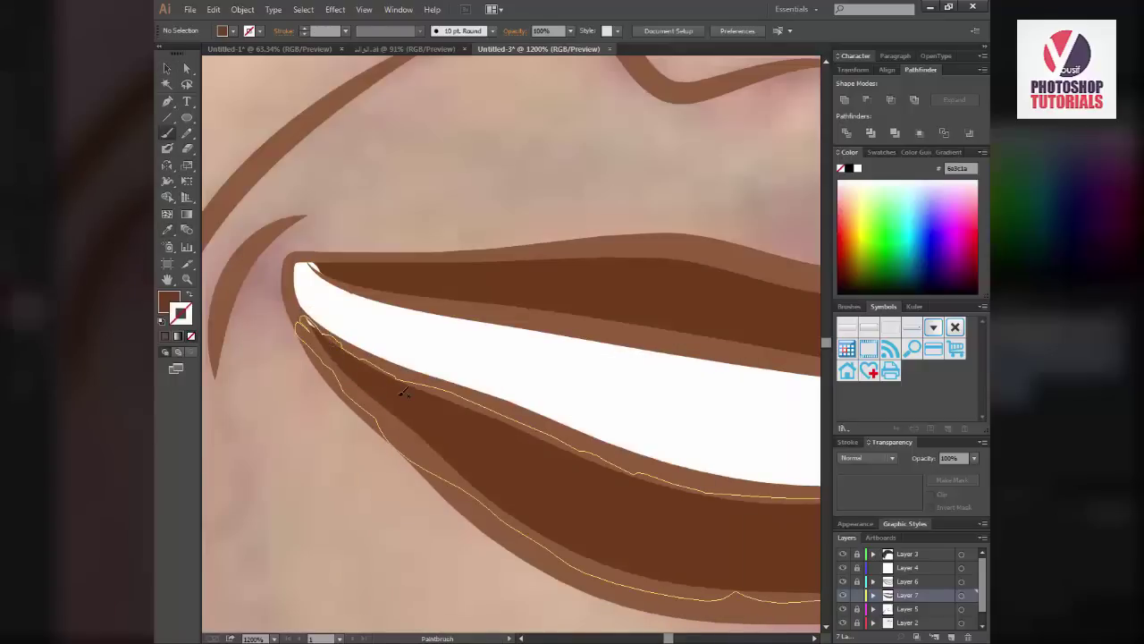
{"action": "key", "text": "shift+x"}
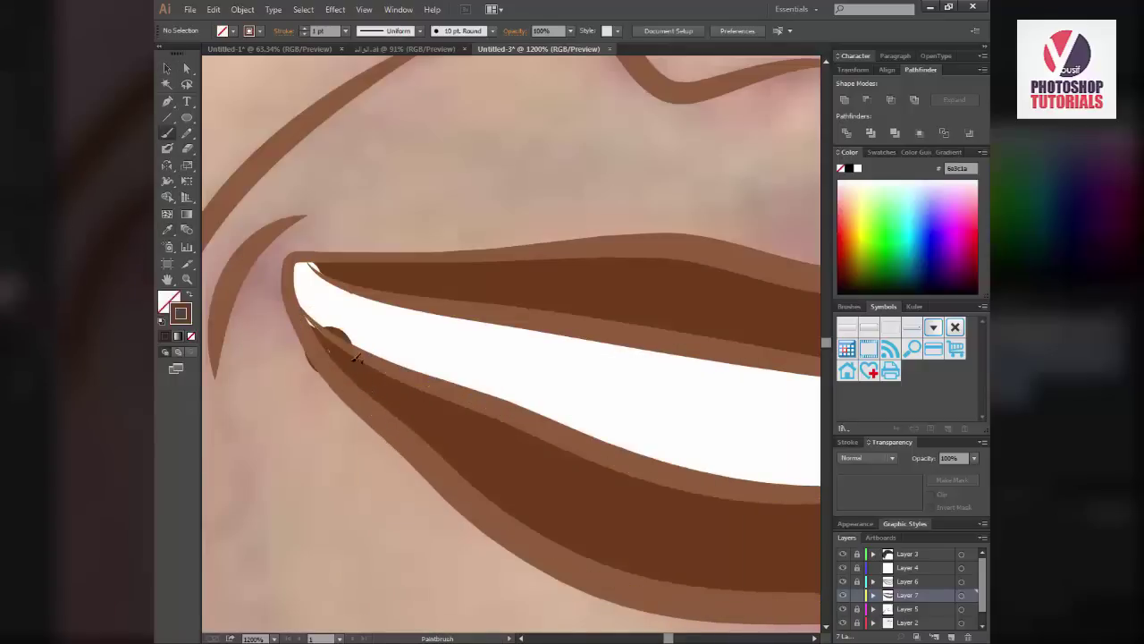
Choose the 3 pt. Round brush and cover the stray white gaps at both mouth corners with dark brown
{"action": "left_click", "coordinate": [487, 31]}
{"action": "left_click", "coordinate": [407, 85]}
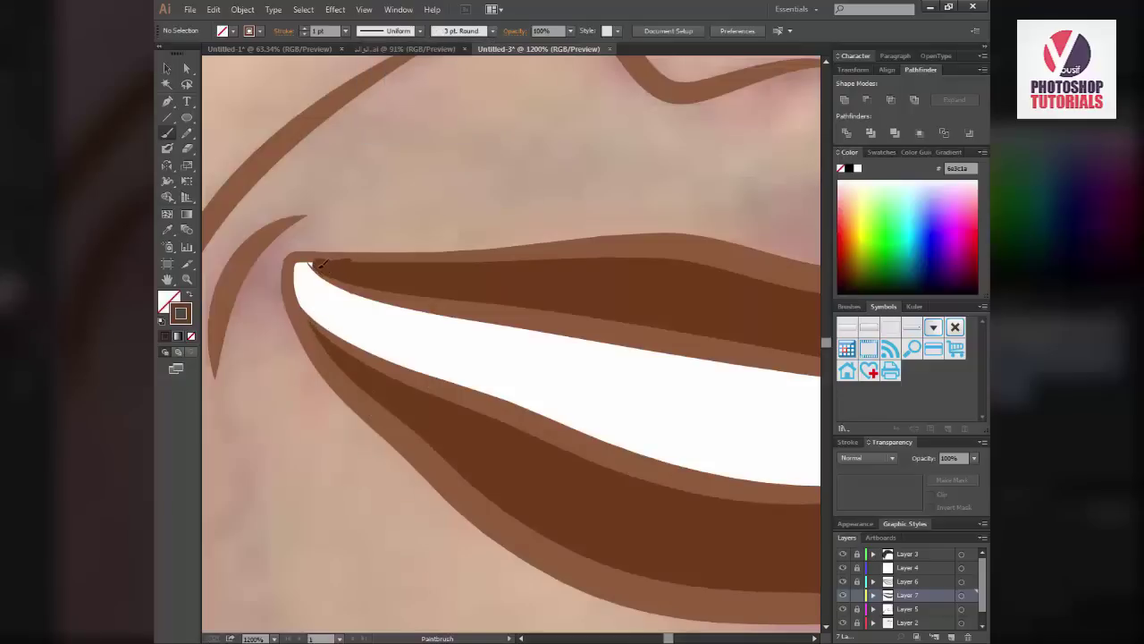
{"action": "scroll", "coordinate": [313, 262], "scroll_direction": "right", "scroll_amount": 10}
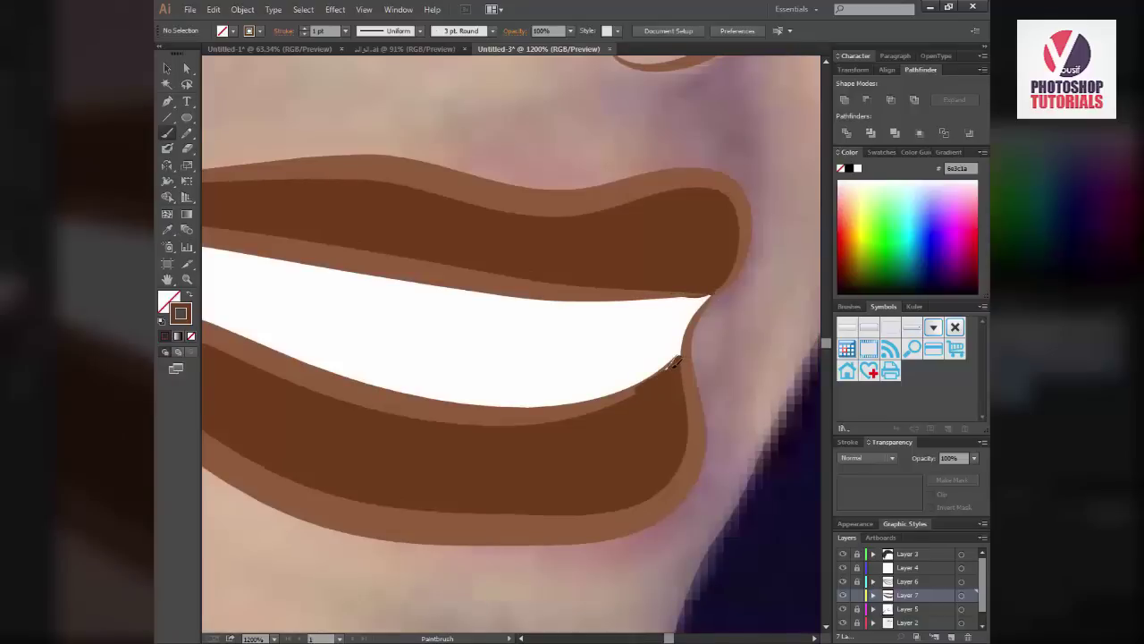
Add a new layer above the lips and draw a curved path along the upper eyelid of the left eye
{"action": "key", "text": "ctrl+0"}
{"action": "key", "text": "ctrl+plus"}
{"action": "key", "text": "ctrl+plus"}
{"action": "key", "text": "ctrl+plus"}
{"action": "key", "text": "ctrl+plus"}
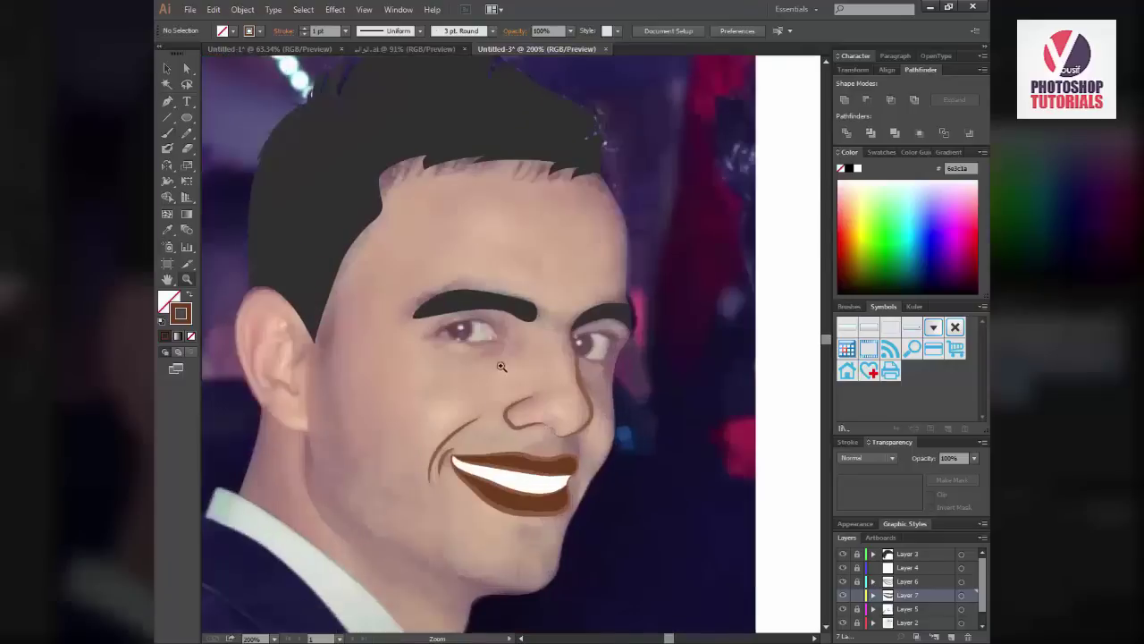
{"action": "key", "text": "ctrl+plus"}
{"action": "key", "text": "p"}
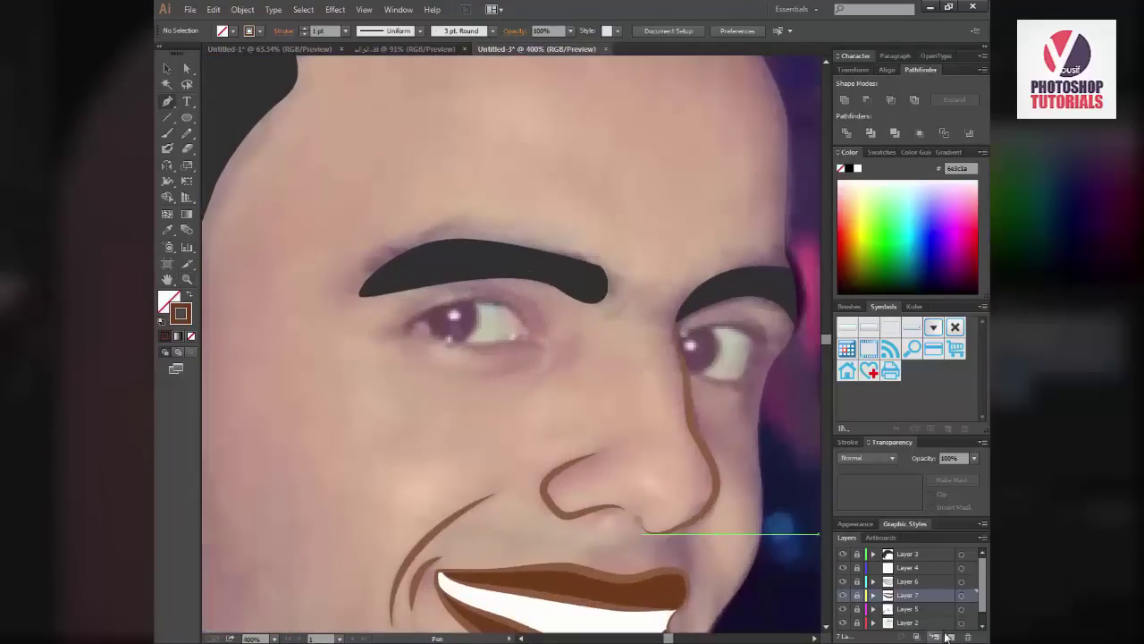
{"action": "left_click", "coordinate": [946, 635]}
{"action": "left_click", "coordinate": [532, 336]}
{"action": "left_click_drag", "start_coordinate": [480, 296], "coordinate": [488, 304]}
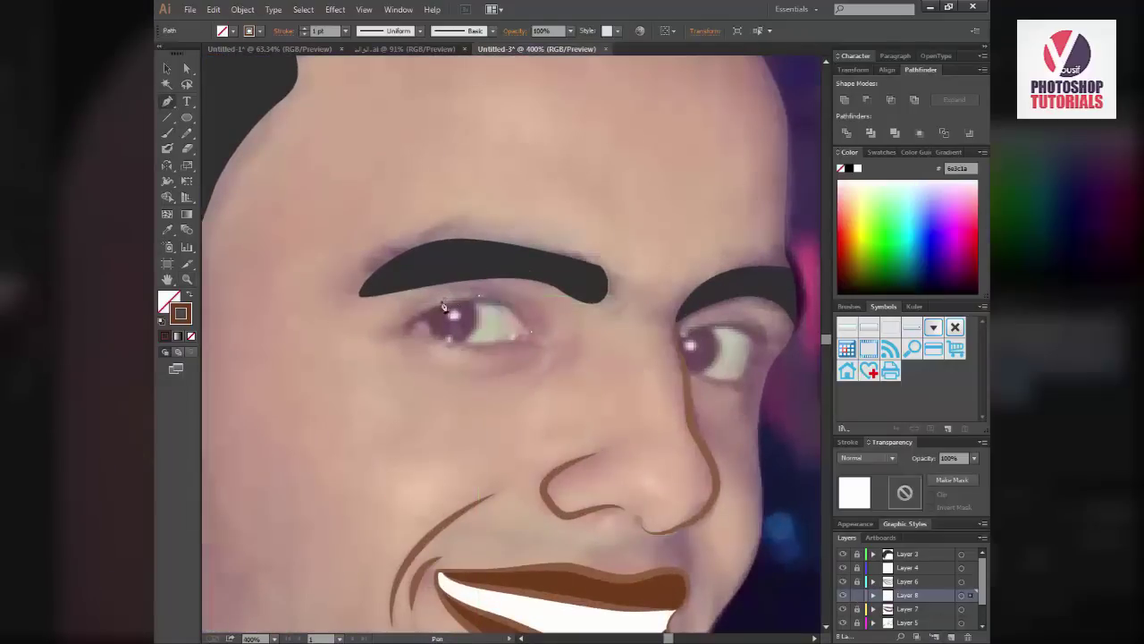
{"action": "left_click_drag", "start_coordinate": [416, 319], "coordinate": [444, 345]}
Give the eyelid path the eyebrow's dark grey as its stroke, a profile tapered at both ends and a 3 pt weight
{"action": "key", "text": "i"}
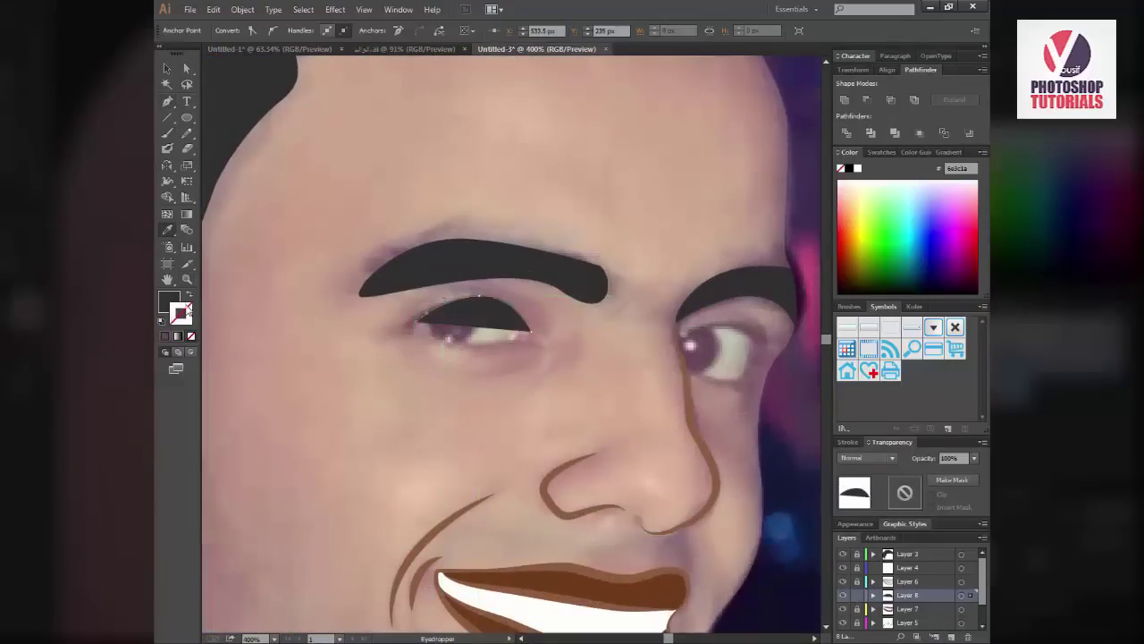
{"action": "left_click", "coordinate": [440, 267]}
{"action": "key", "text": "v"}
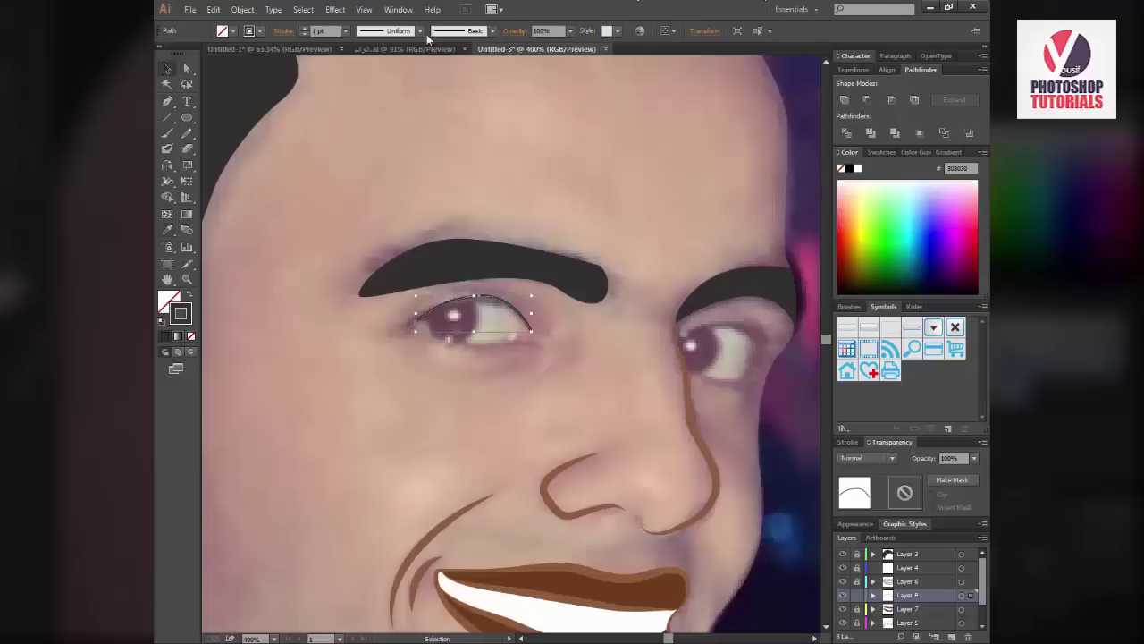
{"action": "left_click", "coordinate": [420, 31]}
{"action": "left_click", "coordinate": [410, 76]}
{"action": "left_click", "coordinate": [304, 33]}
{"action": "left_click", "coordinate": [305, 33]}
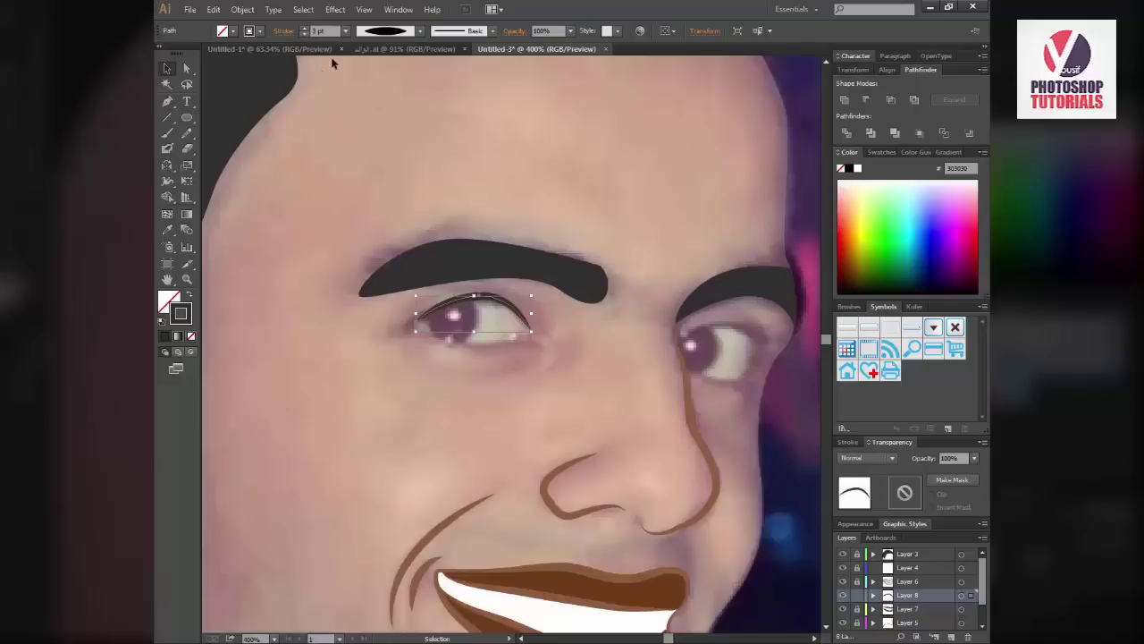
Draw a filled dark grey circle over the left eye's iris and erase the part above the eyelid line
{"action": "left_click", "coordinate": [187, 118]}
{"action": "left_click_drag", "start_coordinate": [457, 331], "coordinate": [479, 344]}
{"action": "key", "text": "shift+x"}
{"action": "key", "text": "z"}
{"action": "left_click", "coordinate": [457, 300]}
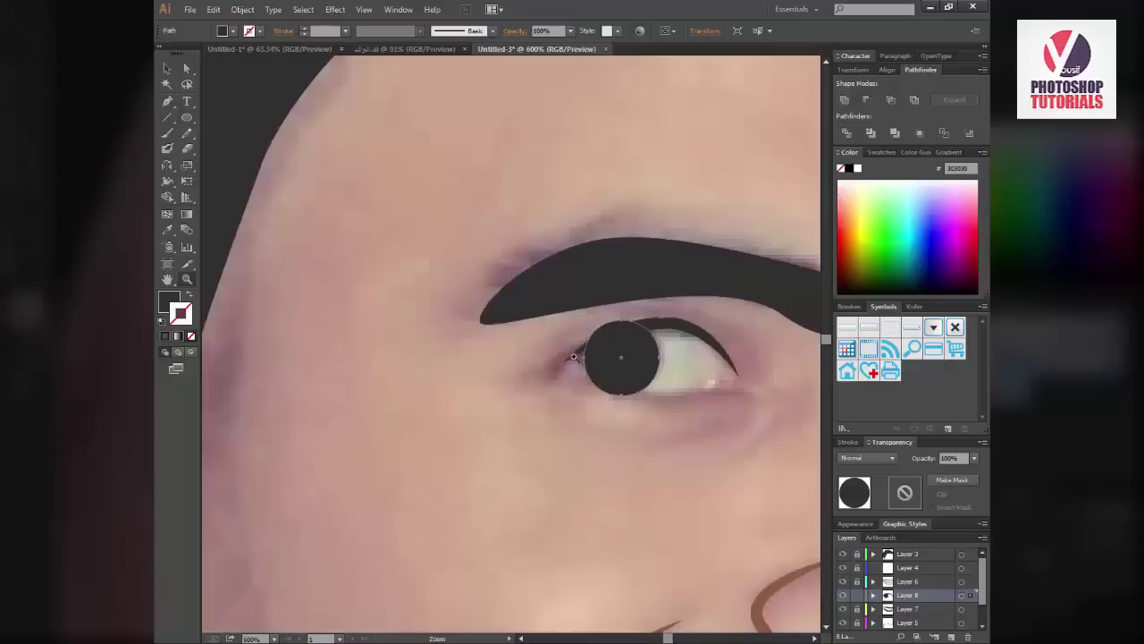
{"action": "left_click", "coordinate": [458, 300]}
{"action": "key", "text": "v"}
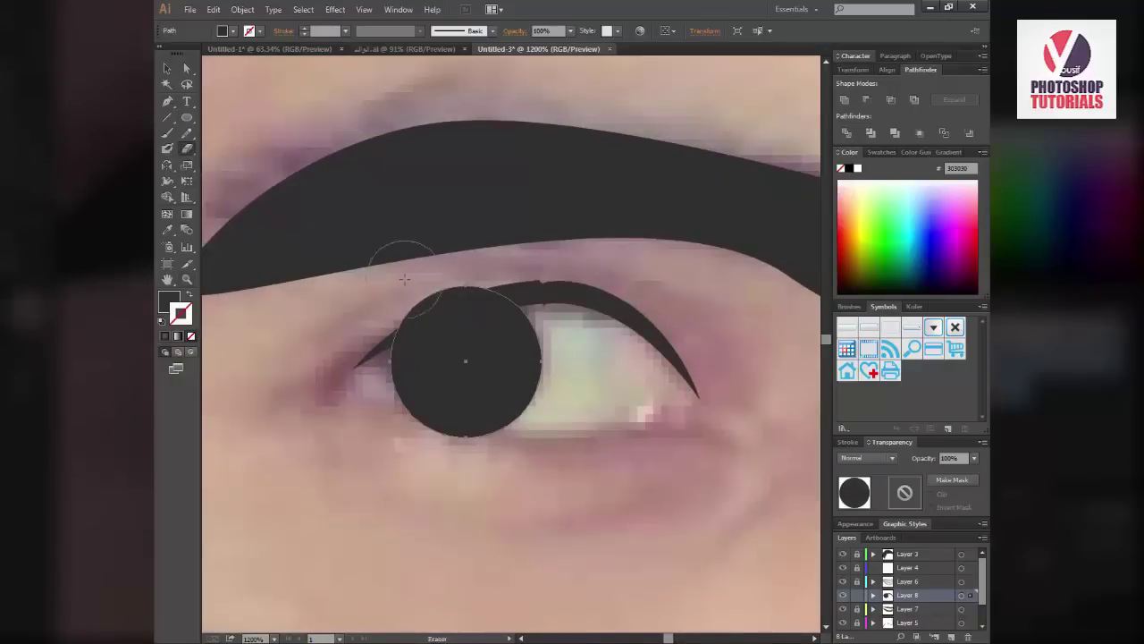
{"action": "left_click", "coordinate": [420, 317]}
{"action": "key", "text": "ctrl+shift+a"}
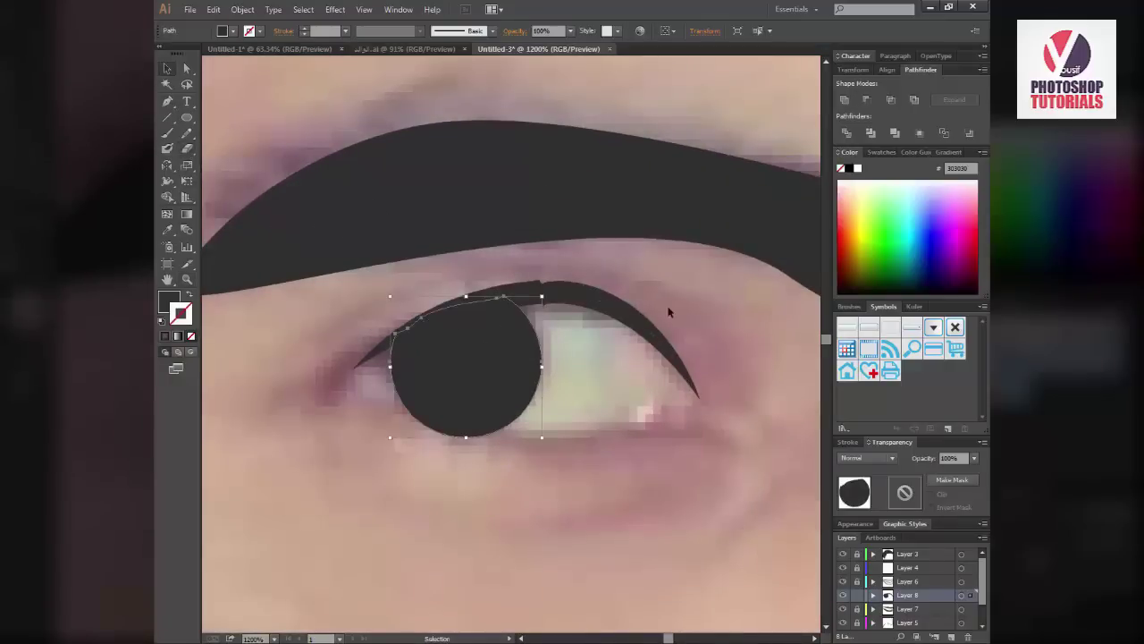
Draw the right eye's upper eyelid as a curved dark grey line with the tapered profile and a 2 pt weight
{"action": "left_click_drag", "start_coordinate": [669, 312], "coordinate": [441, 338]}
{"action": "key", "text": "p"}
{"action": "left_click", "coordinate": [436, 335]}
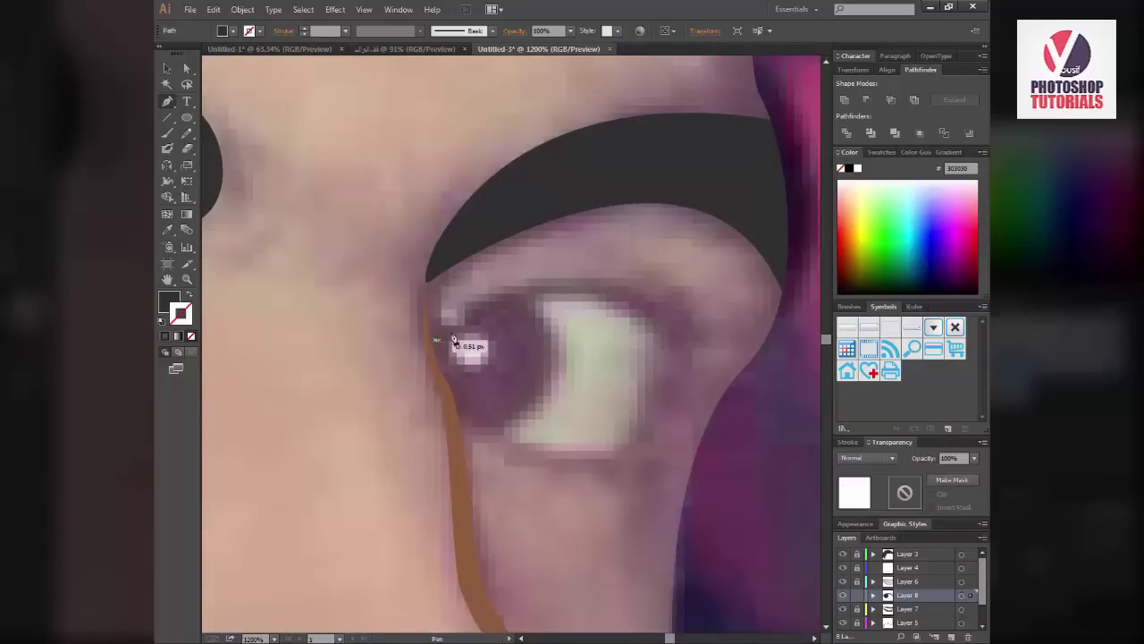
{"action": "left_click_drag", "start_coordinate": [681, 349], "coordinate": [742, 489]}
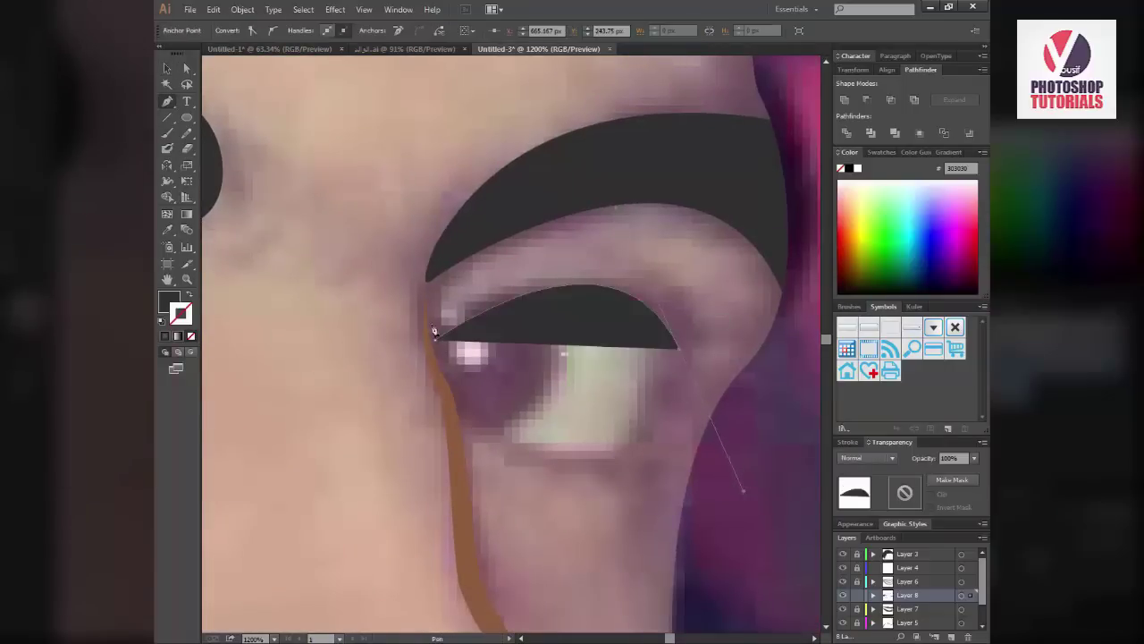
{"action": "left_click", "coordinate": [188, 295]}
{"action": "key", "text": "v"}
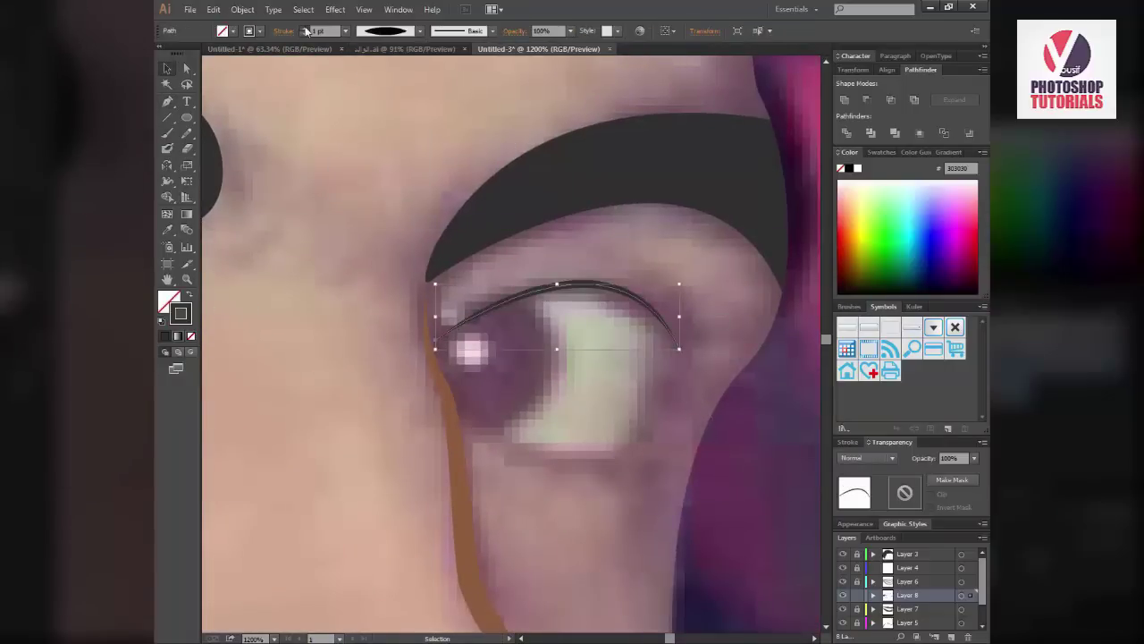
{"action": "left_click", "coordinate": [305, 28]}
{"action": "left_click", "coordinate": [305, 27]}
Draw a filled dark grey circle over the right eye's iris and erase the part above the eyelid line
{"action": "key", "text": "l"}
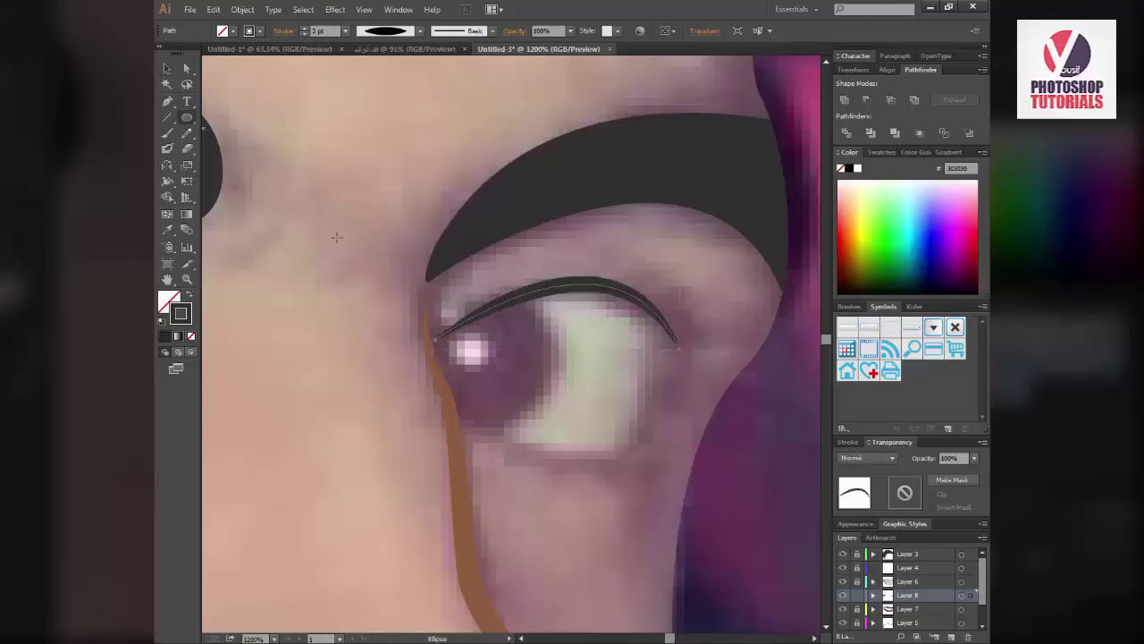
{"action": "left_click_drag", "start_coordinate": [428, 291], "coordinate": [563, 426]}
{"action": "key", "text": "v"}
{"action": "key", "text": "shift+x"}
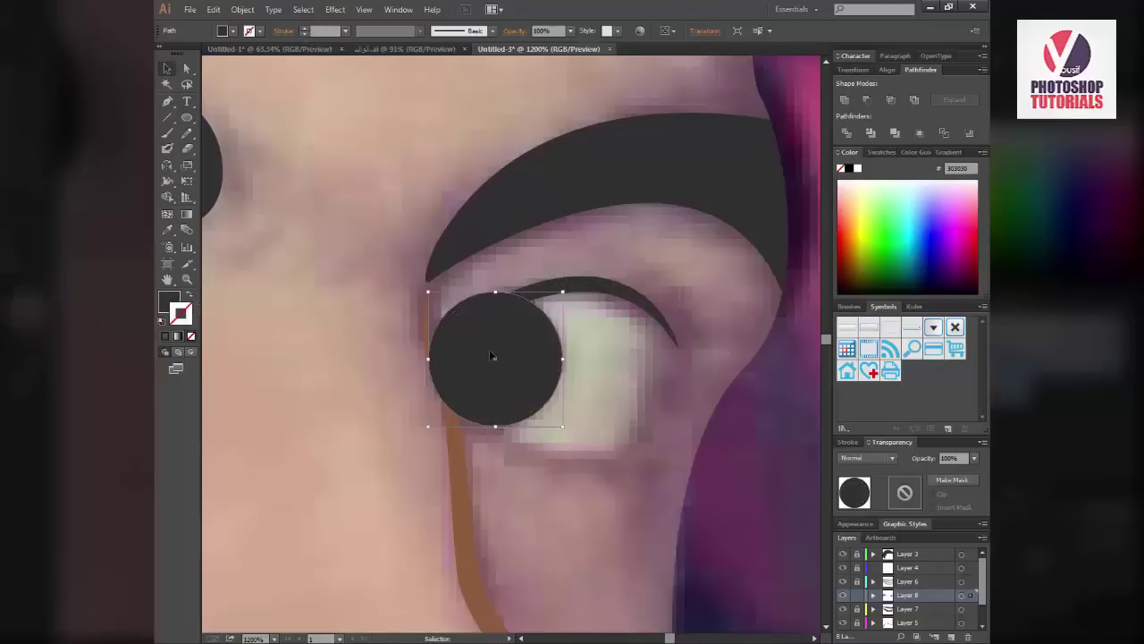
{"action": "left_click_drag", "start_coordinate": [490, 355], "coordinate": [482, 355]}
{"action": "key", "text": "shift+e"}
{"action": "mouse_move", "coordinate": [461, 278]}
{"action": "left_mouse_down"}
{"action": "mouse_move", "coordinate": [405, 317]}
{"action": "mouse_move", "coordinate": [397, 355]}
{"action": "mouse_move", "coordinate": [417, 452]}
{"action": "mouse_move", "coordinate": [417, 425]}
{"action": "left_mouse_up"}
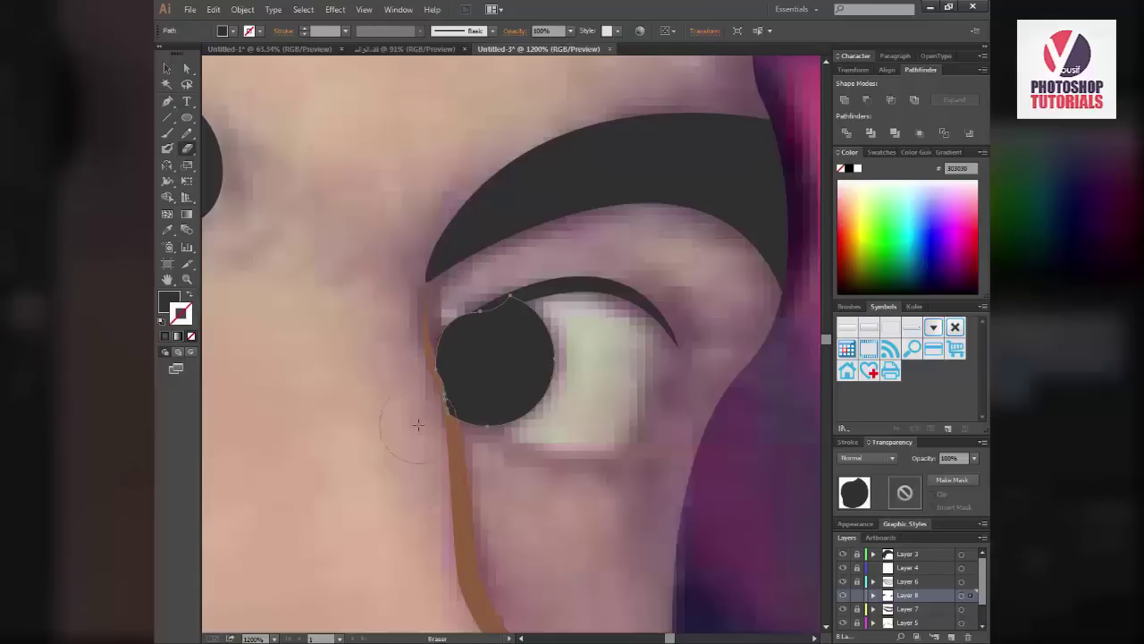
Move the eye layer (Layer 8) below Layer 5 and touch up the iris edge beside the nose line with the Eraser
{"action": "left_click_drag", "start_coordinate": [881, 619], "coordinate": [885, 592]}
{"action": "left_click", "coordinate": [761, 514]}
{"action": "left_click", "coordinate": [503, 382]}
{"action": "key", "text": "shift+e"}
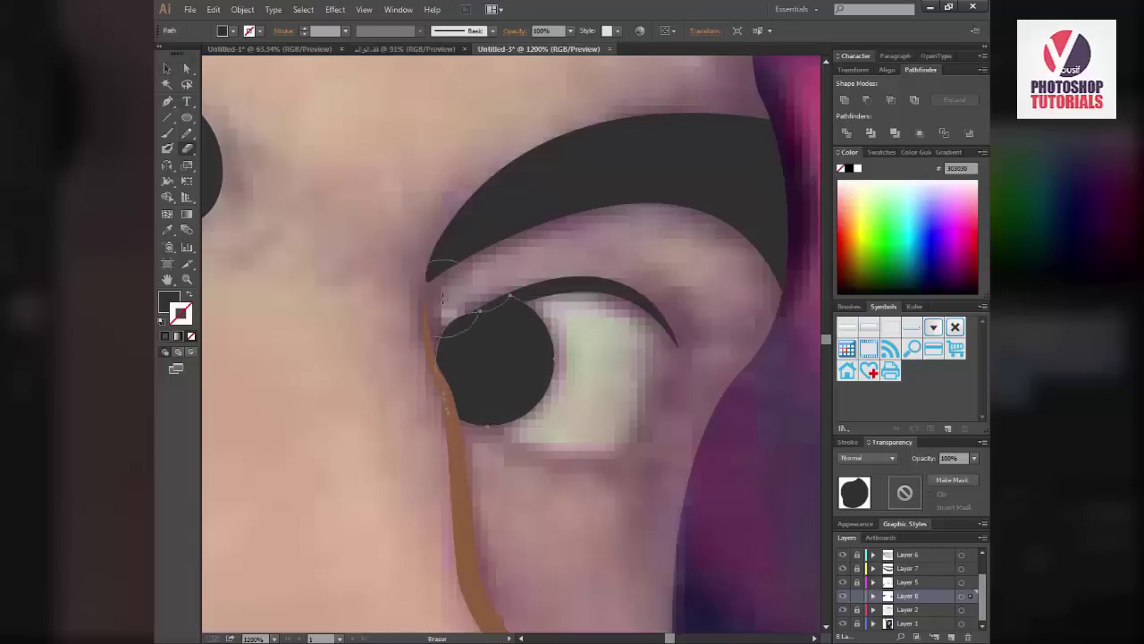
{"action": "left_click", "coordinate": [675, 448]}
Unlock Layer 2, fill its face and neck shape with a flat light skin tone and check the artwork without the photo
{"action": "key", "text": "ctrl+0"}
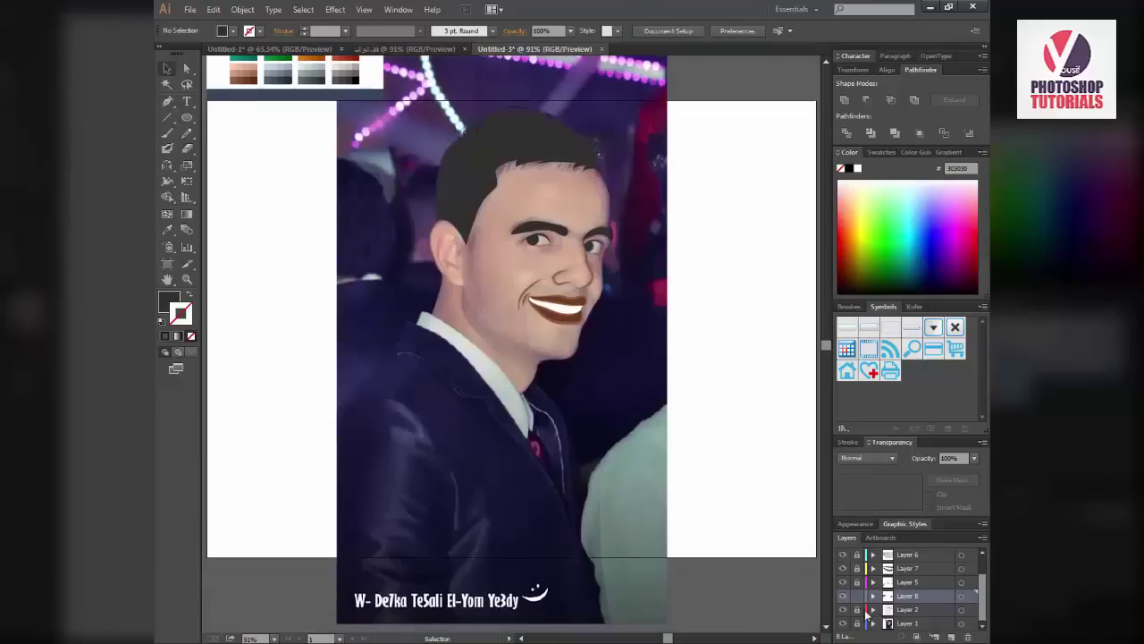
{"action": "left_click", "coordinate": [961, 609]}
{"action": "left_click", "coordinate": [726, 294]}
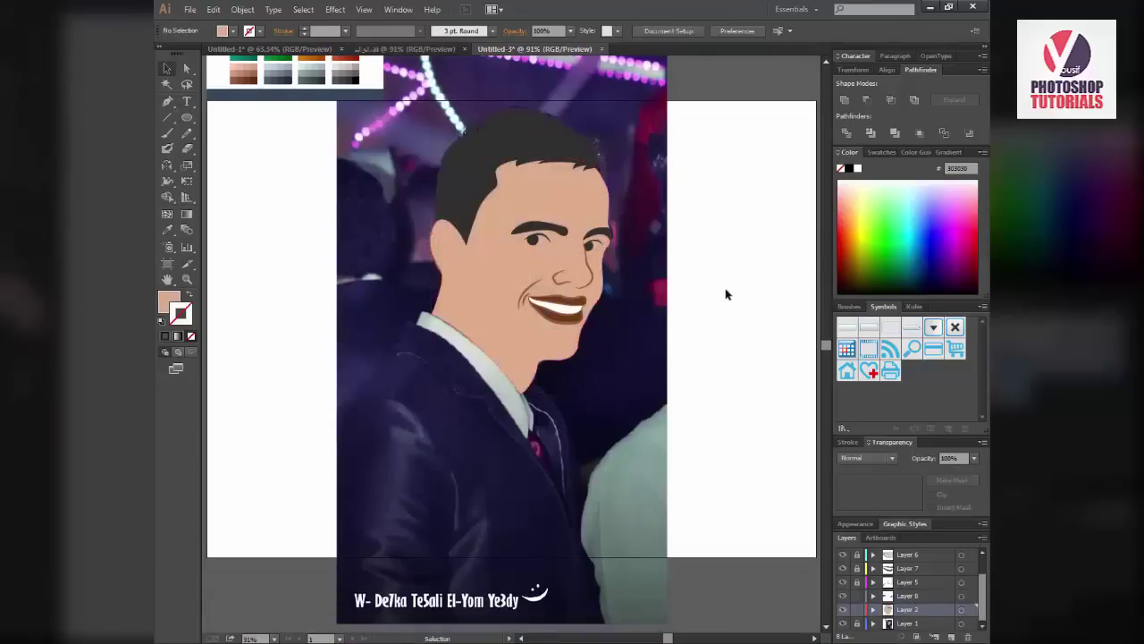
{"action": "left_click", "coordinate": [843, 623]}
{"action": "left_click", "coordinate": [842, 623]}
Hide Layer 2, add a new layer above it and trace the inner contour of the ear with the Pen tool
{"action": "key", "text": "z"}
{"action": "left_click", "coordinate": [489, 332]}
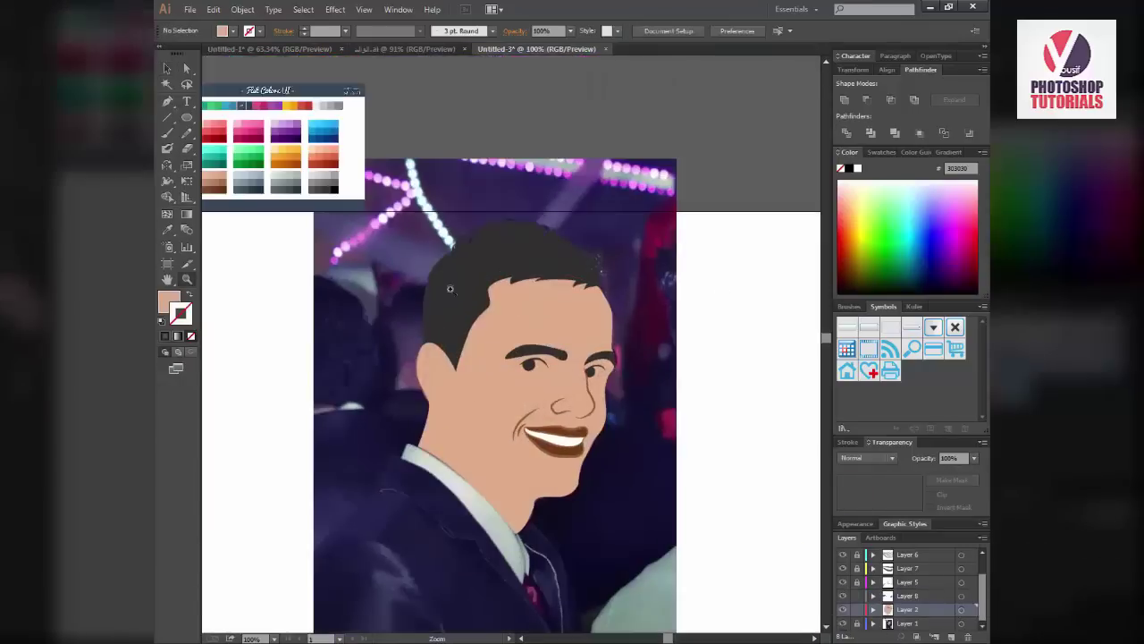
{"action": "left_click", "coordinate": [489, 333]}
{"action": "left_click", "coordinate": [489, 332]}
{"action": "left_click", "coordinate": [842, 608]}
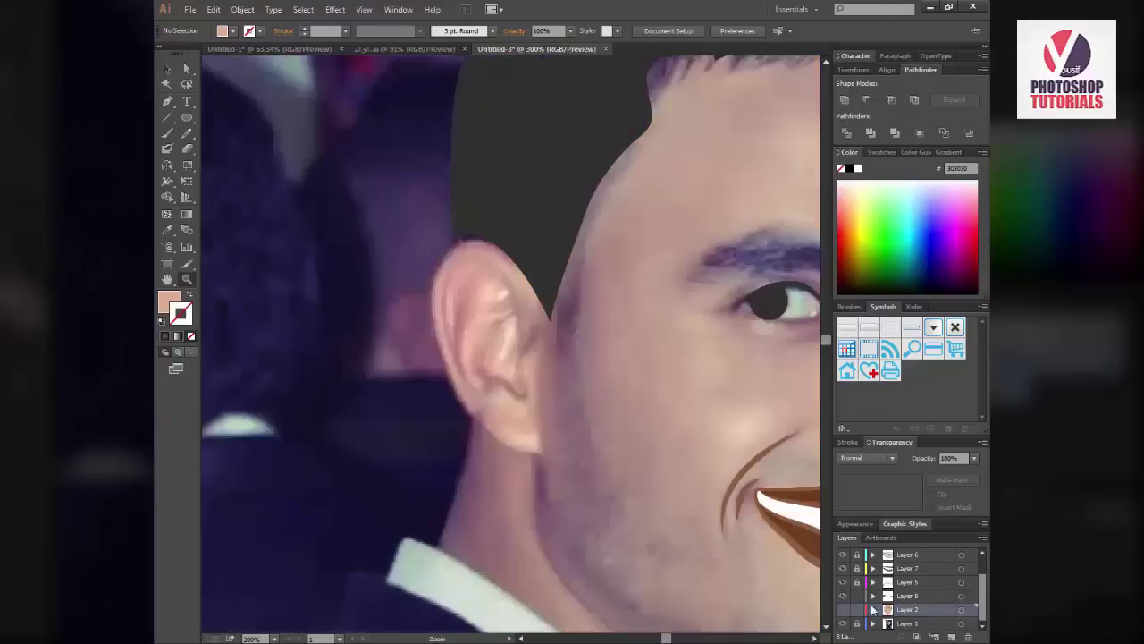
{"action": "left_click", "coordinate": [522, 336]}
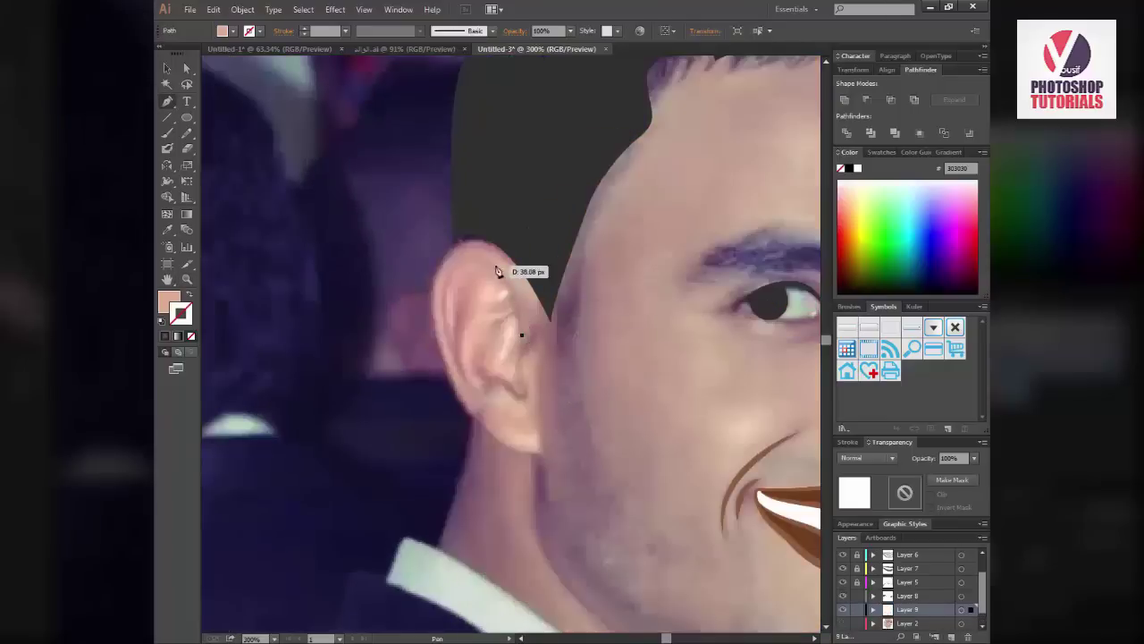
{"action": "left_click_drag", "start_coordinate": [460, 263], "coordinate": [458, 264]}
{"action": "left_click", "coordinate": [451, 351]}
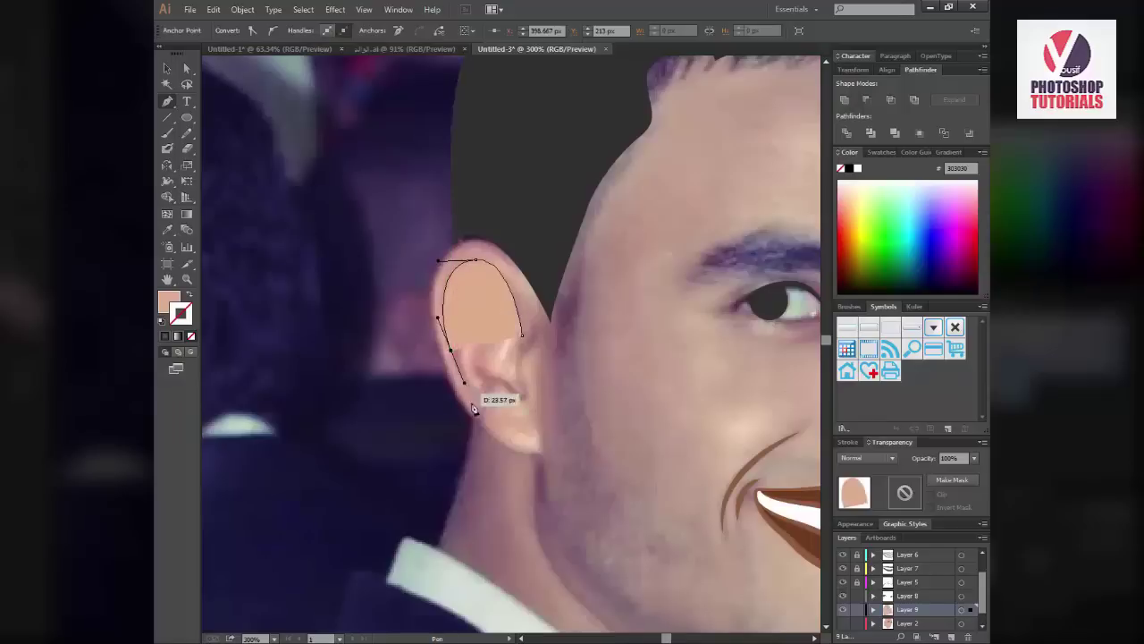
{"action": "left_click_drag", "start_coordinate": [480, 398], "coordinate": [524, 401]}
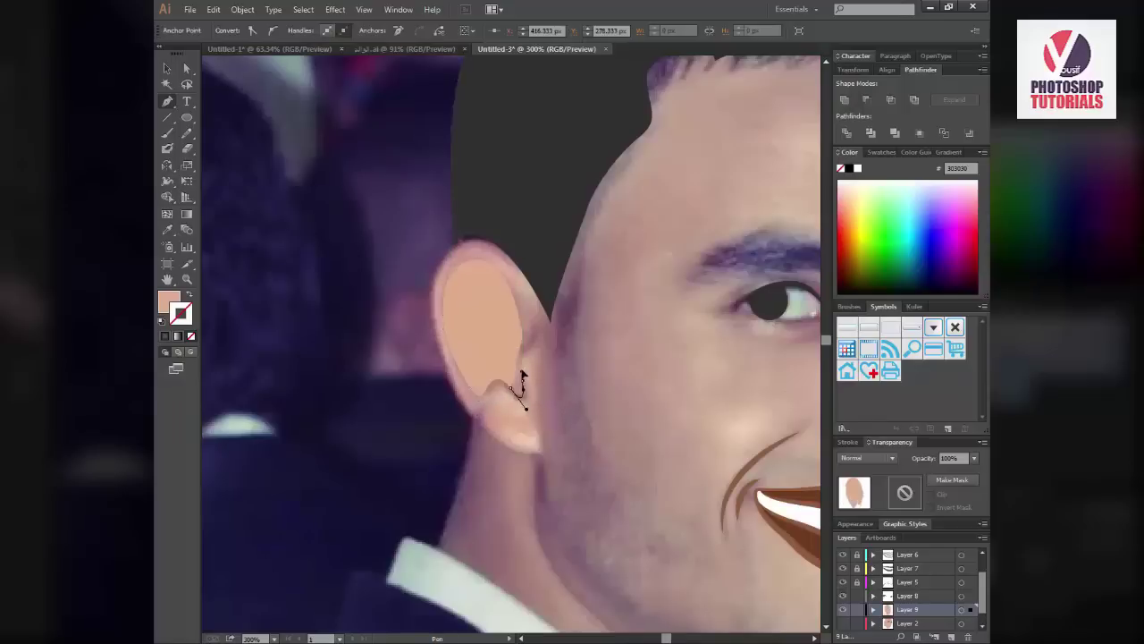
{"action": "mouse_move", "coordinate": [535, 338]}
{"action": "left_mouse_down"}
{"action": "mouse_move", "coordinate": [409, 286]}
{"action": "mouse_move", "coordinate": [761, 401]}
{"action": "mouse_move", "coordinate": [363, 202]}
{"action": "mouse_move", "coordinate": [220, 296]}
{"action": "left_mouse_up"}
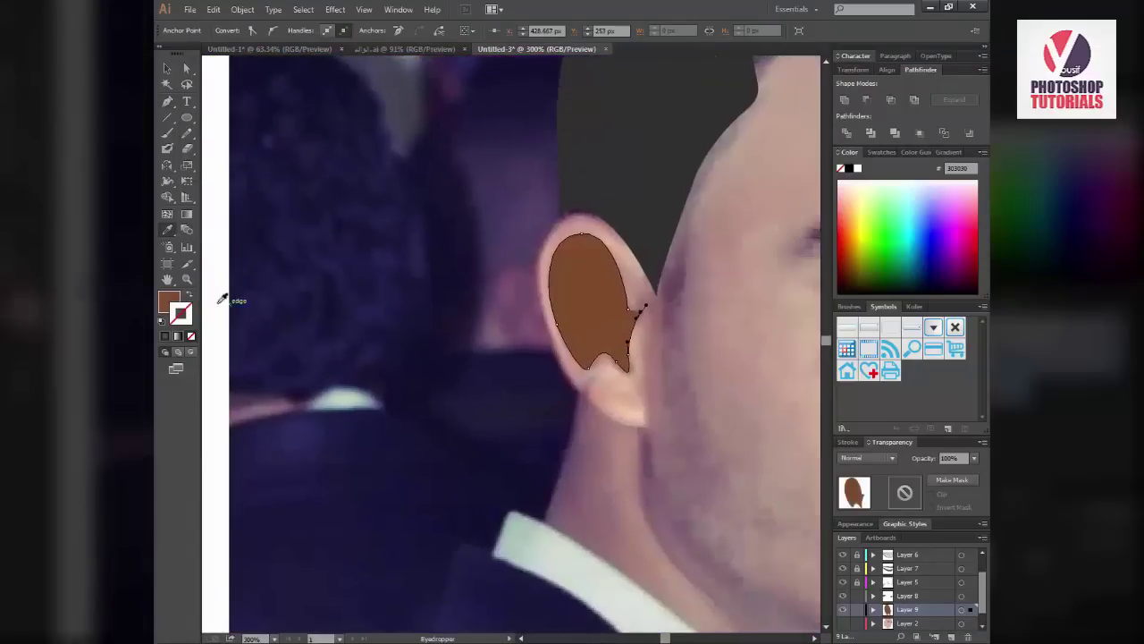
Turn the ear contour into an unfilled brown 2 pt stroke with a variable width profile and show Layer 2 again
{"action": "left_click", "coordinate": [191, 300]}
{"action": "key", "text": "v"}
{"action": "left_click", "coordinate": [609, 257]}
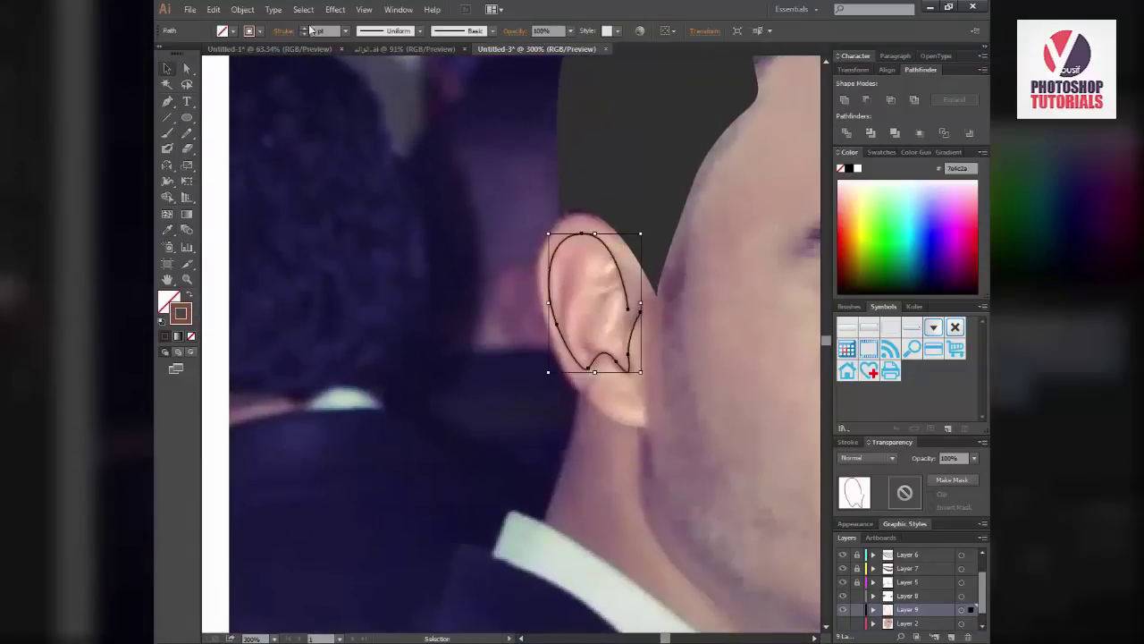
{"action": "left_click", "coordinate": [305, 27]}
{"action": "left_click", "coordinate": [421, 31]}
{"action": "left_click", "coordinate": [401, 95]}
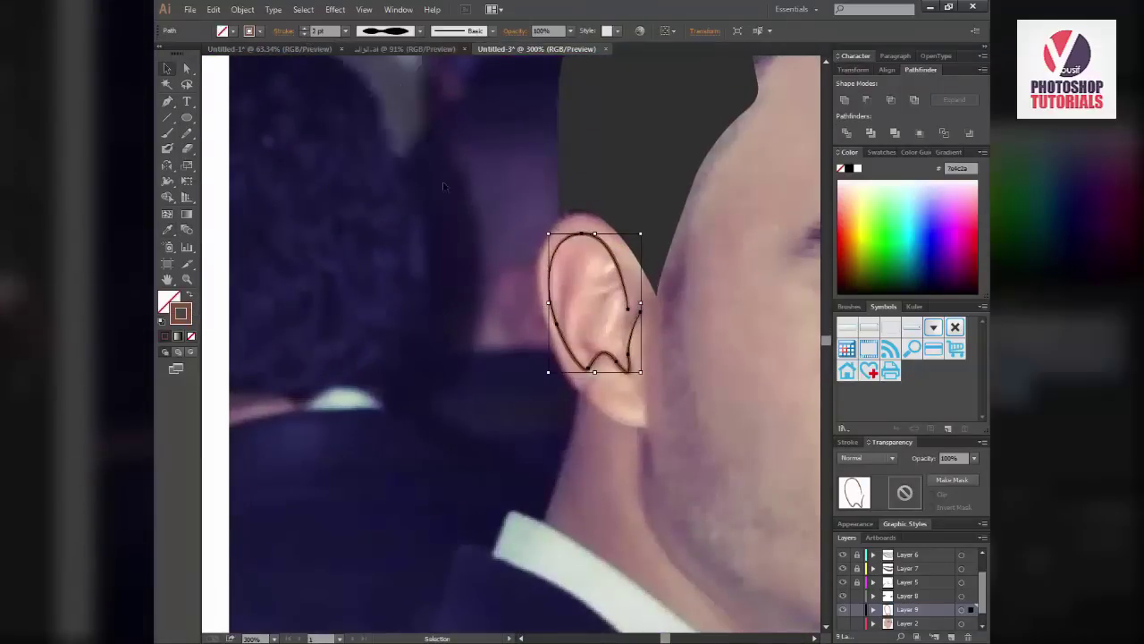
{"action": "left_click", "coordinate": [842, 623]}
{"action": "scroll", "coordinate": [408, 371], "scroll_direction": "right", "scroll_amount": 3}
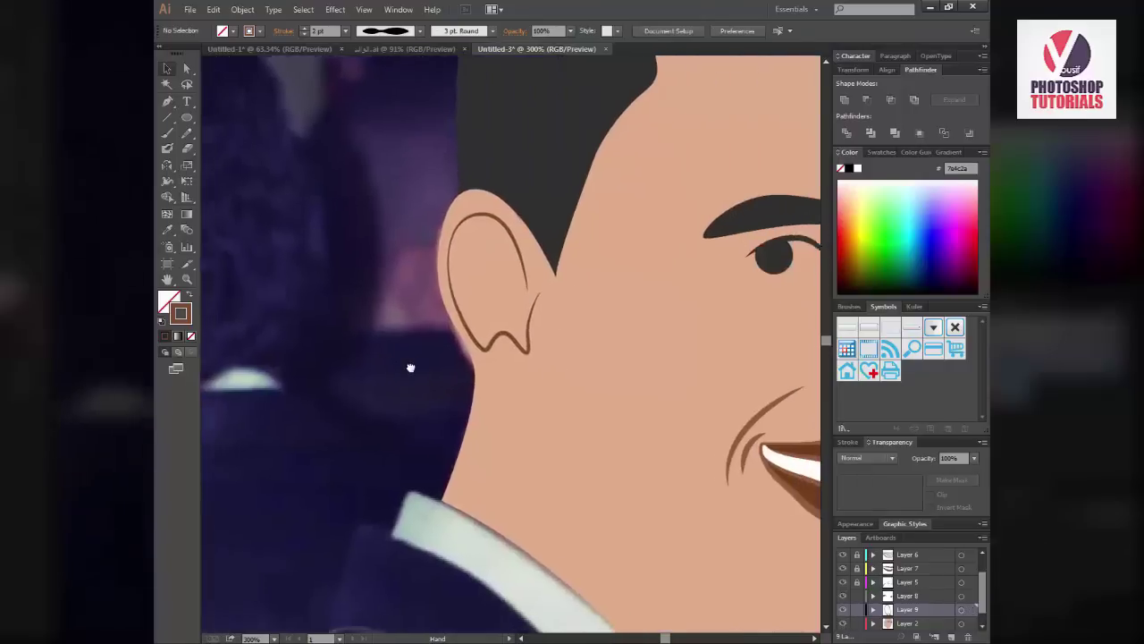
Try to fill the ear's inner contour with a flat brown skin tone from the colour palette instead of the outline
{"action": "left_click", "coordinate": [512, 350]}
{"action": "right_click", "coordinate": [465, 314]}
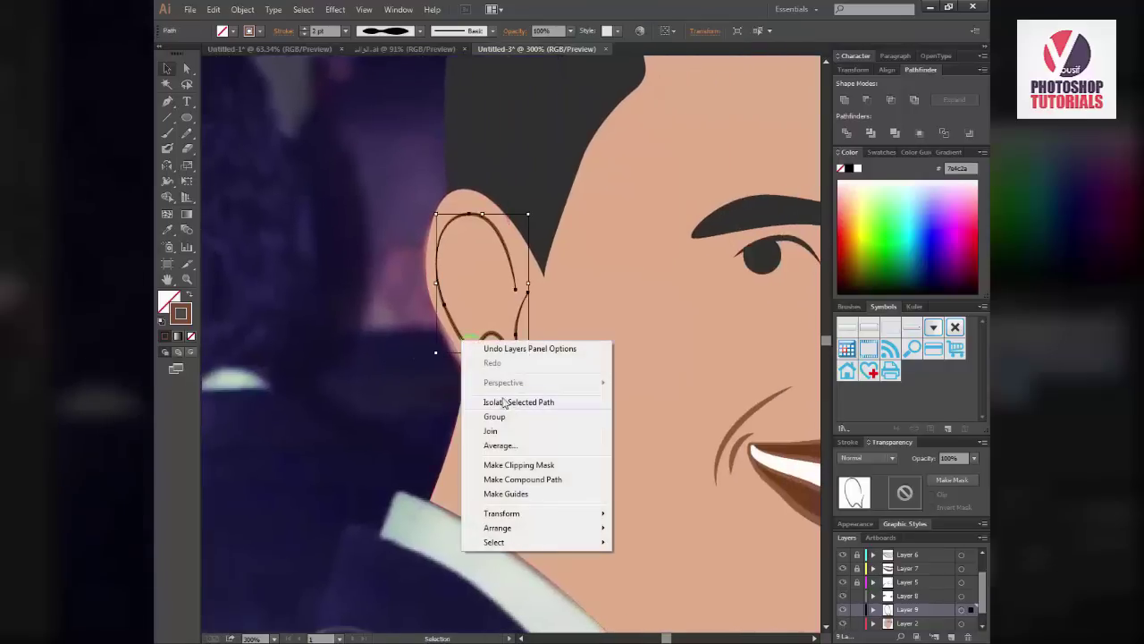
{"action": "left_click", "coordinate": [477, 329]}
{"action": "key", "text": "a"}
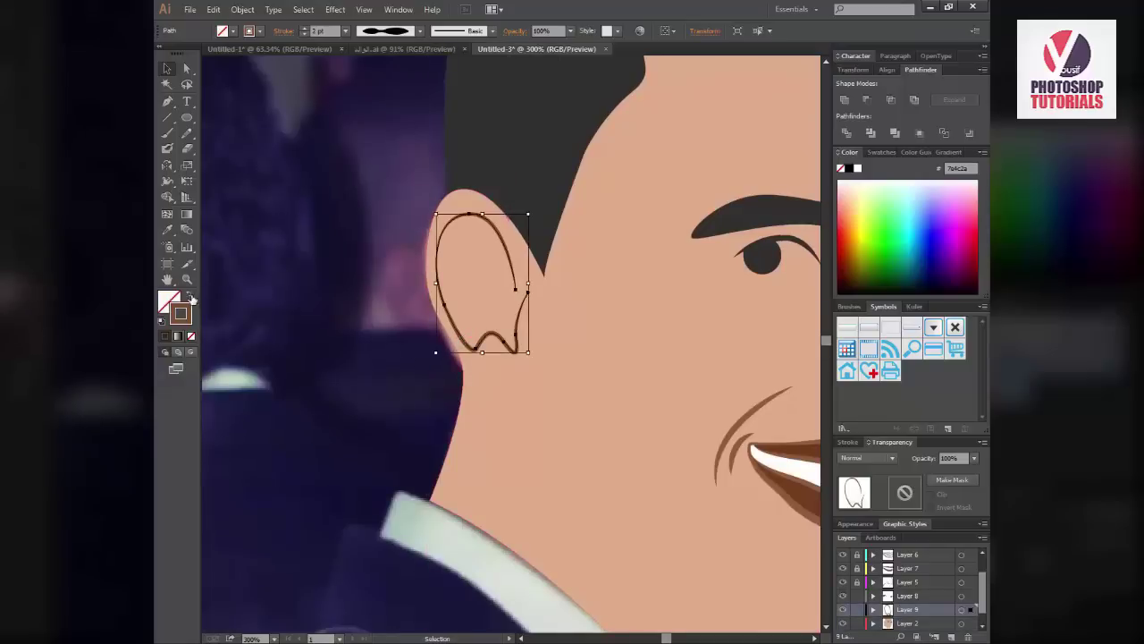
{"action": "key", "text": "i"}
{"action": "left_click", "coordinate": [524, 217]}
{"action": "scroll", "coordinate": [472, 215], "scroll_direction": "left", "scroll_amount": 5}
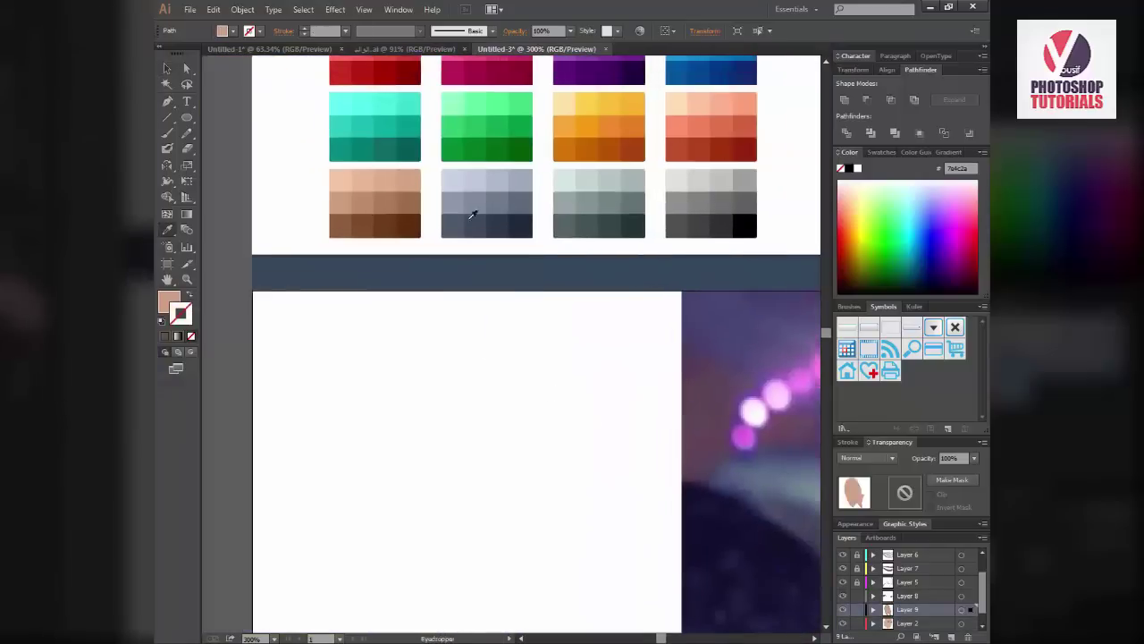
{"action": "scroll", "coordinate": [472, 215], "scroll_direction": "down", "scroll_amount": 3}
{"action": "scroll", "coordinate": [435, 224], "scroll_direction": "up", "scroll_amount": 3}
{"action": "left_click", "coordinate": [357, 147]}
{"action": "scroll", "coordinate": [402, 205], "scroll_direction": "down", "scroll_amount": 5}
{"action": "key", "text": "v"}
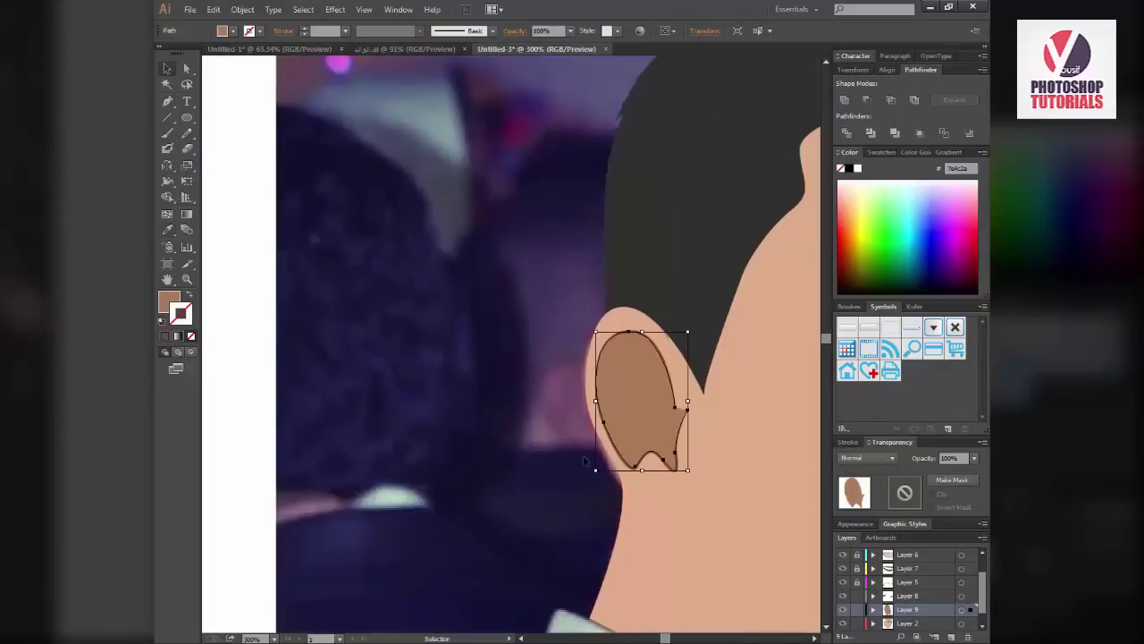
{"action": "left_click", "coordinate": [583, 461]}
{"action": "scroll", "coordinate": [462, 403], "scroll_direction": "right", "scroll_amount": 3}
{"action": "scroll", "coordinate": [529, 371], "scroll_direction": "down", "scroll_amount": 1}
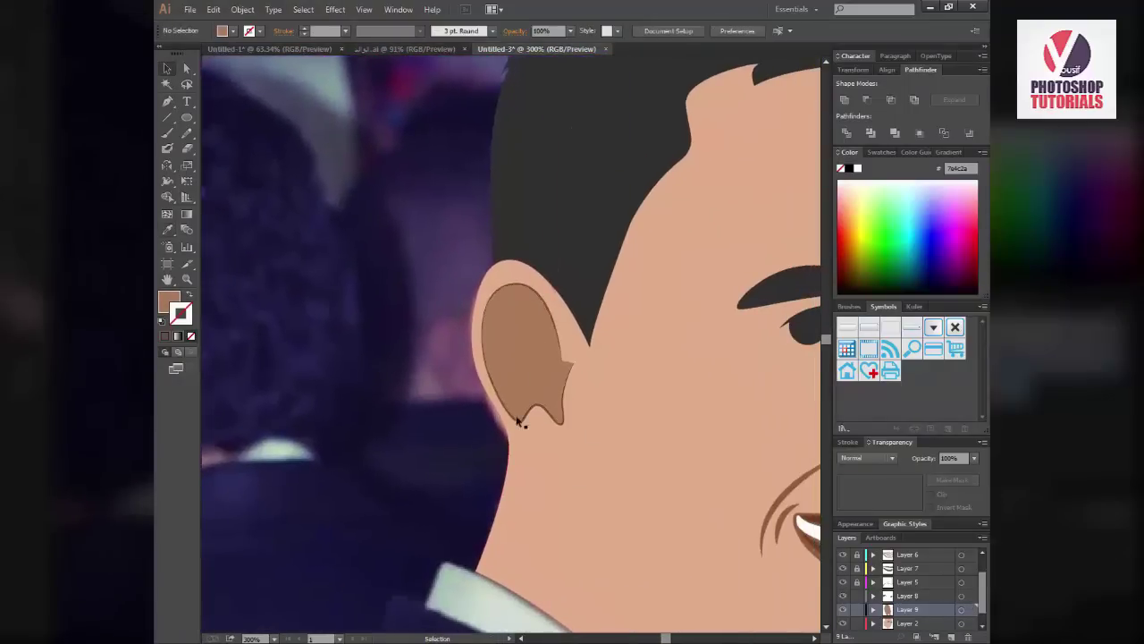
{"action": "left_click", "coordinate": [535, 385]}
{"action": "key", "text": "slash"}
Hide Layer 2 and trace the inner ear fold inside the contour on Layer 9 with the Pen tool
{"action": "left_click", "coordinate": [908, 623]}
{"action": "left_click", "coordinate": [842, 624]}
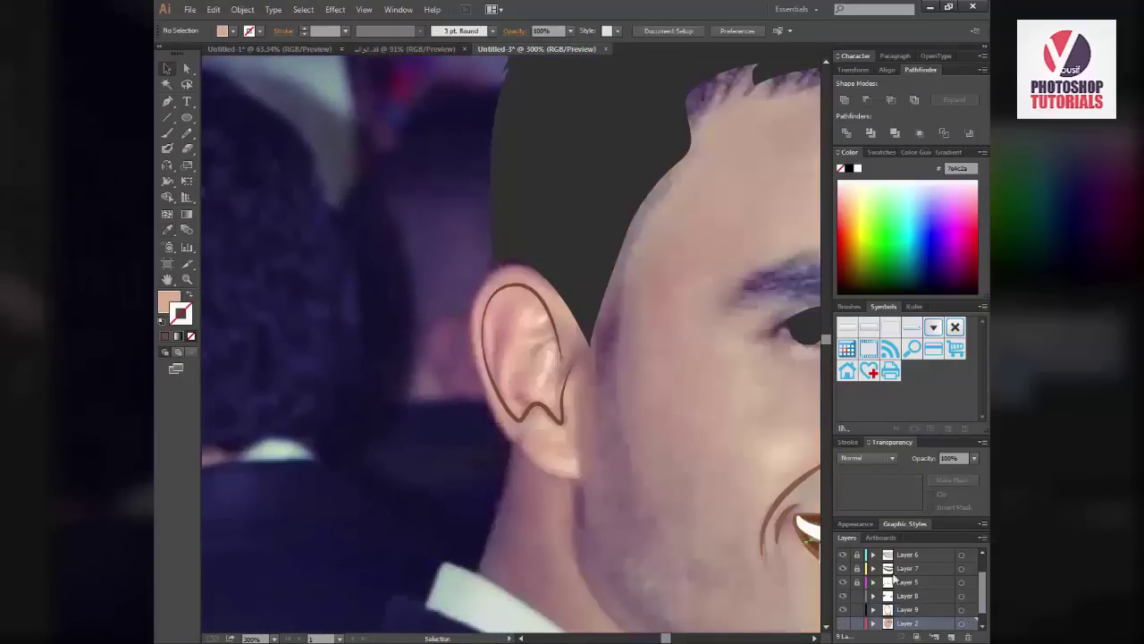
{"action": "left_click", "coordinate": [907, 609]}
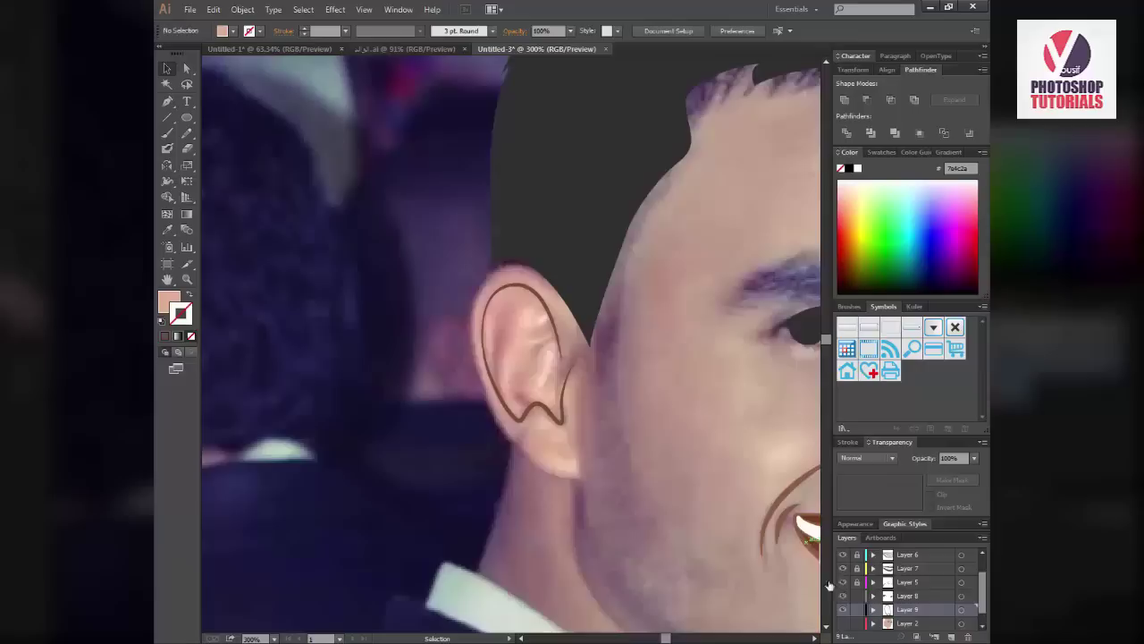
{"action": "left_click", "coordinate": [516, 350]}
{"action": "left_click", "coordinate": [516, 393]}
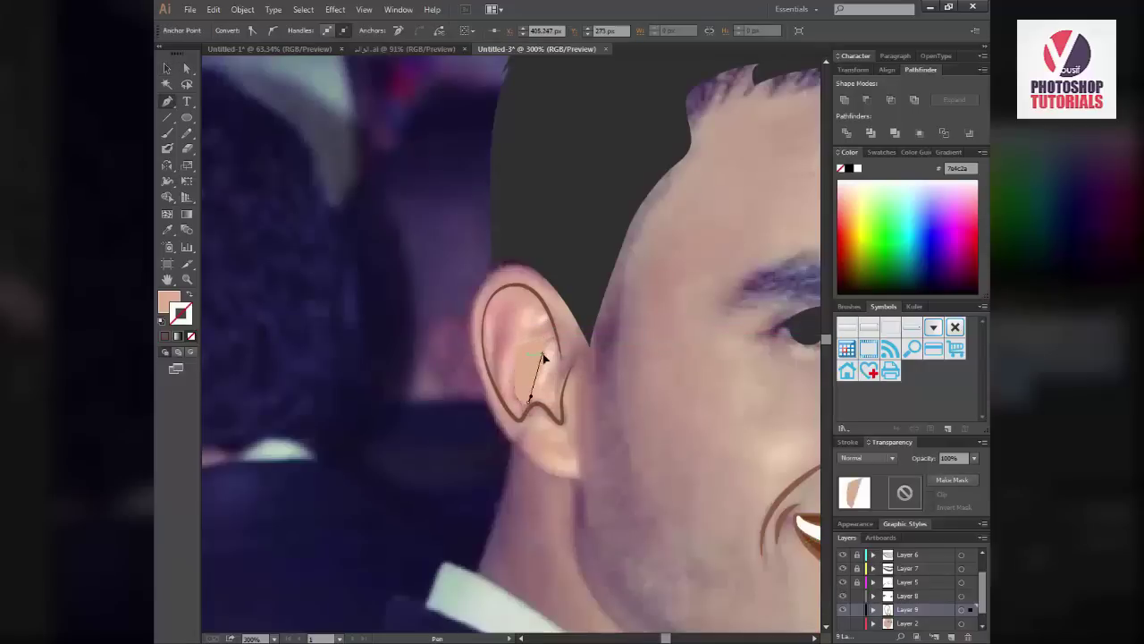
{"action": "left_click", "coordinate": [544, 356]}
{"action": "left_click", "coordinate": [556, 404]}
{"action": "left_click", "coordinate": [518, 347]}
Give the inner ear fold the ear contour's brown tapered stroke at 3 pt and show Layer 2 again
{"action": "key", "text": "i"}
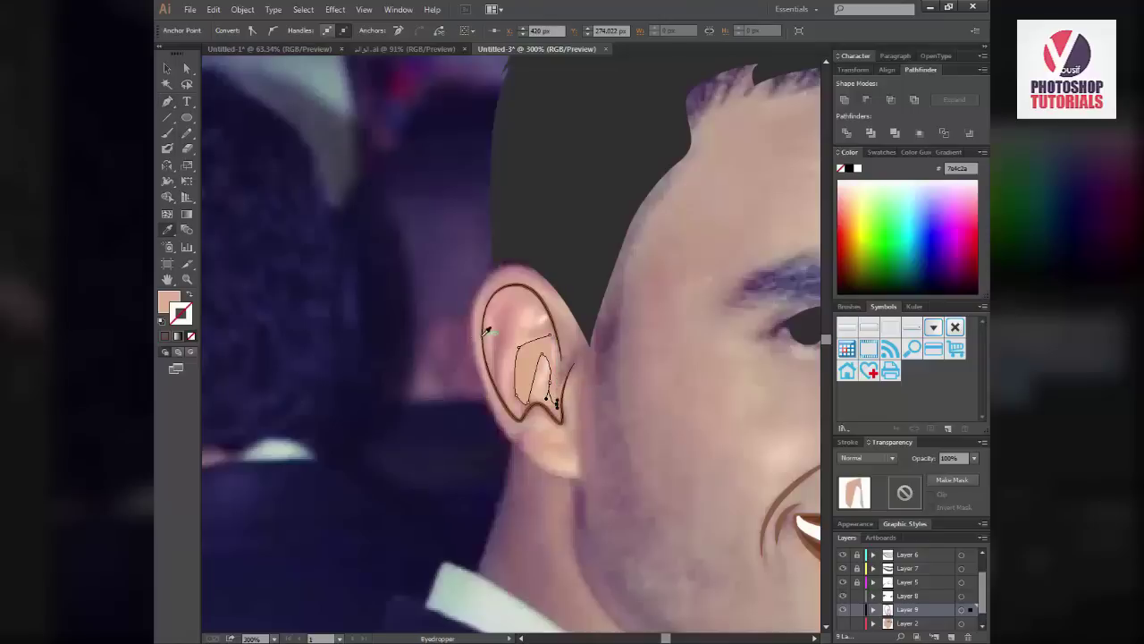
{"action": "left_click", "coordinate": [485, 331]}
{"action": "key", "text": "v"}
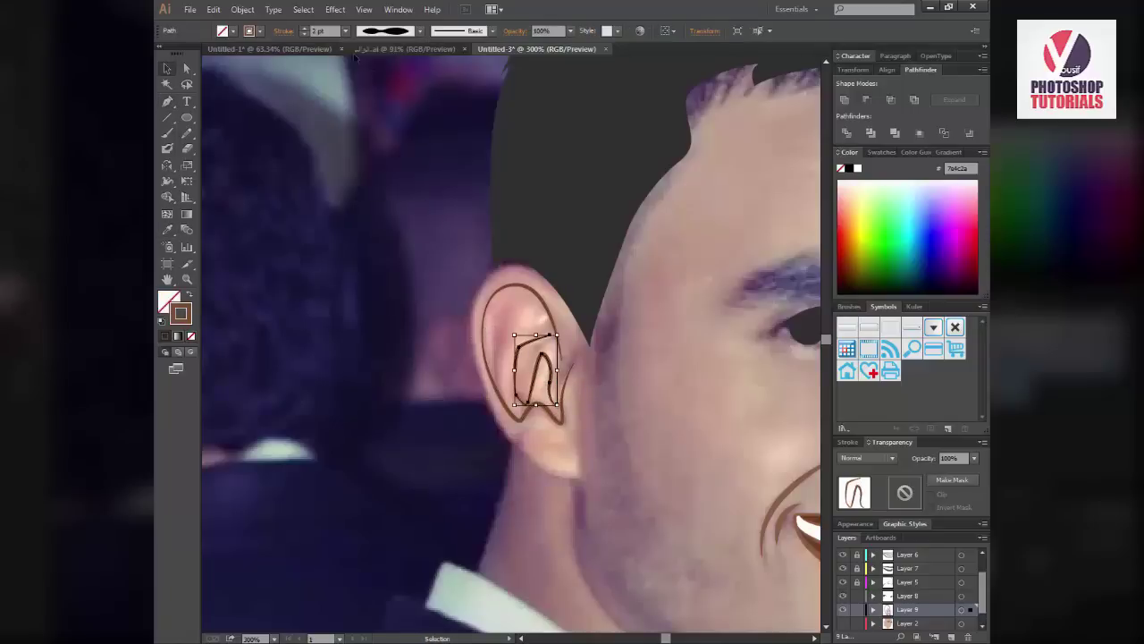
{"action": "left_click", "coordinate": [304, 27]}
{"action": "left_click", "coordinate": [677, 546]}
{"action": "left_click", "coordinate": [843, 624]}
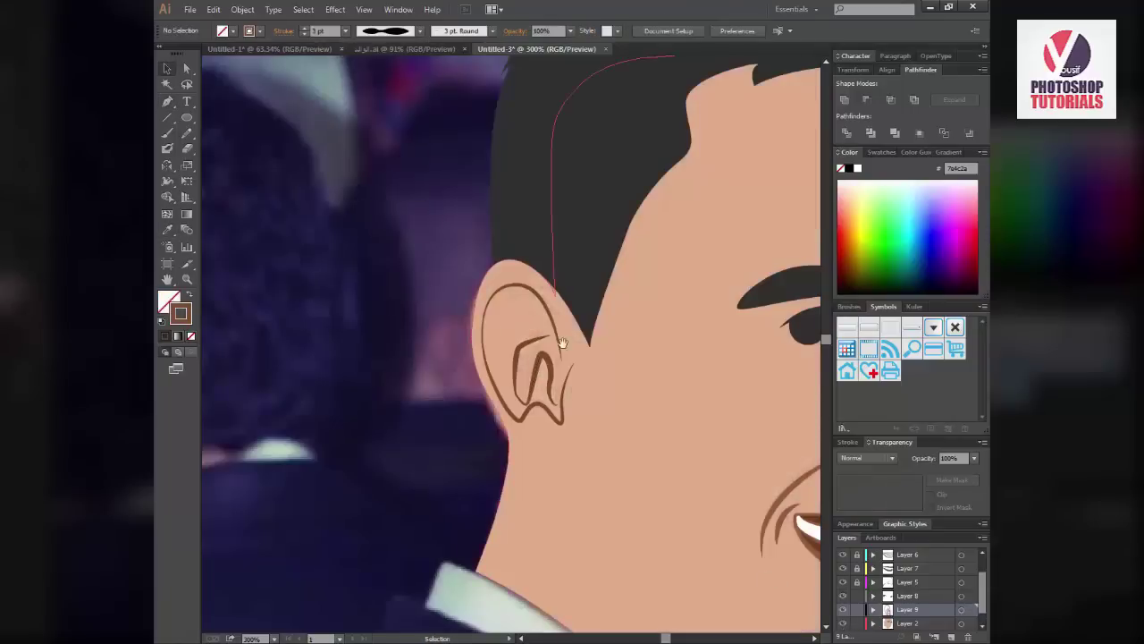
Unlock the lip layer (Layer 7) and refill the lower and upper lip shapes with the same flat brown
{"action": "left_click_drag", "start_coordinate": [438, 304], "coordinate": [212, 215]}
{"action": "key", "text": "z"}
{"action": "left_click", "coordinate": [478, 473], "text": "alt"}
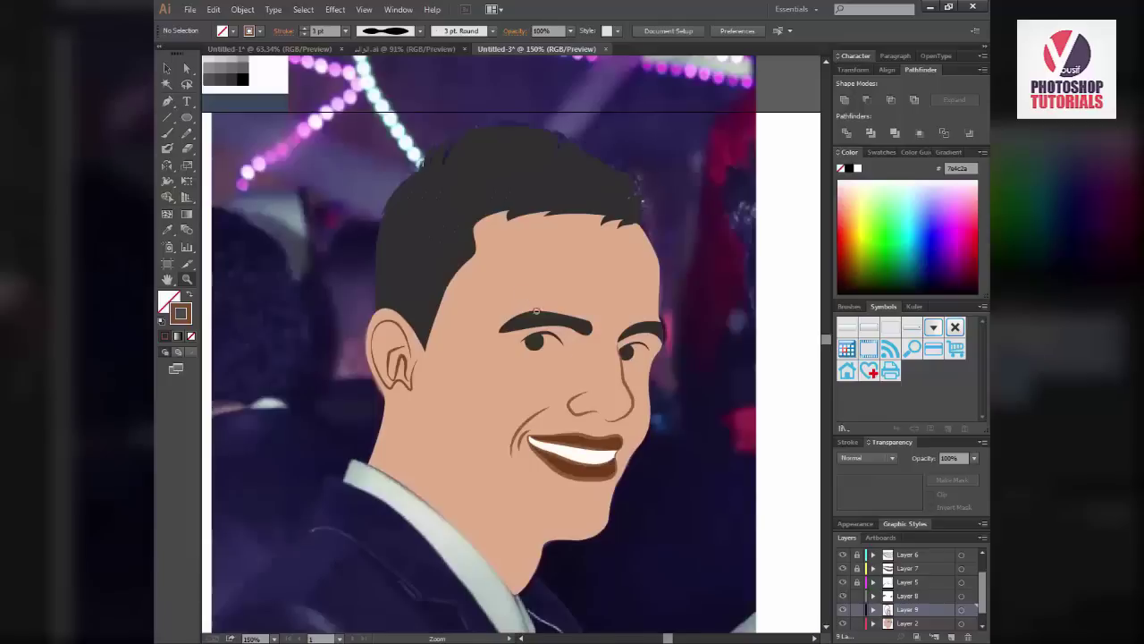
{"action": "left_click", "coordinate": [605, 474]}
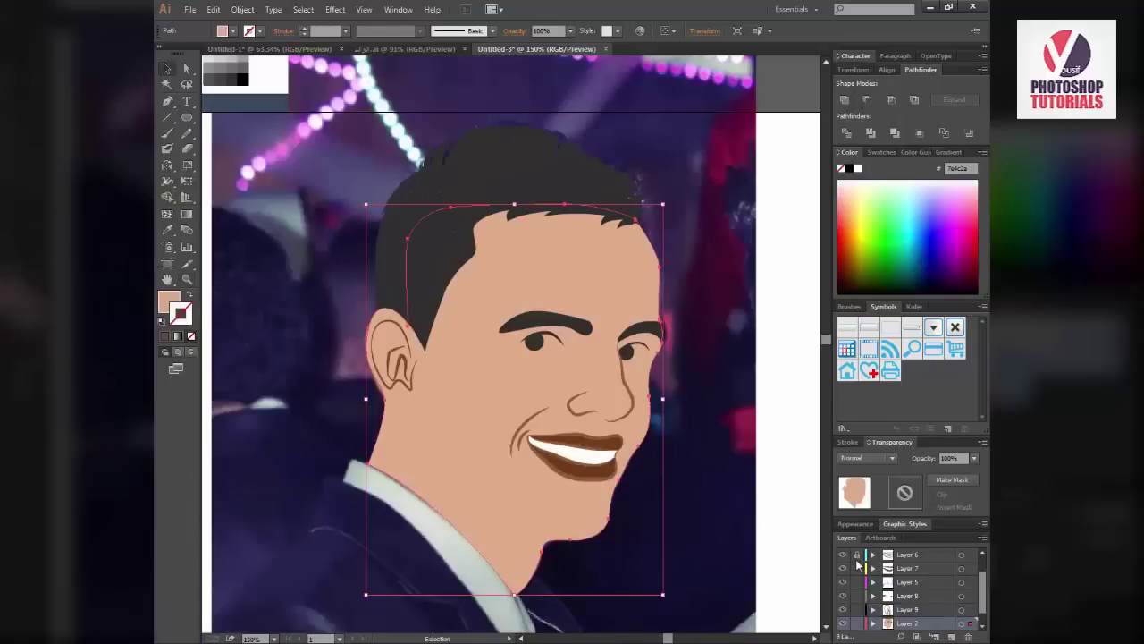
{"action": "left_click", "coordinate": [962, 568]}
{"action": "left_click_drag", "start_coordinate": [275, 322], "coordinate": [507, 327]}
{"action": "key", "text": "v"}
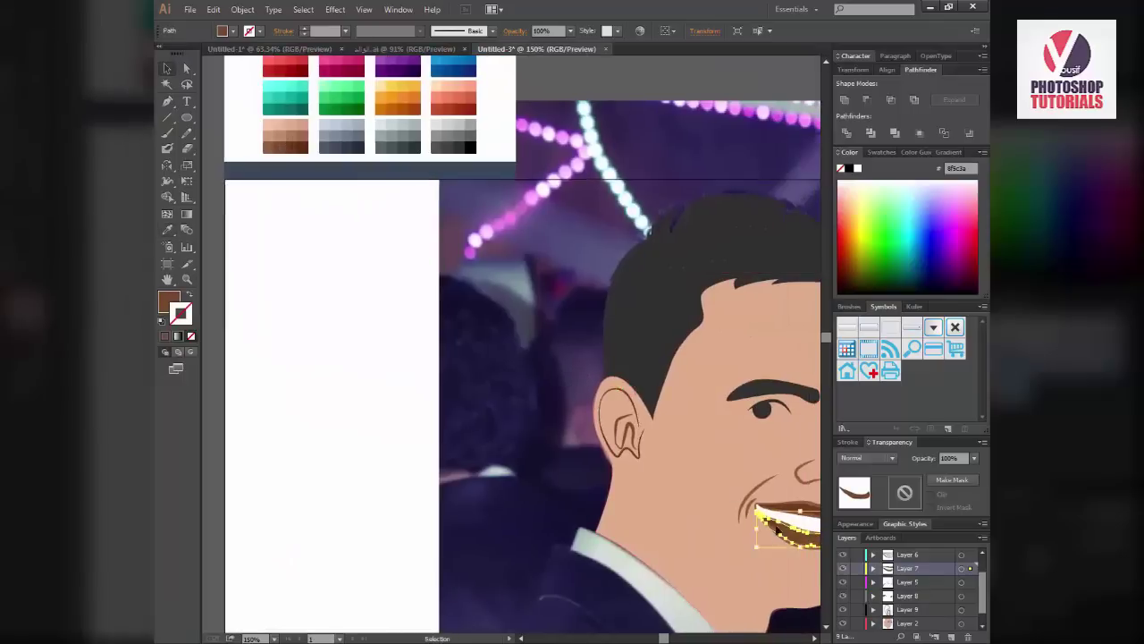
{"action": "left_click_drag", "start_coordinate": [803, 511], "coordinate": [796, 520]}
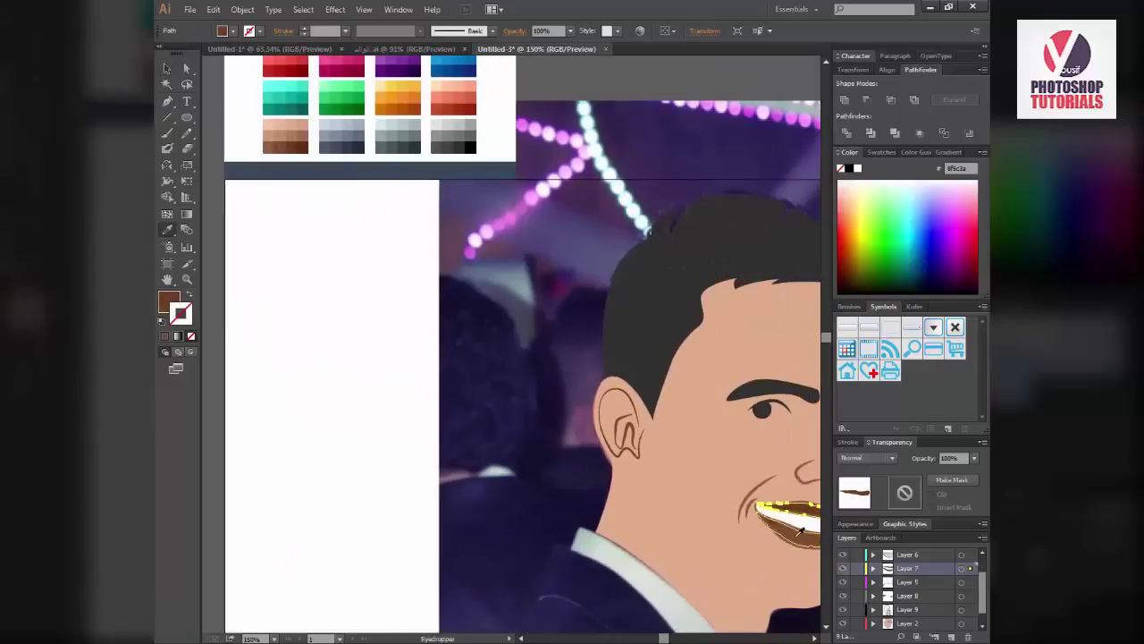
{"action": "key", "text": "v"}
Try to recolour the mouth outline on Layer 6 with a skin tone from the palette and undo it
{"action": "left_click", "coordinate": [663, 497]}
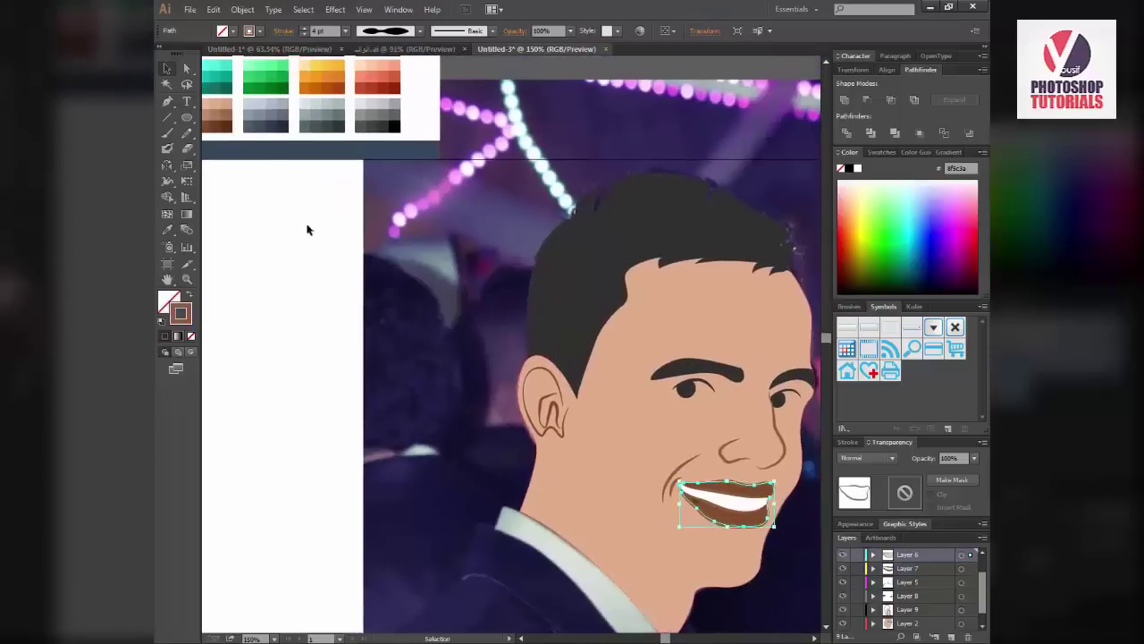
{"action": "key", "text": "i"}
{"action": "left_click", "coordinate": [228, 104]}
{"action": "key", "text": "ctrl+z"}
{"action": "left_click", "coordinate": [228, 104]}
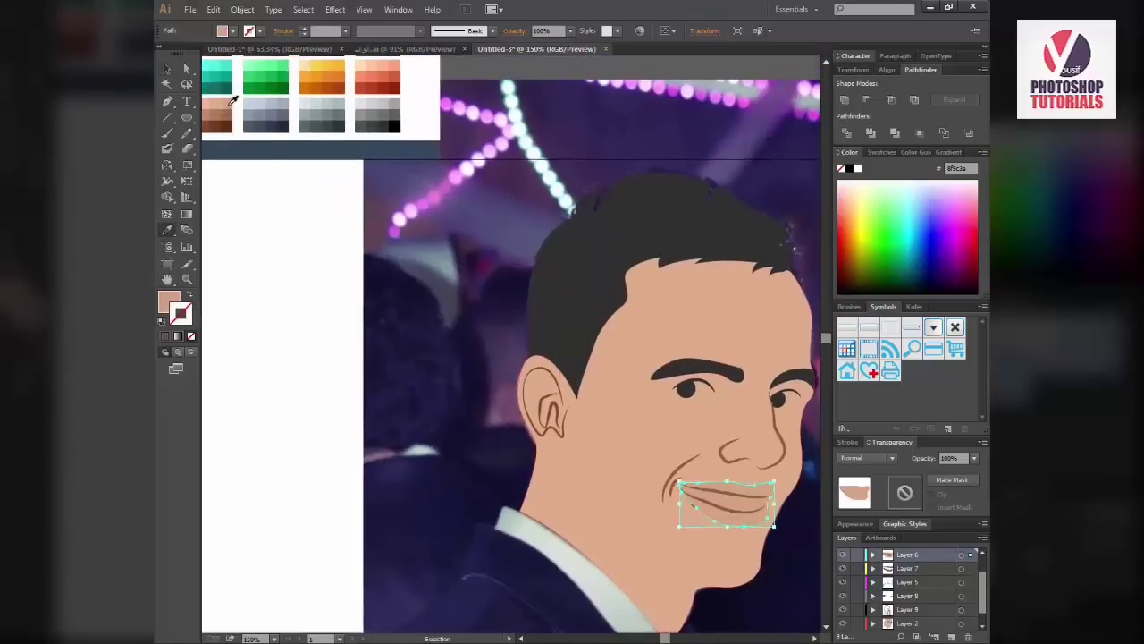
{"action": "key", "text": "ctrl+z"}
{"action": "key", "text": "v"}
{"action": "key", "text": "ctrl+equal"}
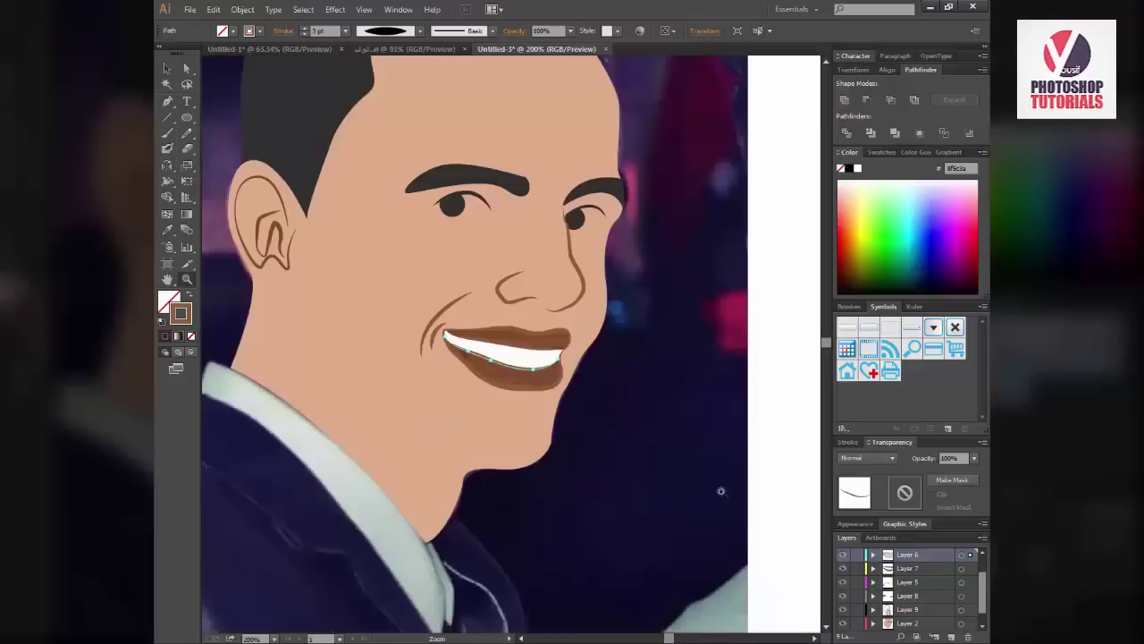
{"action": "left_click", "coordinate": [720, 485]}
{"action": "left_click_drag", "start_coordinate": [588, 397], "coordinate": [728, 533]}
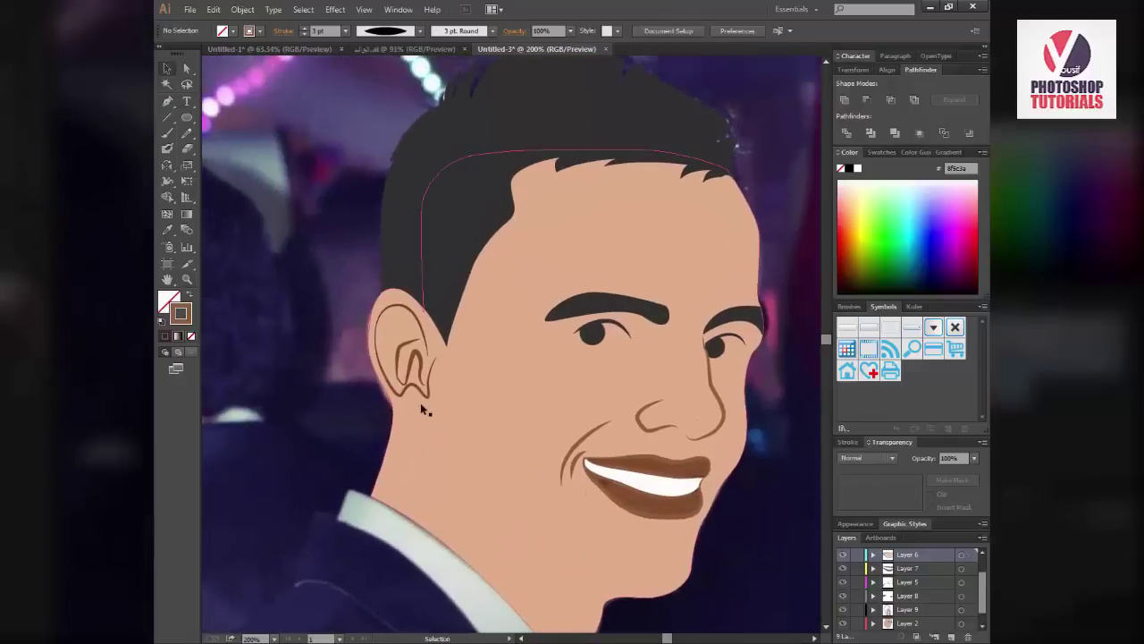
Hide Layer 2 and trace the earlobe edge and the jawline down to the chin on Layer 9 with the Pen tool
{"action": "key", "text": "z"}
{"action": "left_click", "coordinate": [382, 404]}
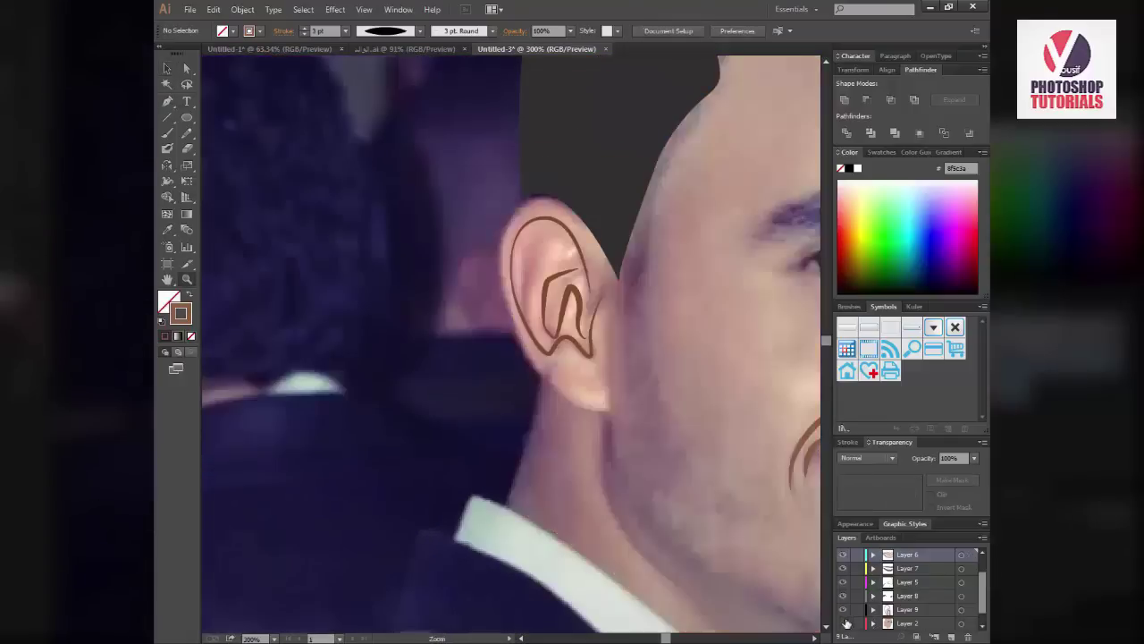
{"action": "left_click", "coordinate": [842, 622]}
{"action": "left_click_drag", "start_coordinate": [541, 386], "coordinate": [567, 402]}
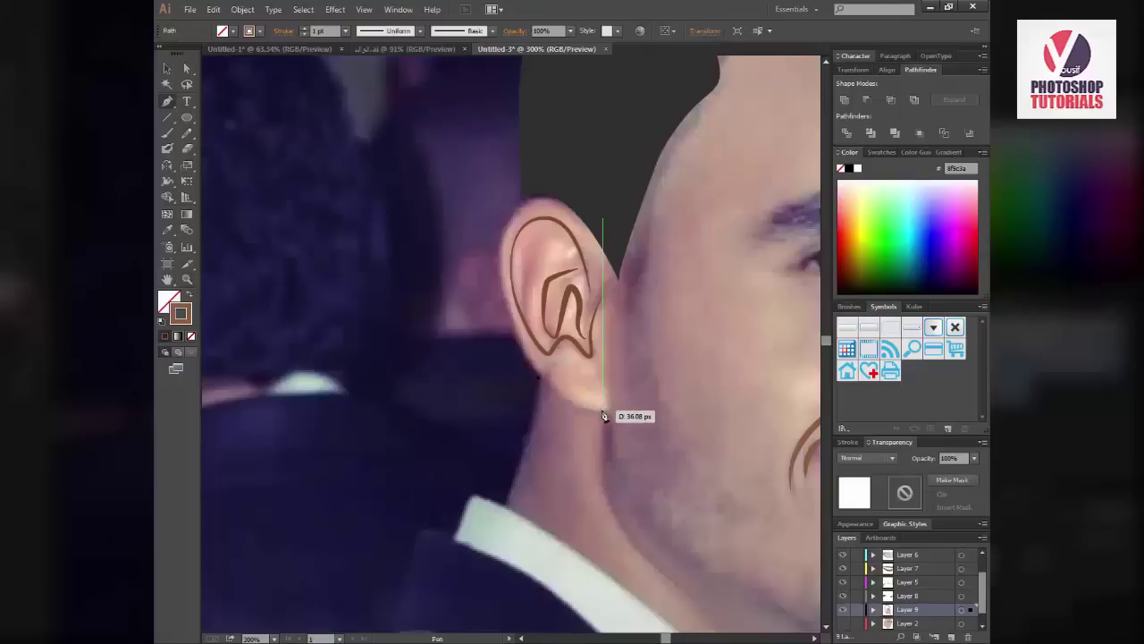
{"action": "key", "text": "i"}
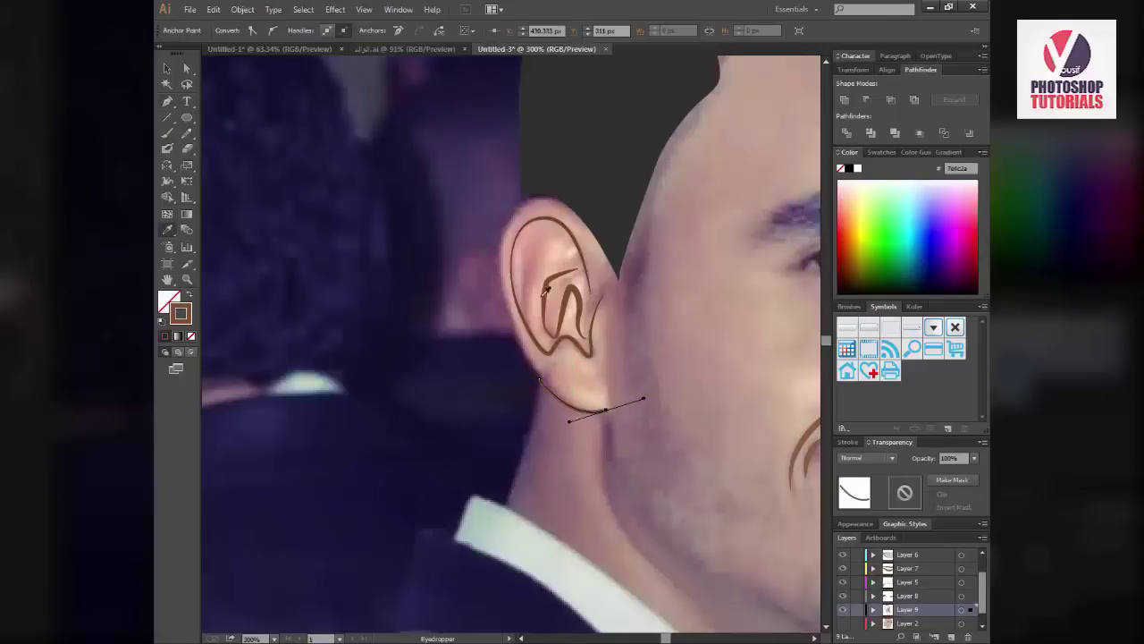
{"action": "key", "text": "p"}
{"action": "left_click_drag", "start_coordinate": [631, 419], "coordinate": [518, 277]}
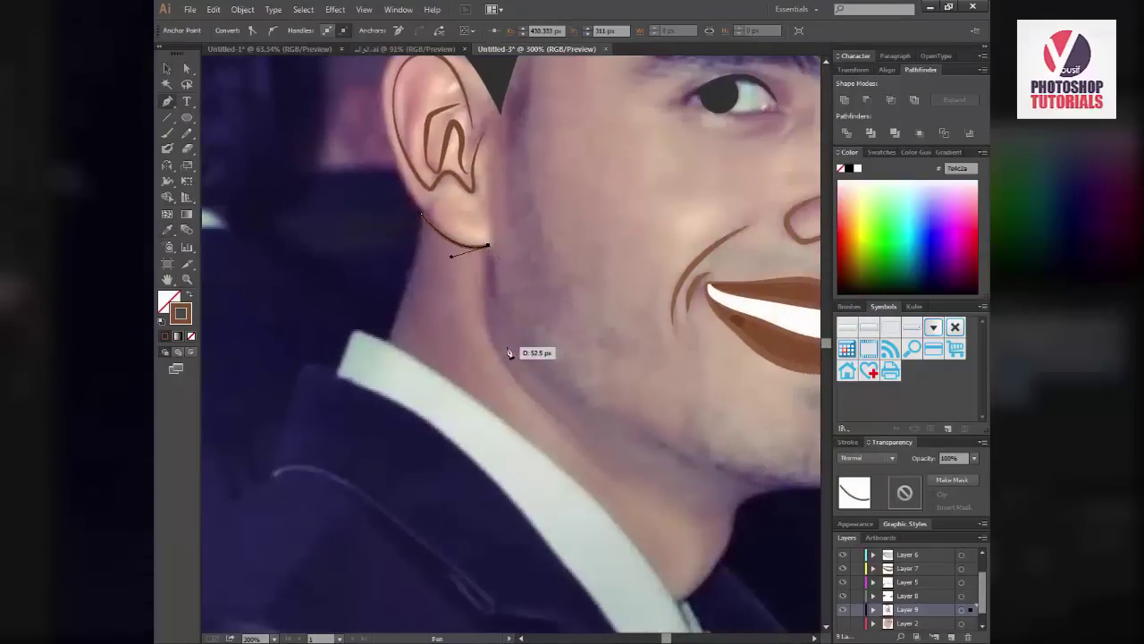
{"action": "left_click_drag", "start_coordinate": [552, 378], "coordinate": [392, 280]}
{"action": "left_click_drag", "start_coordinate": [624, 387], "coordinate": [684, 388]}
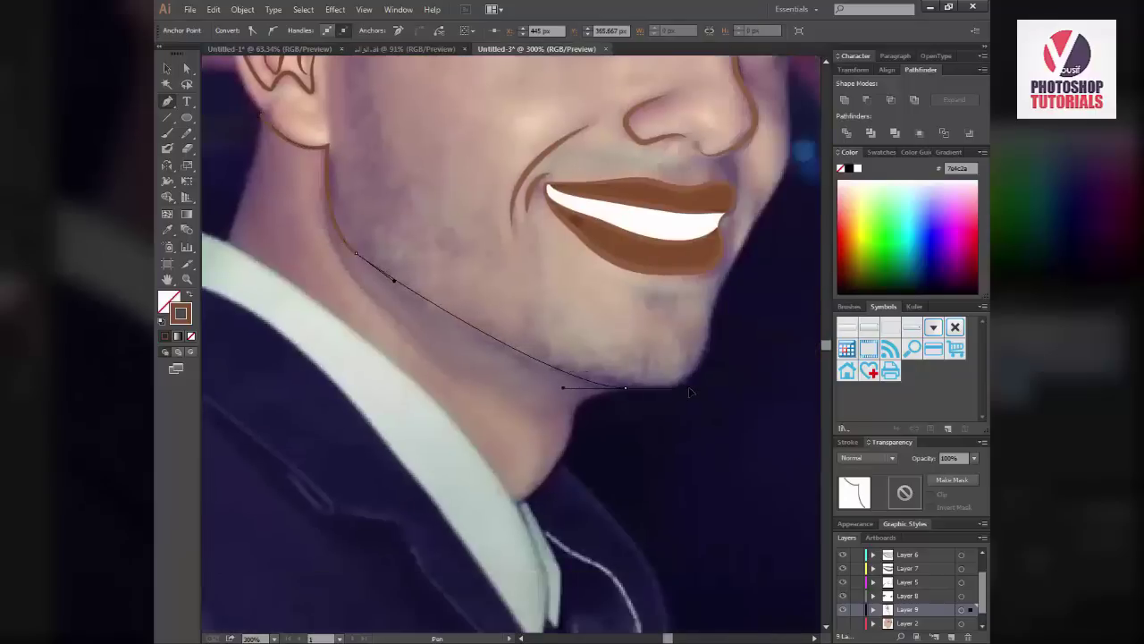
Apply Width Profile 2 and a 3 pt stroke to the jawline and show Layer 2 again
{"action": "key", "text": "v"}
{"action": "left_click", "coordinate": [420, 31]}
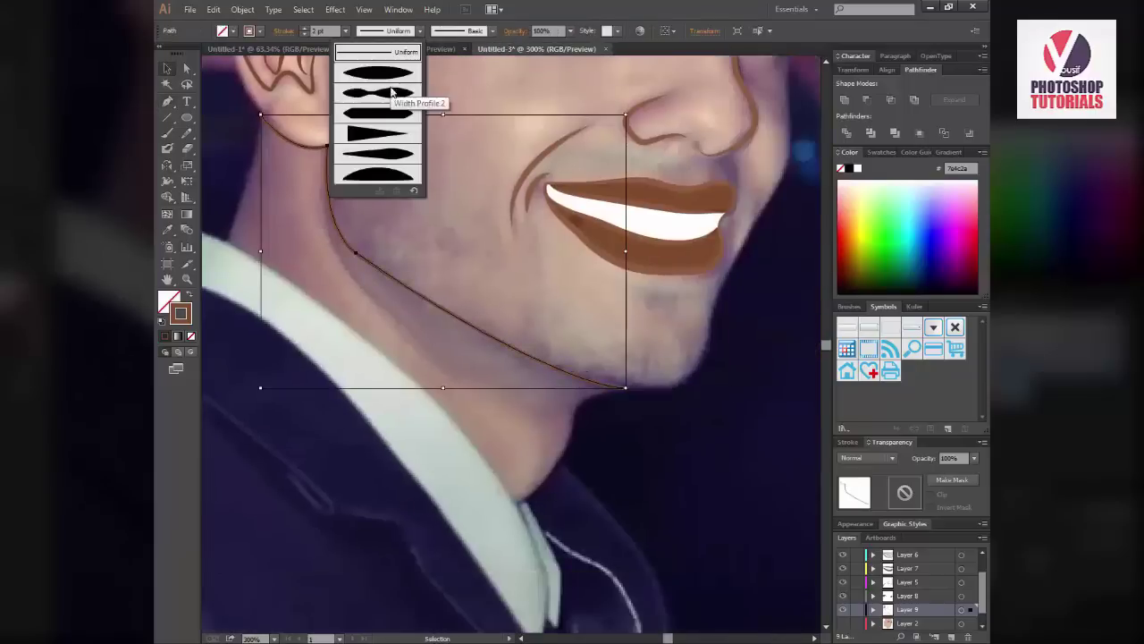
{"action": "left_click", "coordinate": [384, 63]}
{"action": "left_click", "coordinate": [305, 29]}
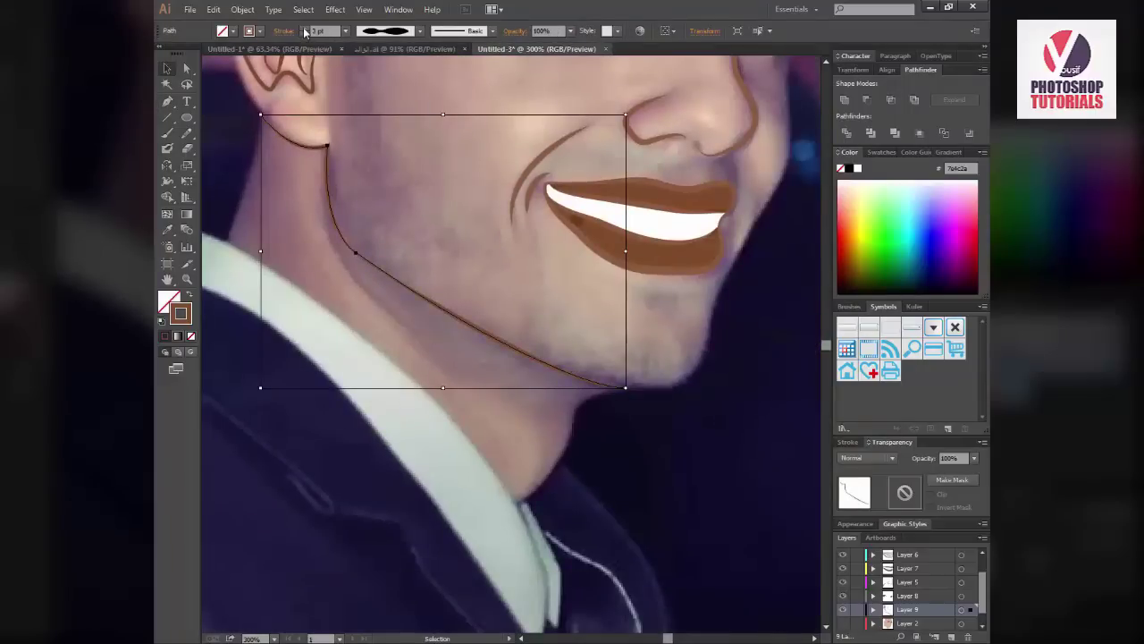
{"action": "left_click", "coordinate": [843, 624]}
Recolour the small dark patch near the mouth corner of the lower lip to match the lip's brown
{"action": "scroll", "coordinate": [514, 340], "scroll_direction": "down", "scroll_amount": 2}
{"action": "scroll", "coordinate": [439, 434], "scroll_direction": "up", "scroll_amount": 4}
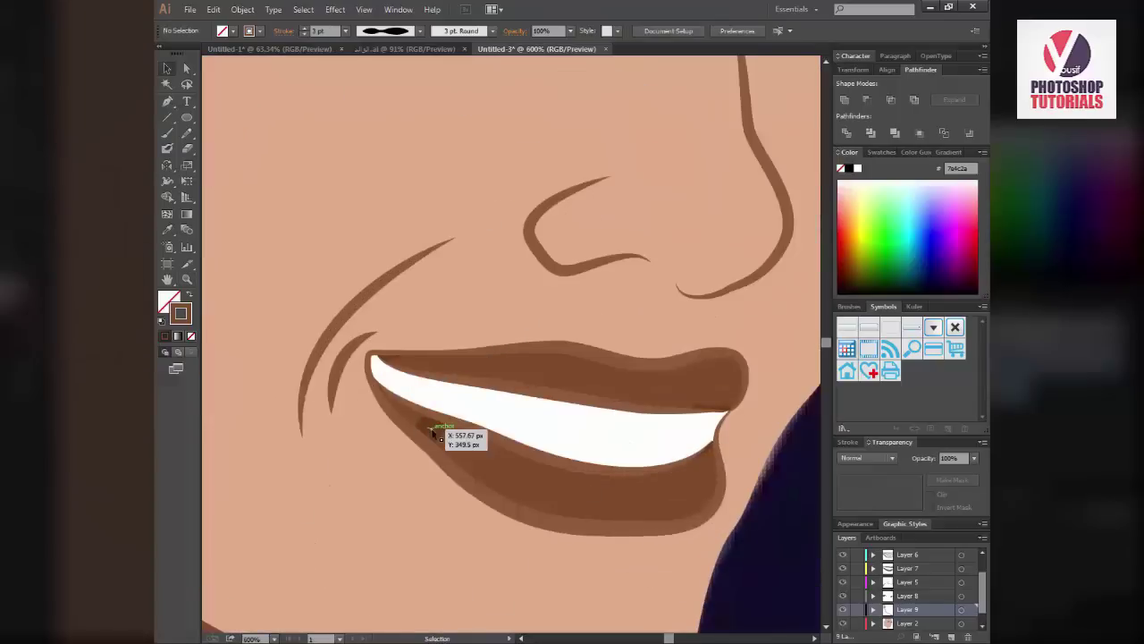
{"action": "left_click", "coordinate": [434, 434]}
{"action": "key", "text": "i"}
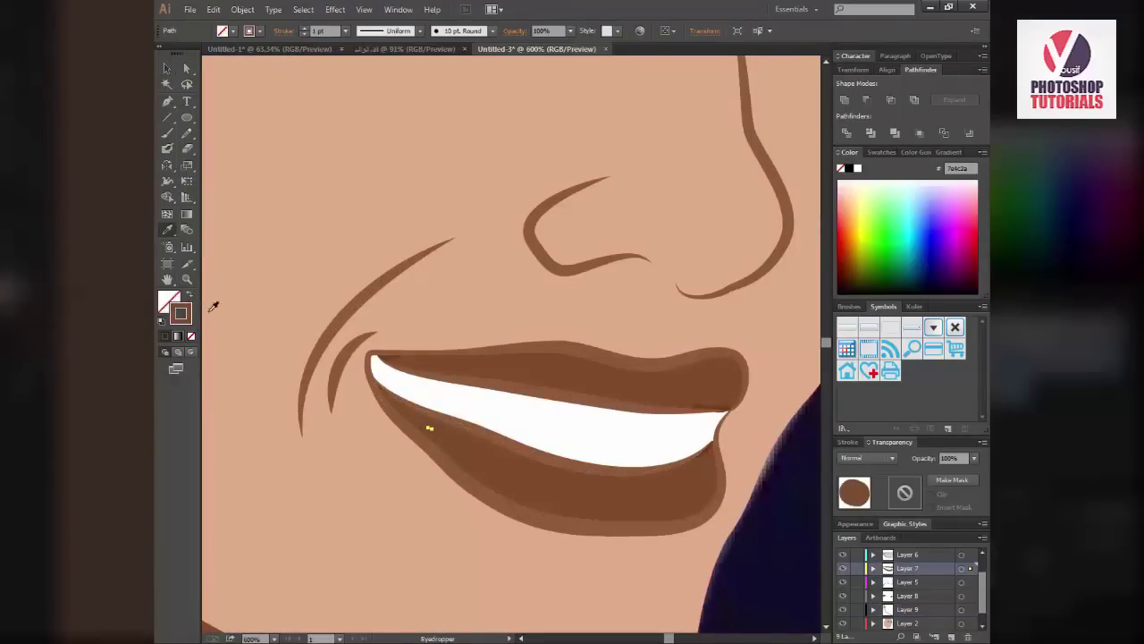
{"action": "key", "text": "v"}
{"action": "key", "text": "ctrl+shift+a"}
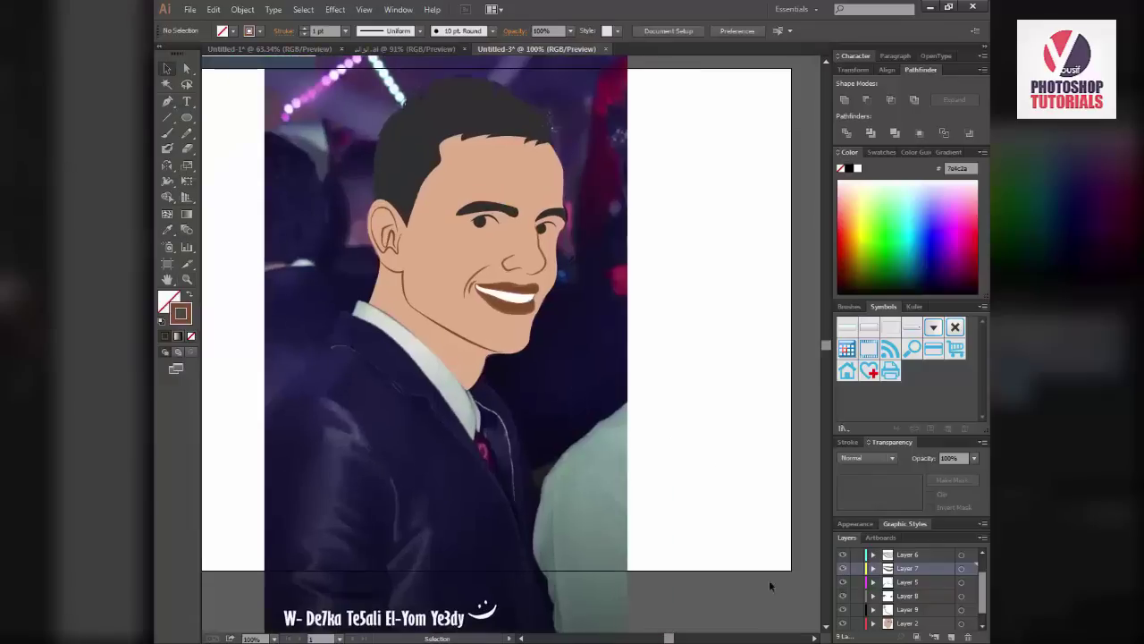
Select the reference photo on Layer 1 and move it out from behind the artwork to the right of the face
{"action": "scroll", "coordinate": [908, 590], "scroll_direction": "down", "scroll_amount": 1}
{"action": "left_click", "coordinate": [961, 623]}
{"action": "left_click_drag", "start_coordinate": [729, 504], "coordinate": [675, 509]}
{"action": "key", "text": "ctrl+shift+a"}
{"action": "key", "text": "ctrl+equal"}
{"action": "key", "text": "ctrl+equal"}
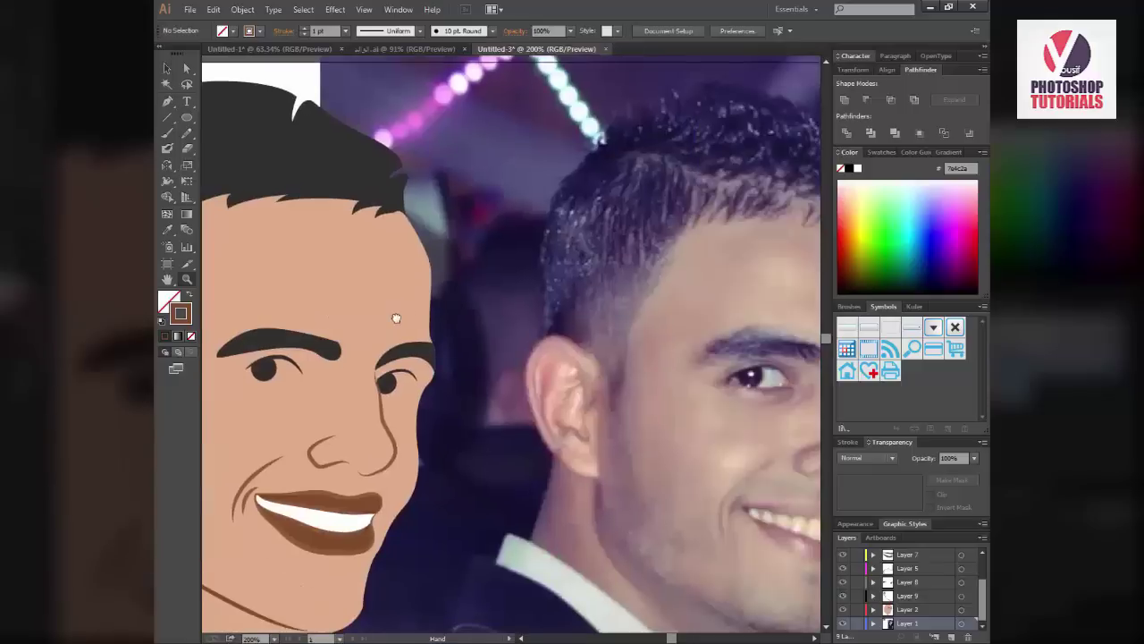
{"action": "left_click_drag", "start_coordinate": [396, 318], "coordinate": [574, 242]}
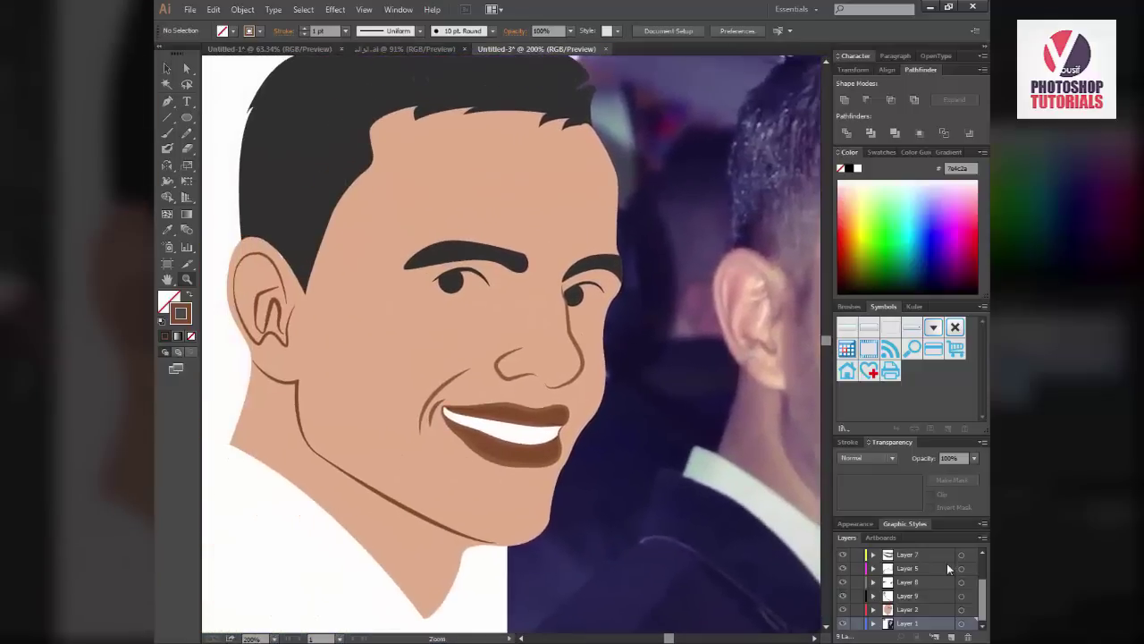
Lock Layer 1 with the photo, select the face artwork from the other unlocked layers and group it
{"action": "left_click", "coordinate": [929, 557]}
{"action": "left_click", "coordinate": [929, 616], "text": "shift"}
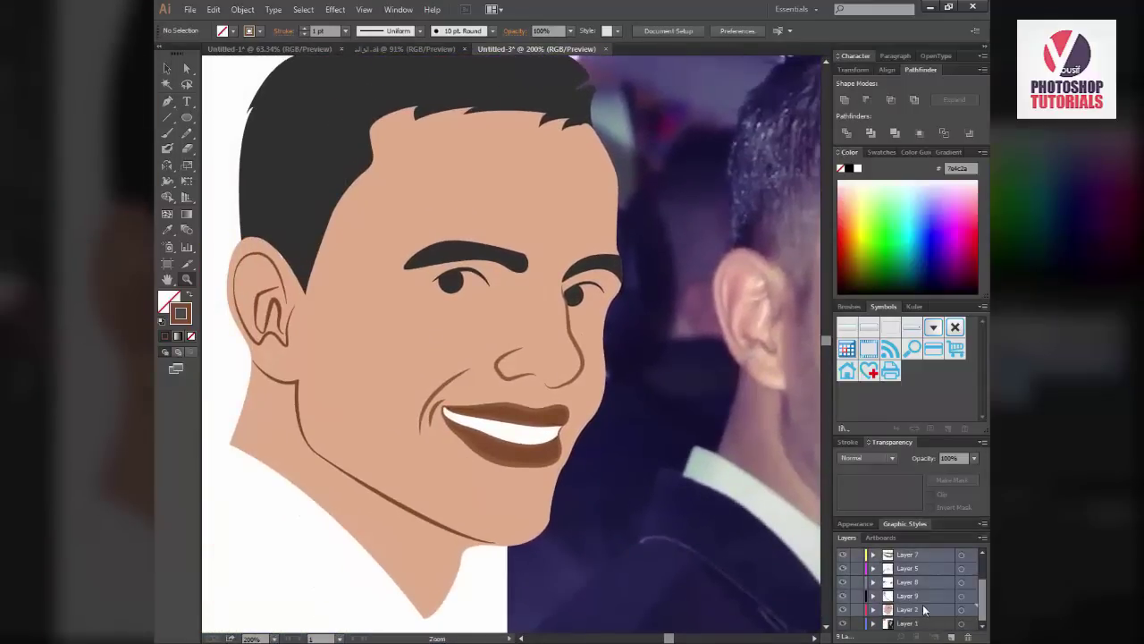
{"action": "key", "text": "ctrl+minus"}
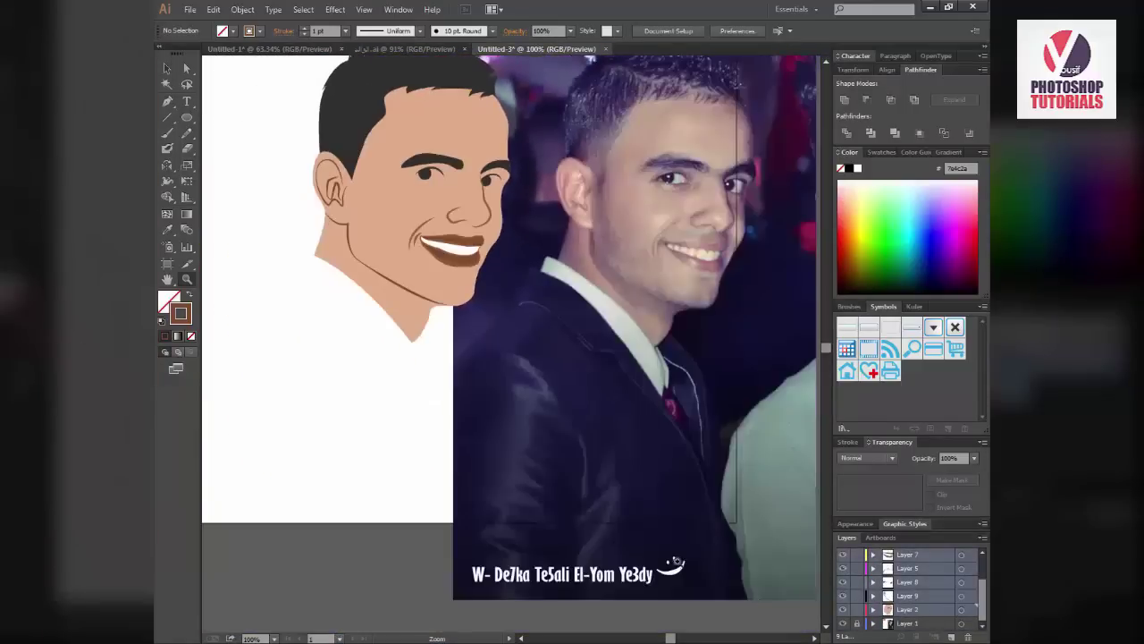
{"action": "key", "text": "v"}
{"action": "left_click_drag", "start_coordinate": [391, 135], "coordinate": [642, 492]}
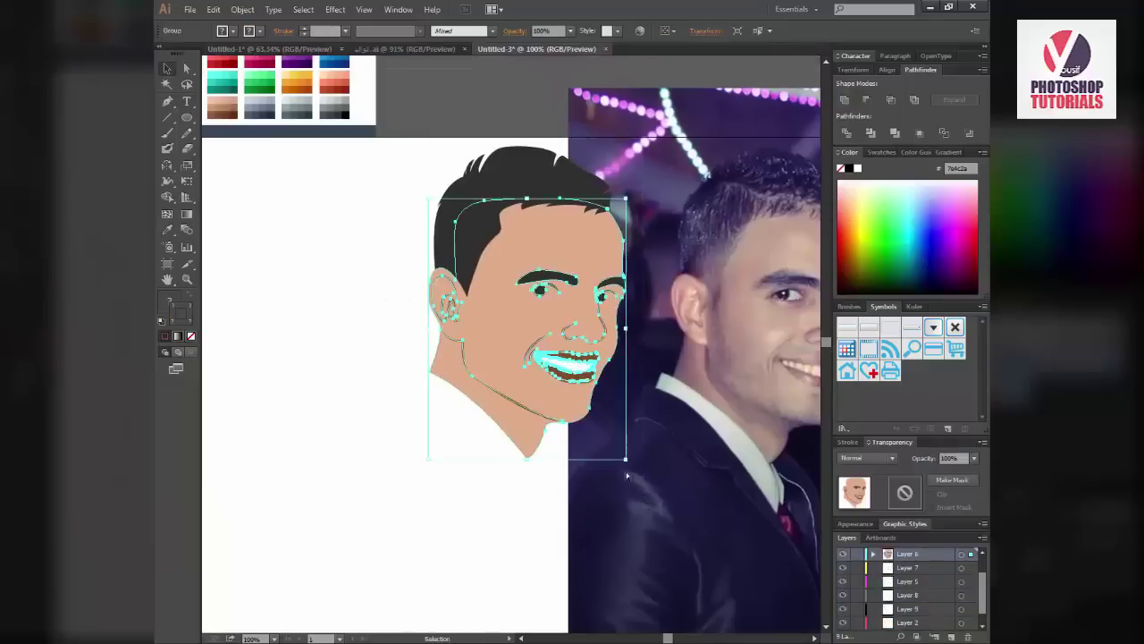
{"action": "key", "text": "b"}
{"action": "key", "text": "ctrl+plus"}
{"action": "scroll", "coordinate": [493, 438], "scroll_direction": "left", "scroll_amount": 3}
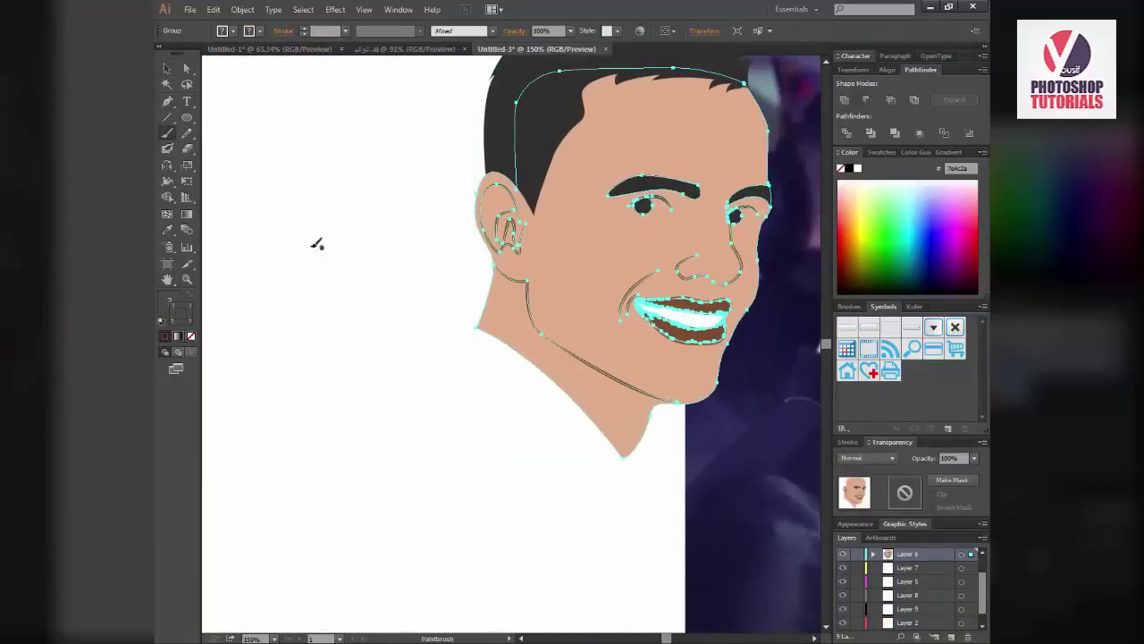
Handwrite an Arabic tip about grouping with the Paintbrush on the blank area beside the face, and delete it
{"action": "mouse_move", "coordinate": [356, 249]}
{"action": "left_mouse_down"}
{"action": "mouse_move", "coordinate": [369, 336]}
{"action": "mouse_move", "coordinate": [555, 333]}
{"action": "left_mouse_up"}
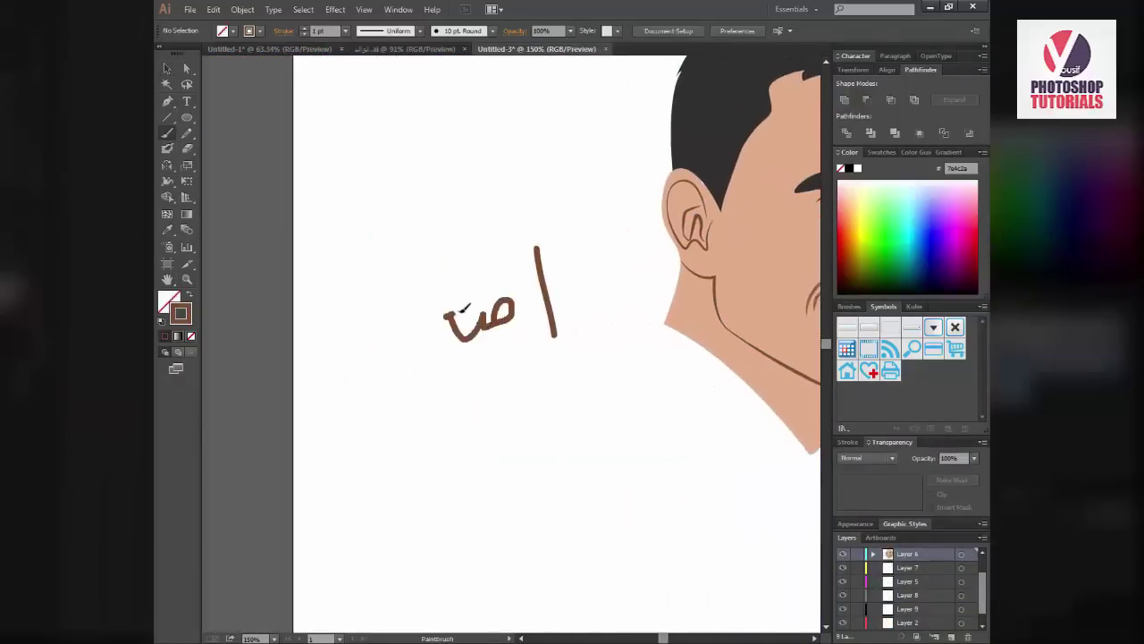
{"action": "left_click_drag", "start_coordinate": [415, 328], "coordinate": [399, 343]}
{"action": "left_click_drag", "start_coordinate": [397, 259], "coordinate": [404, 293]}
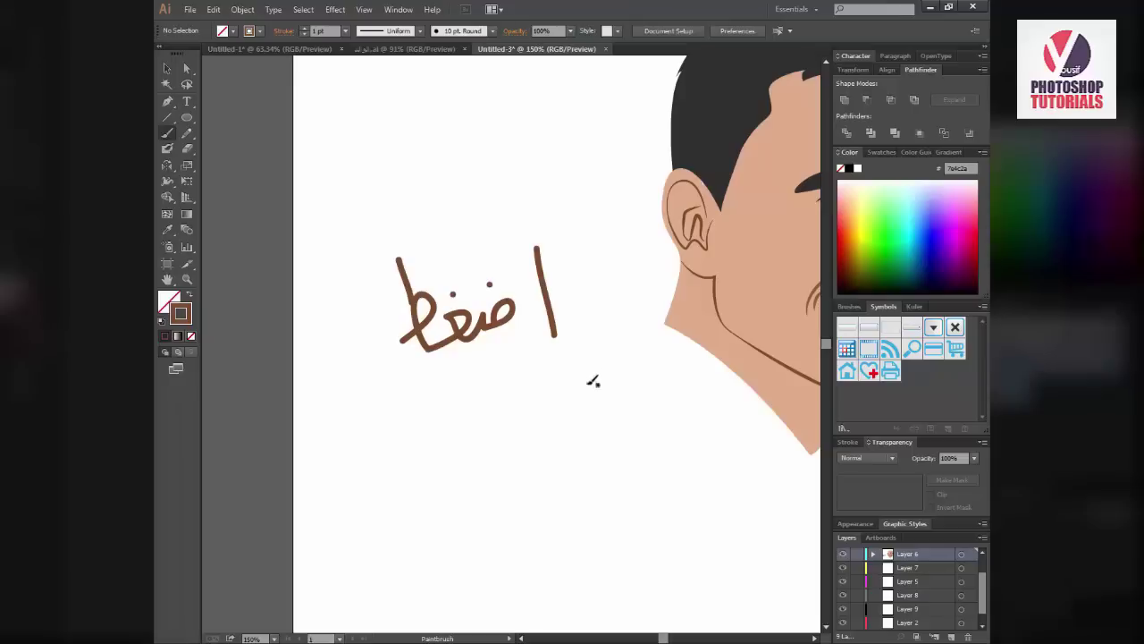
{"action": "left_click_drag", "start_coordinate": [485, 425], "coordinate": [481, 422]}
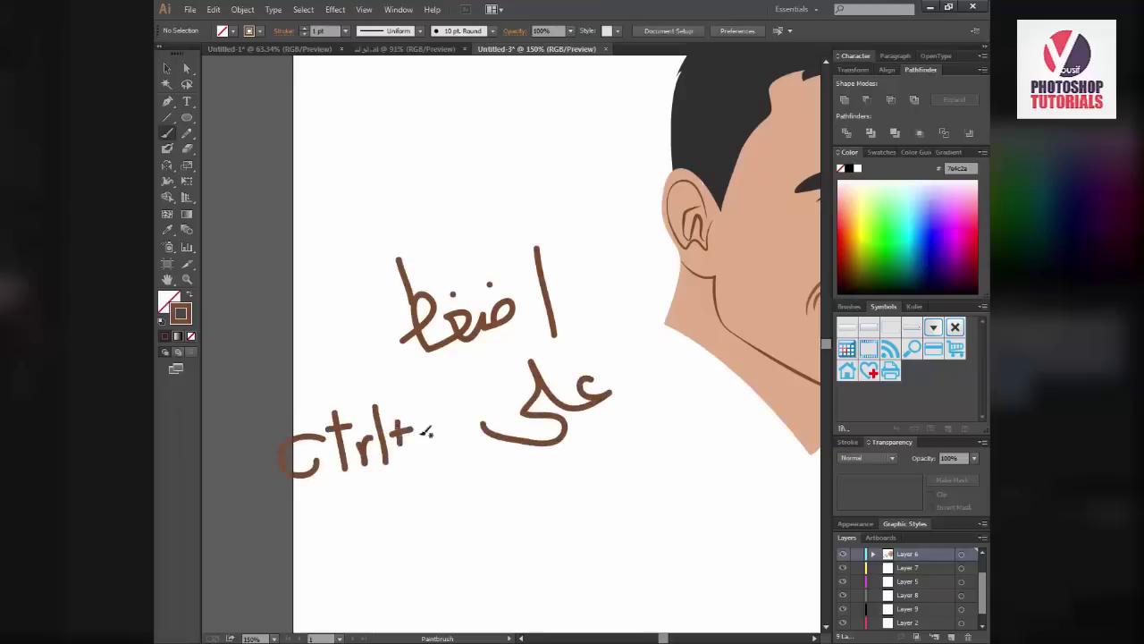
{"action": "left_click_drag", "start_coordinate": [444, 430], "coordinate": [445, 447]}
{"action": "left_click_drag", "start_coordinate": [549, 524], "coordinate": [523, 447]}
{"action": "left_click_drag", "start_coordinate": [529, 399], "coordinate": [452, 434]}
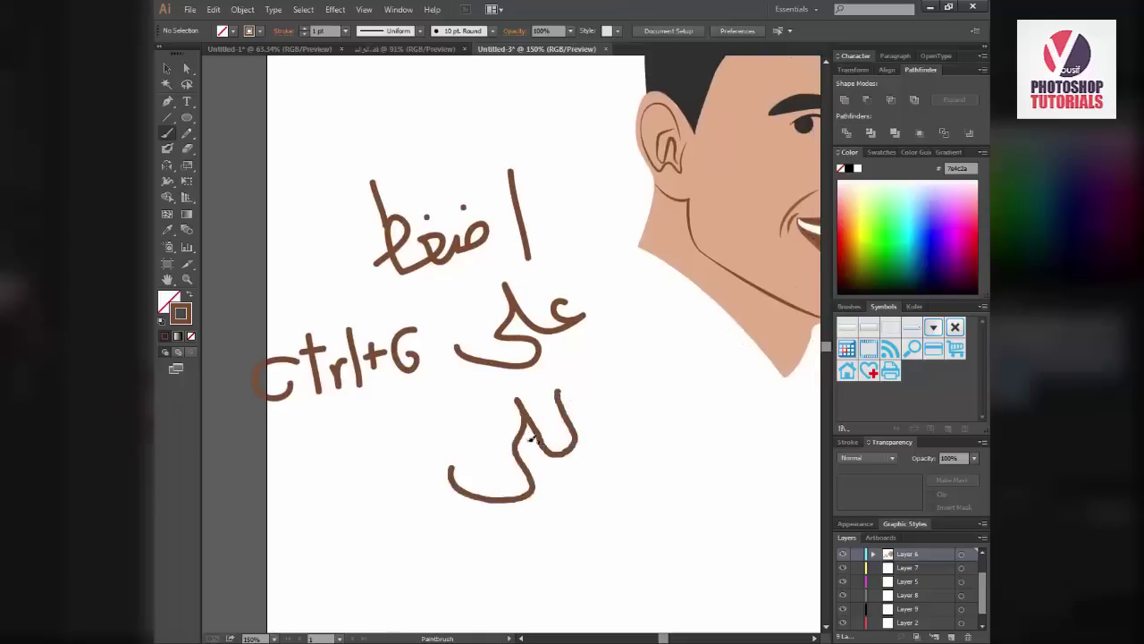
{"action": "left_click_drag", "start_coordinate": [563, 363], "coordinate": [501, 401]}
{"action": "left_click_drag", "start_coordinate": [454, 438], "coordinate": [324, 487]}
{"action": "left_click_drag", "start_coordinate": [540, 537], "coordinate": [515, 463]}
{"action": "mouse_move", "coordinate": [540, 462]}
{"action": "left_mouse_down"}
{"action": "mouse_move", "coordinate": [528, 499]}
{"action": "mouse_move", "coordinate": [485, 497]}
{"action": "mouse_move", "coordinate": [444, 531]}
{"action": "mouse_move", "coordinate": [409, 511]}
{"action": "left_mouse_up"}
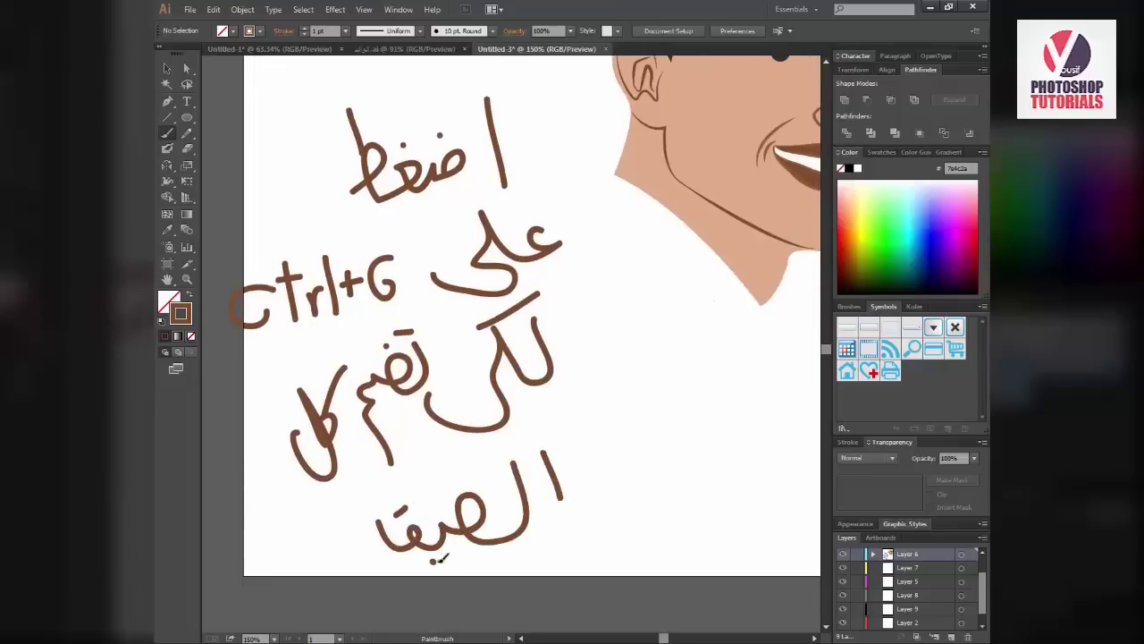
{"action": "left_click_drag", "start_coordinate": [312, 227], "coordinate": [387, 247]}
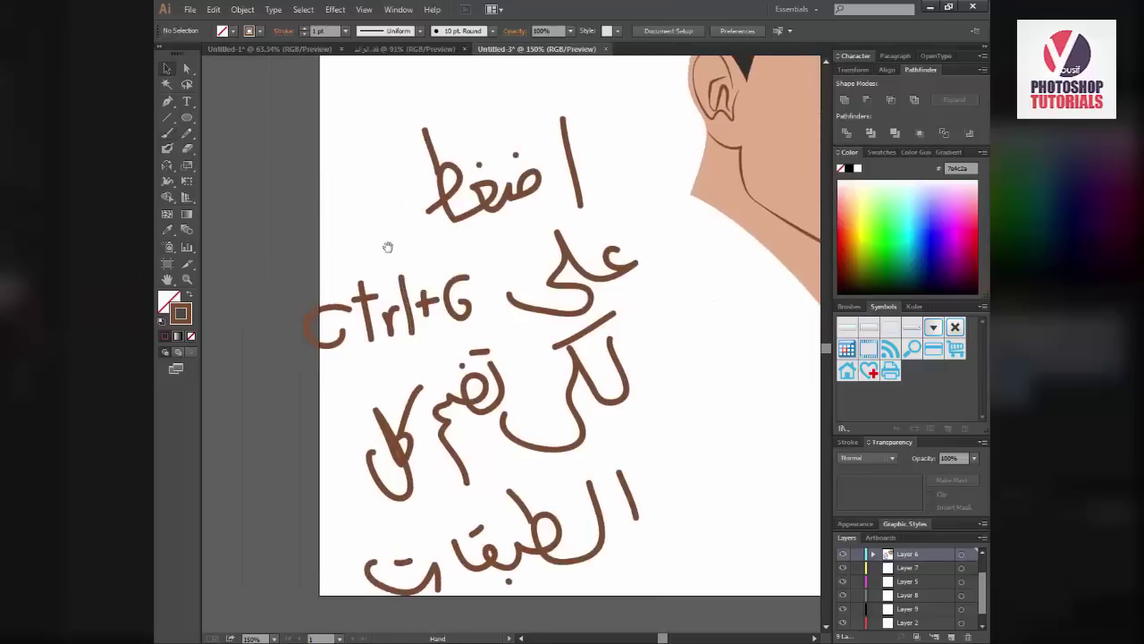
{"action": "left_click", "coordinate": [526, 431]}
{"action": "key", "text": "Delete"}
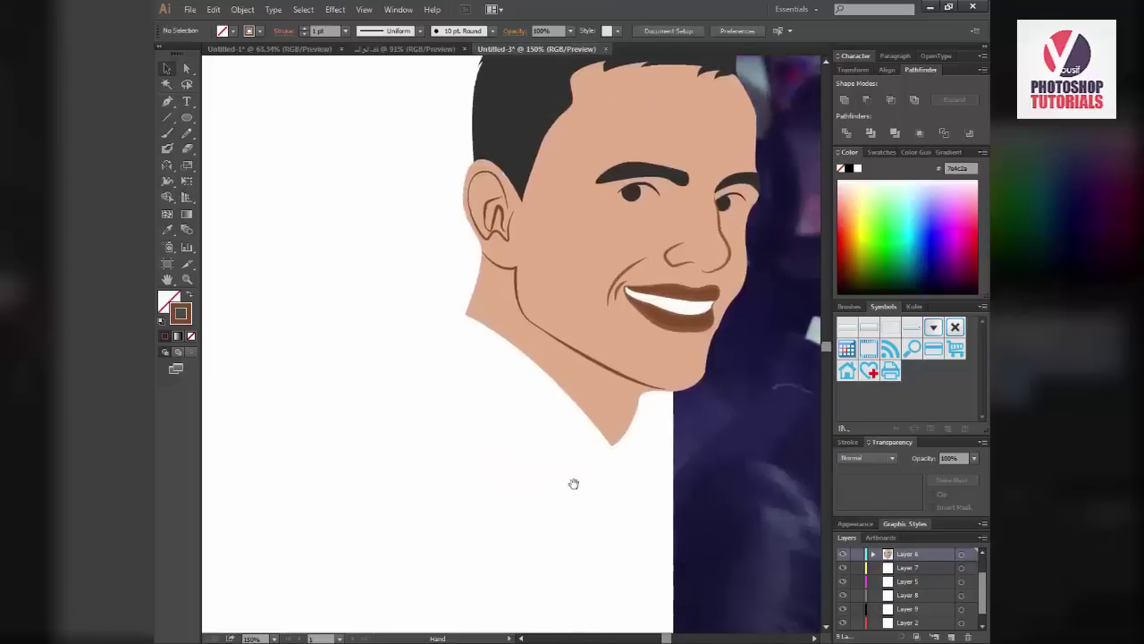
Group the hair and eyebrows together with the face group, and deselect the artwork
{"action": "left_click_drag", "start_coordinate": [575, 371], "coordinate": [479, 427]}
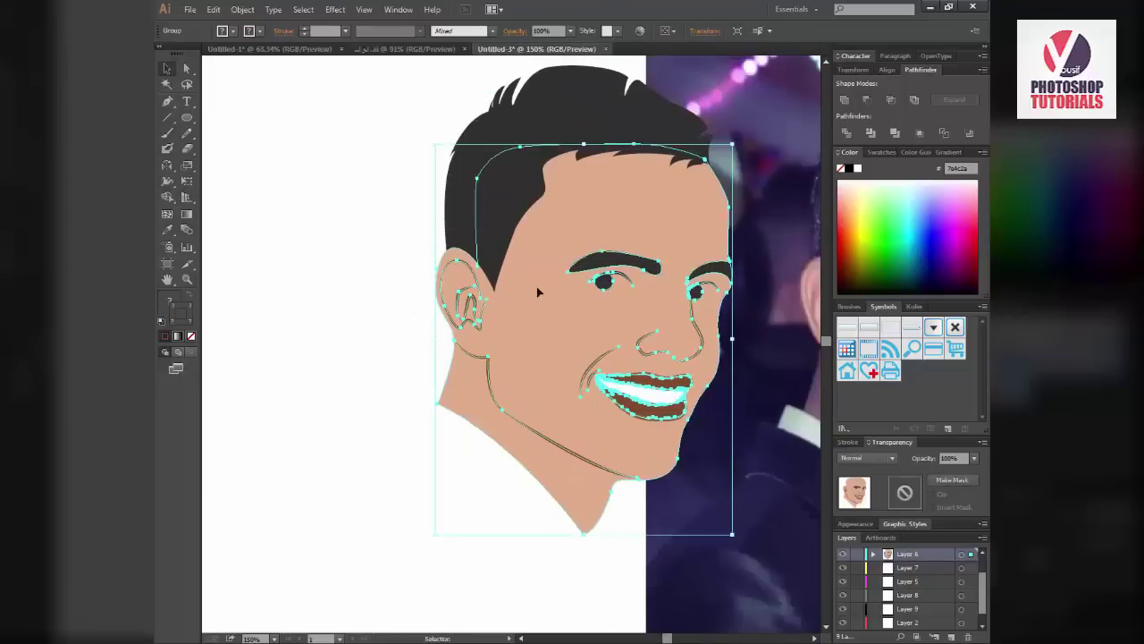
{"action": "scroll", "coordinate": [902, 582], "scroll_direction": "up", "scroll_amount": 2}
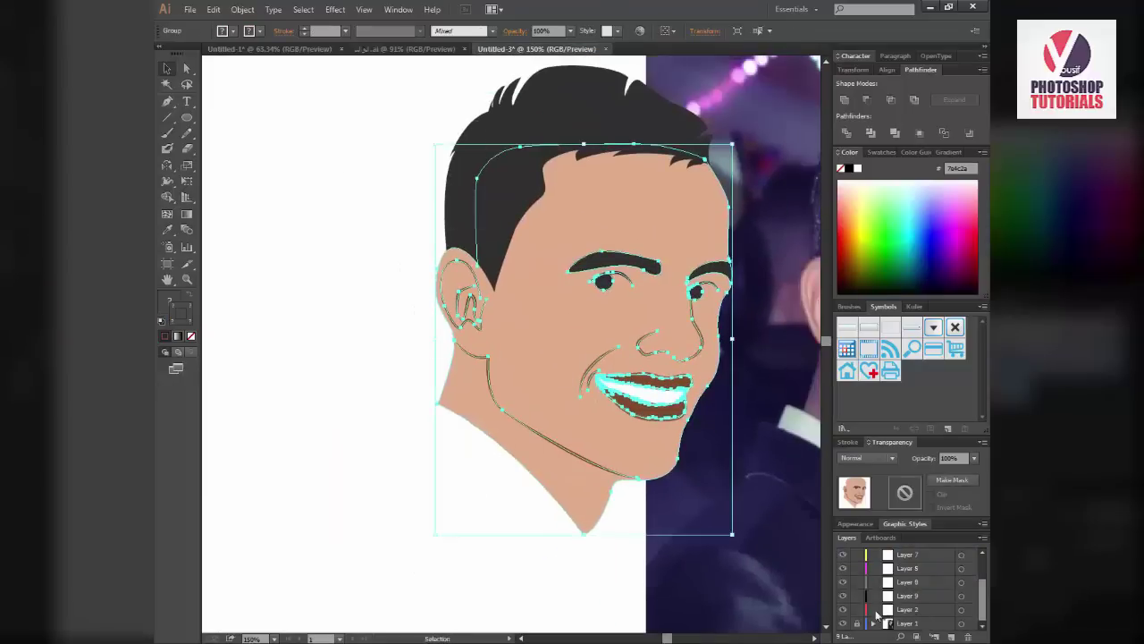
{"action": "scroll", "coordinate": [409, 151], "scroll_direction": "up", "scroll_amount": 2}
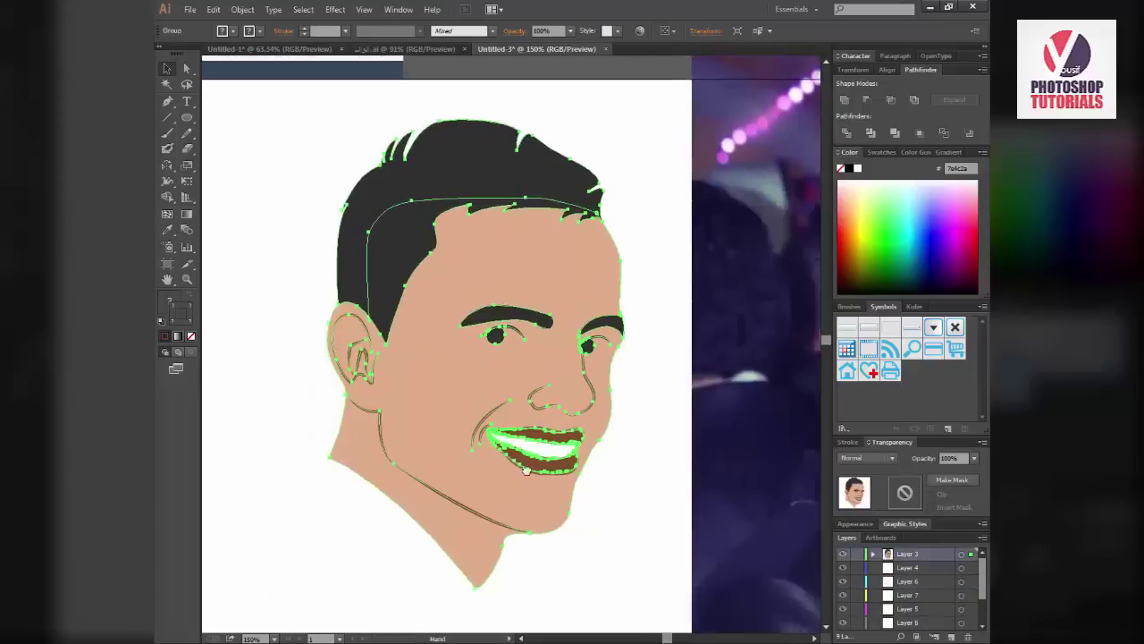
{"action": "left_click_drag", "start_coordinate": [526, 471], "coordinate": [547, 454]}
{"action": "left_click", "coordinate": [684, 416]}
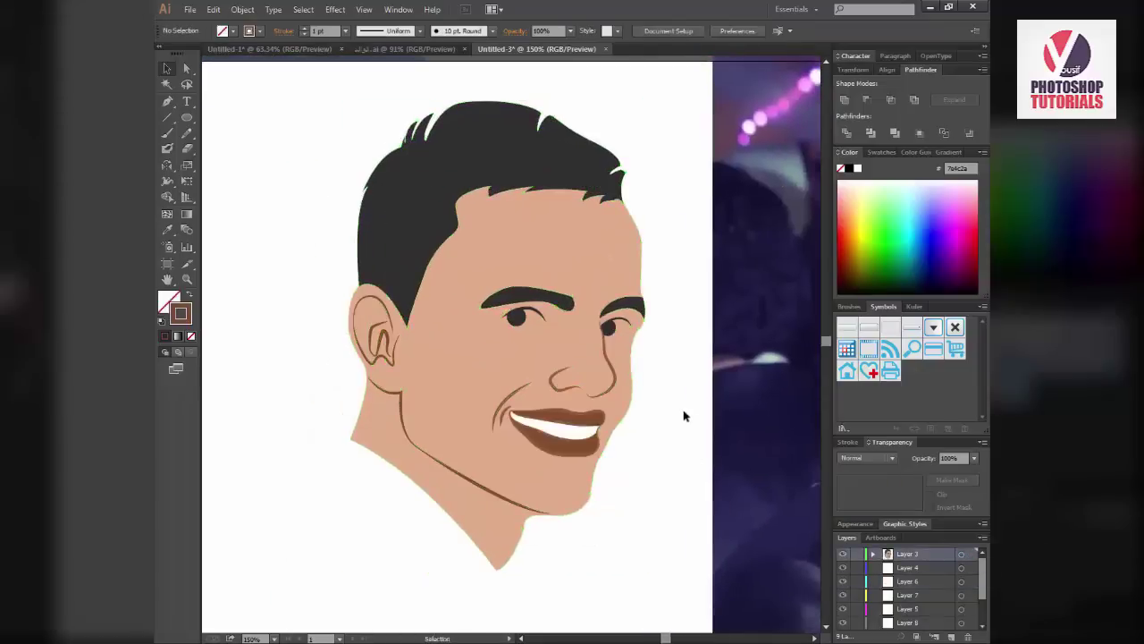
Add a new layer and draw a closed Pen path enclosing the face's far side from hair to chin
{"action": "left_click", "coordinate": [952, 638]}
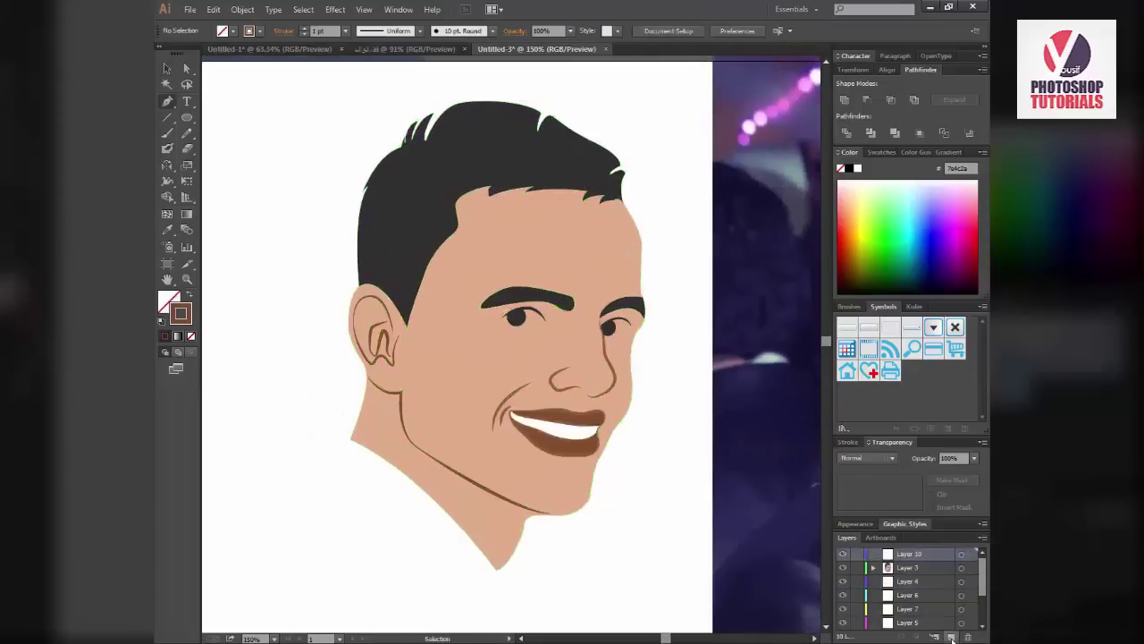
{"action": "left_click_drag", "start_coordinate": [595, 313], "coordinate": [603, 384]}
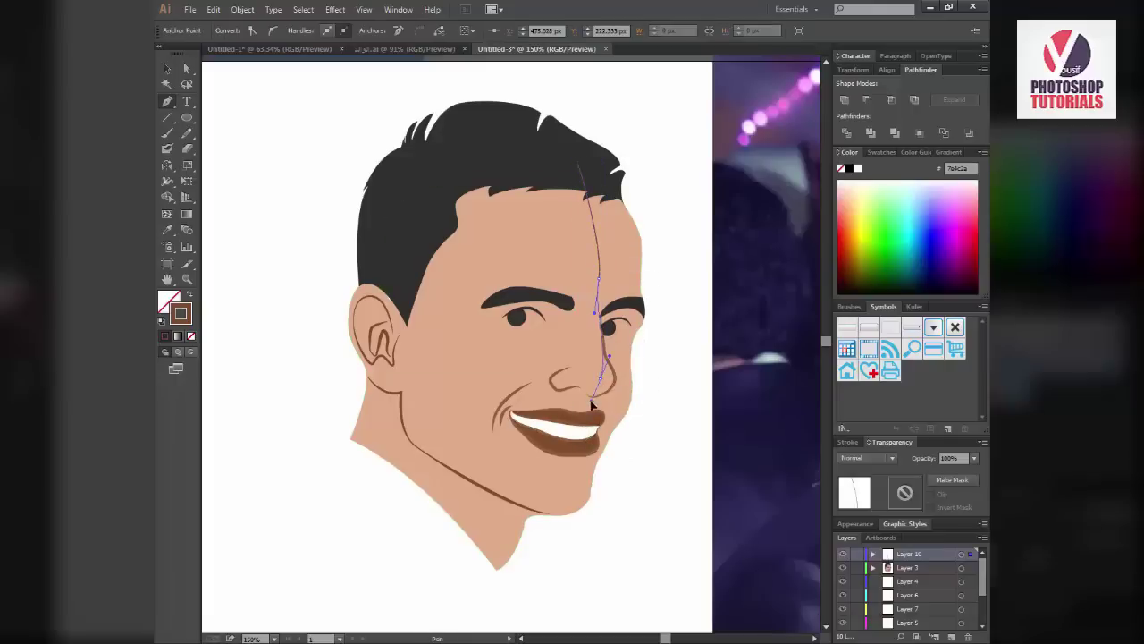
{"action": "left_click_drag", "start_coordinate": [587, 487], "coordinate": [547, 525]}
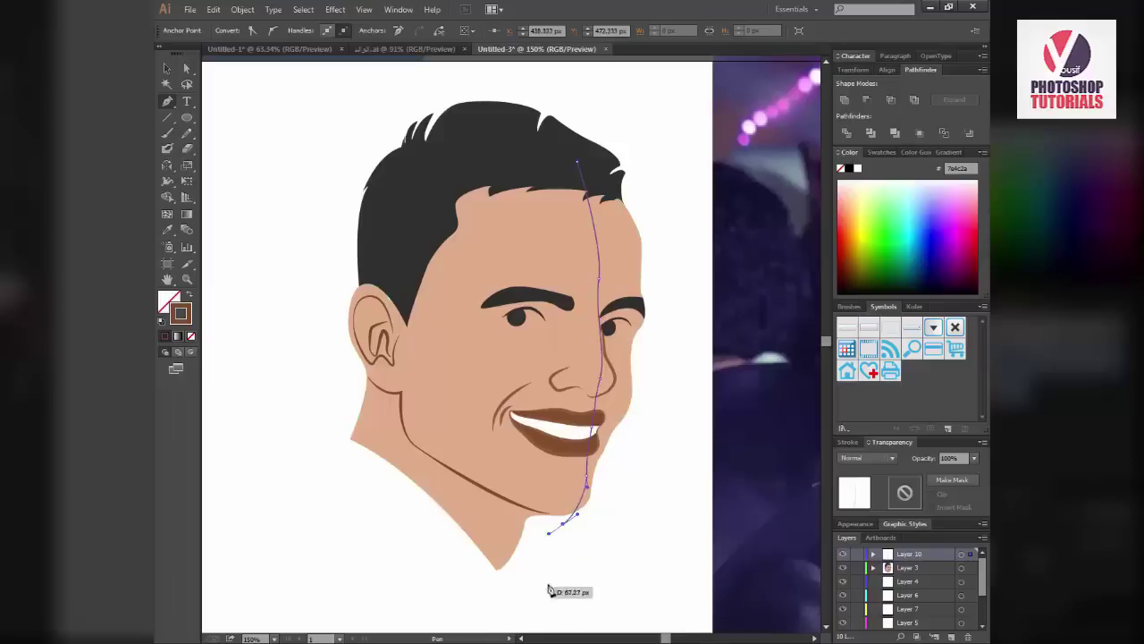
{"action": "left_click_drag", "start_coordinate": [702, 393], "coordinate": [677, 112]}
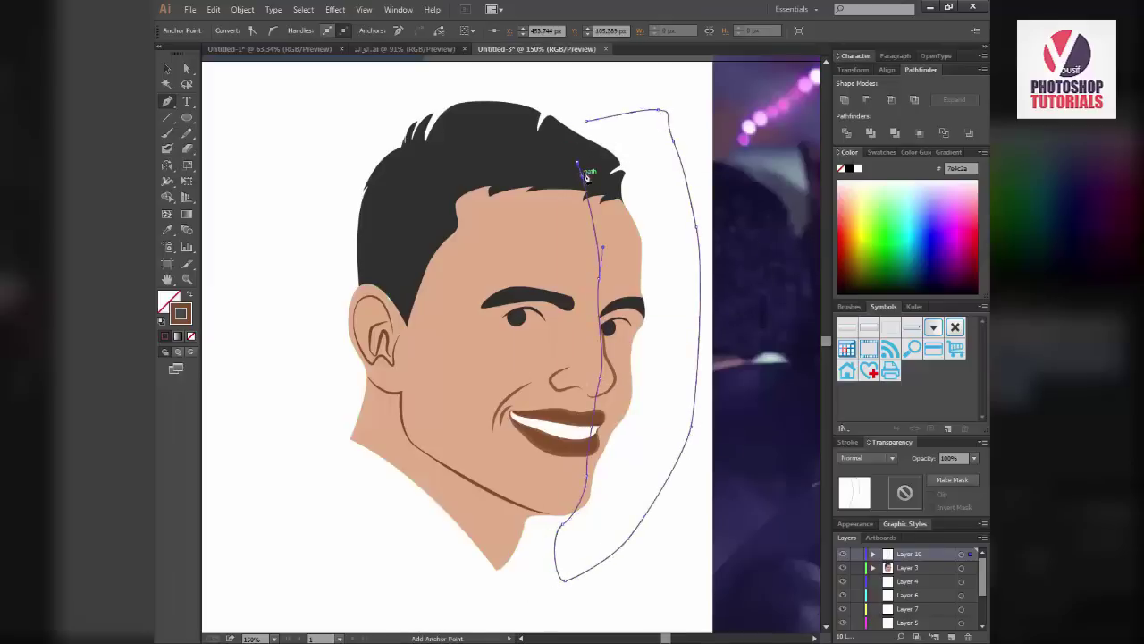
Swap the path's stroke and fill and fill it with the black swatch from the colour palette image
{"action": "key", "text": "shift+x"}
{"action": "scroll", "coordinate": [559, 195], "scroll_direction": "up", "scroll_amount": 5}
{"action": "scroll", "coordinate": [560, 195], "scroll_direction": "left", "scroll_amount": 5}
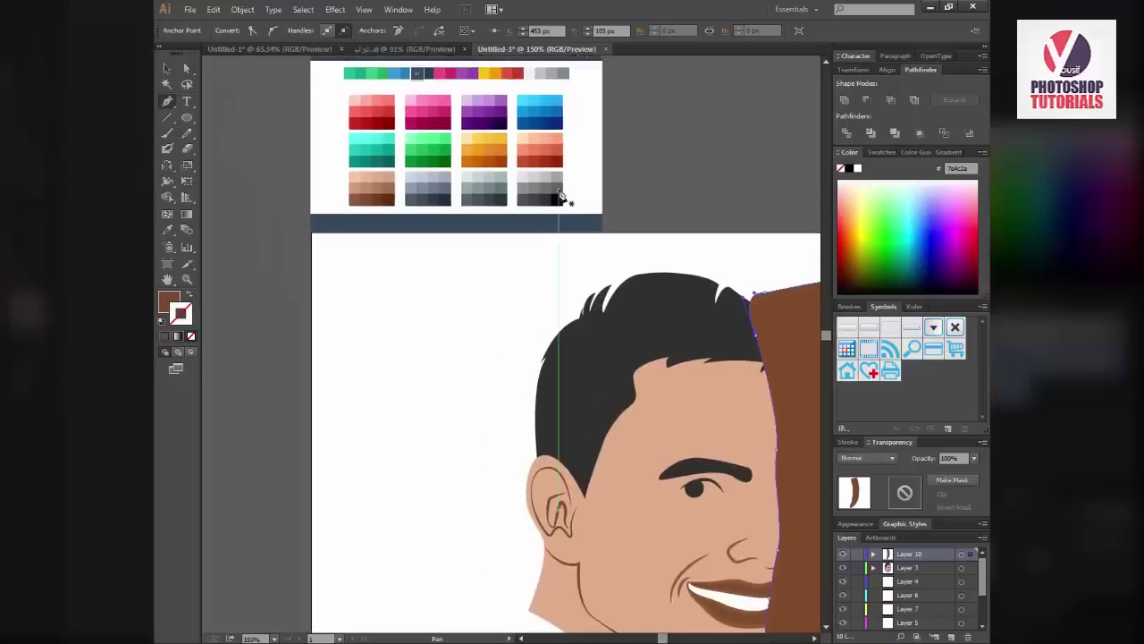
{"action": "left_click", "coordinate": [557, 198]}
Trim away the parts of the black shape that extend beyond the face and hair outline
{"action": "key", "text": "ctrl+0"}
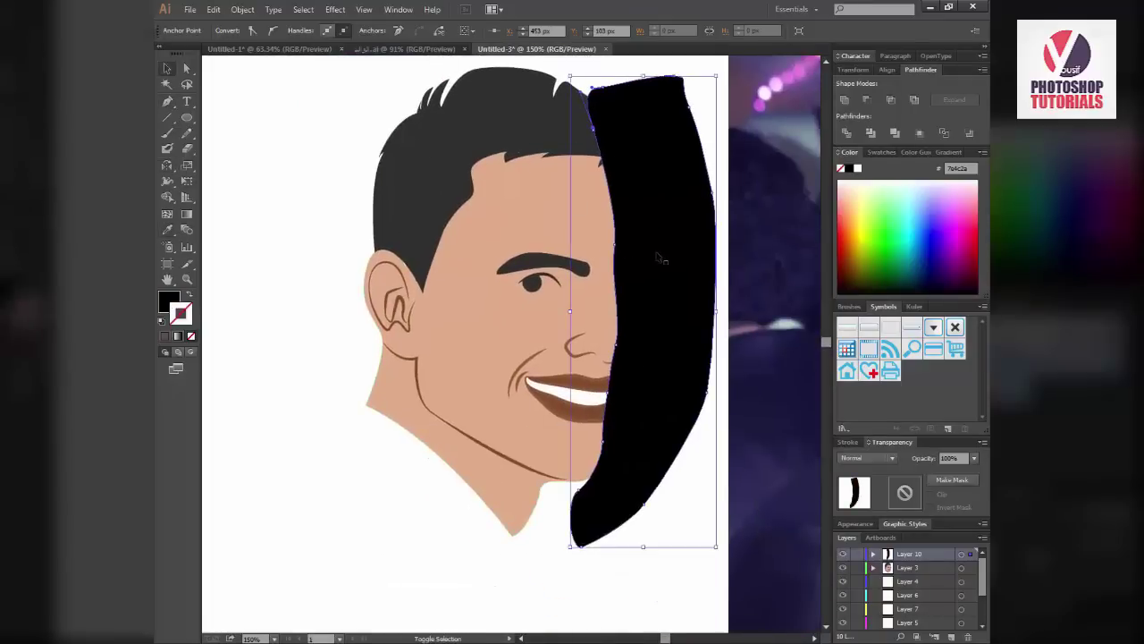
{"action": "key", "text": "ctrl+a"}
{"action": "key", "text": "ctrl+7"}
{"action": "left_click", "coordinate": [684, 294]}
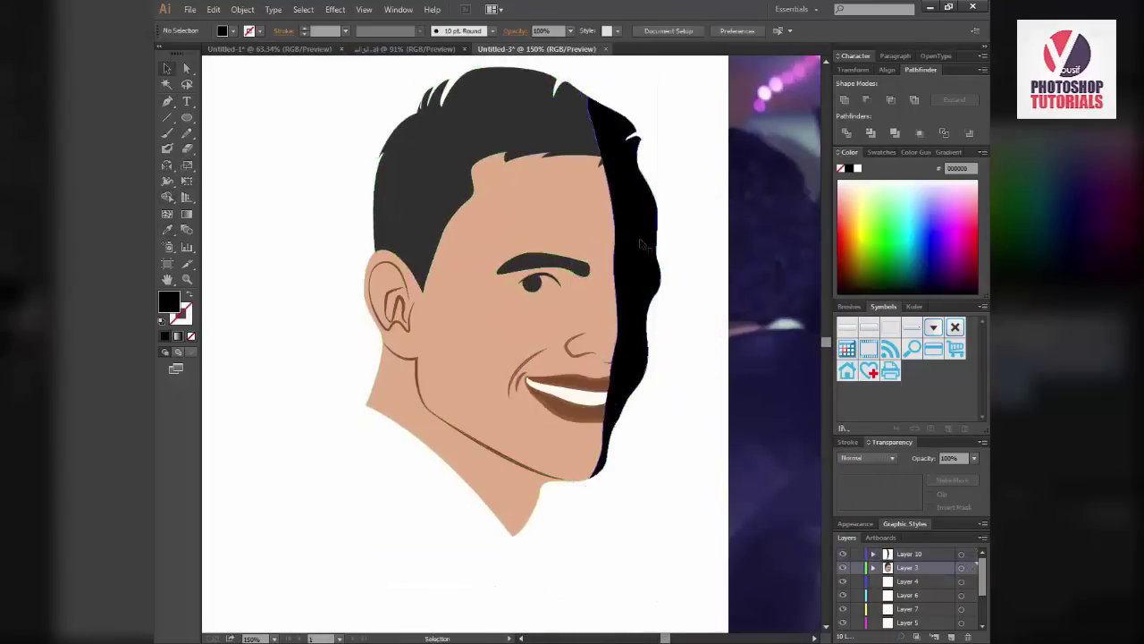
Set the opacity of the trimmed black shape on the face's far side to 10%
{"action": "left_click", "coordinate": [630, 223]}
{"action": "left_click", "coordinate": [974, 458]}
{"action": "left_click", "coordinate": [956, 501]}
{"action": "left_click", "coordinate": [975, 458]}
{"action": "left_click", "coordinate": [957, 486]}
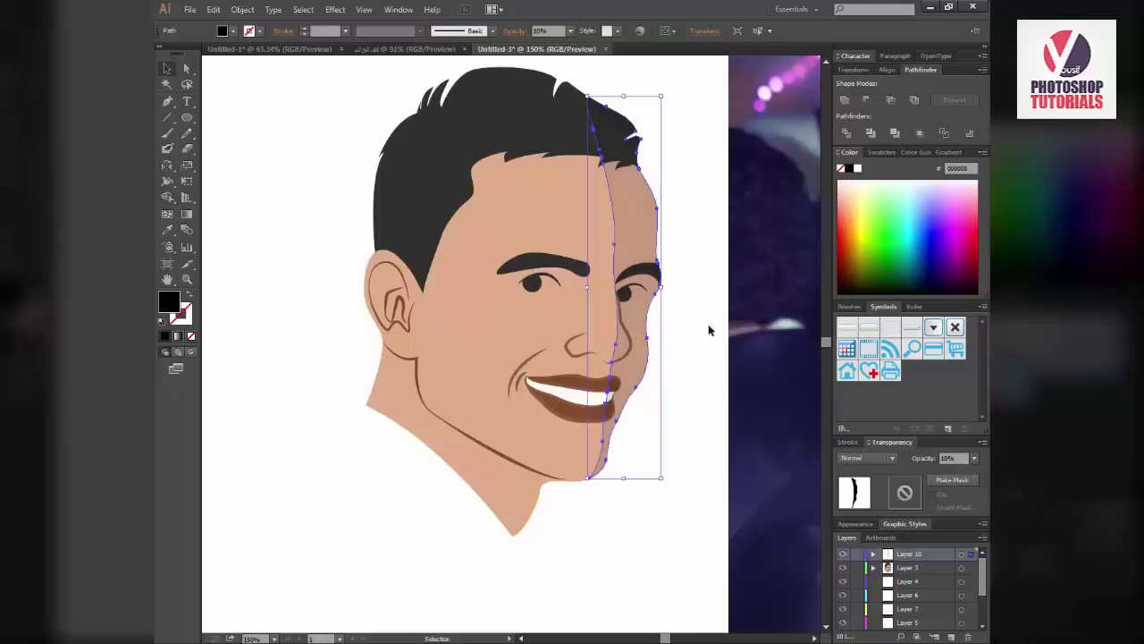
Lower the opacity of the shadow on the face's far side to 4%, and deselect it
{"action": "left_click", "coordinate": [706, 327]}
{"action": "key", "text": "z"}
{"action": "left_click", "coordinate": [699, 328], "text": "alt"}
{"action": "key", "text": "v"}
{"action": "left_click", "coordinate": [569, 295]}
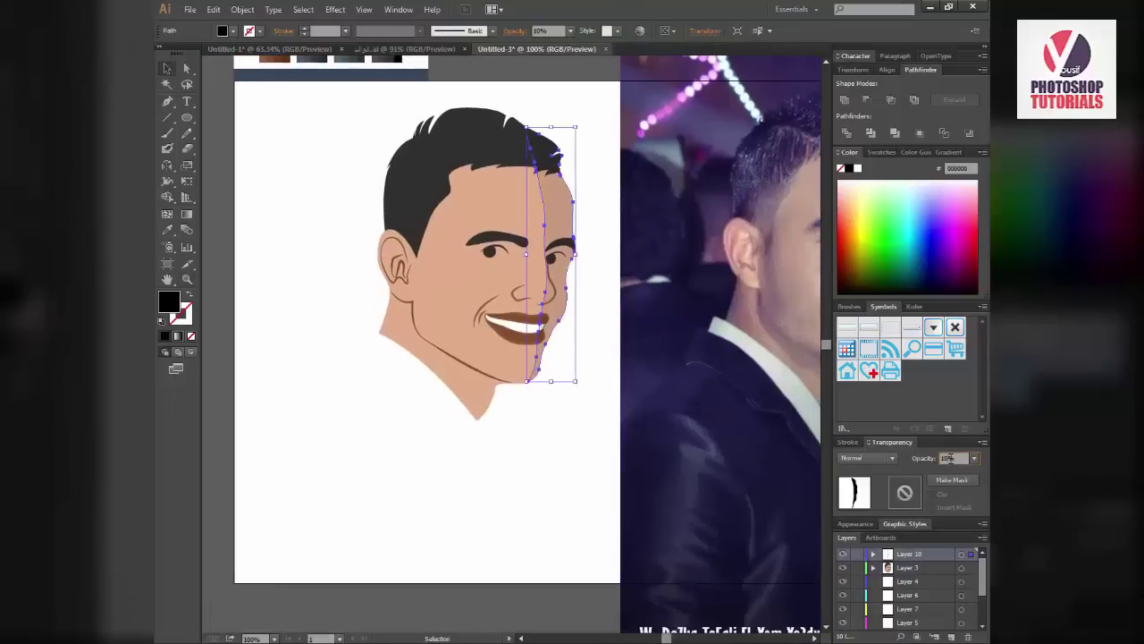
{"action": "key", "text": "ctrl+shift+a"}
Draw a closed black shadow shape on the neck with the Pen tool, following the jawline from its corner towards the chin
{"action": "key", "text": "z"}
{"action": "left_click", "coordinate": [519, 516]}
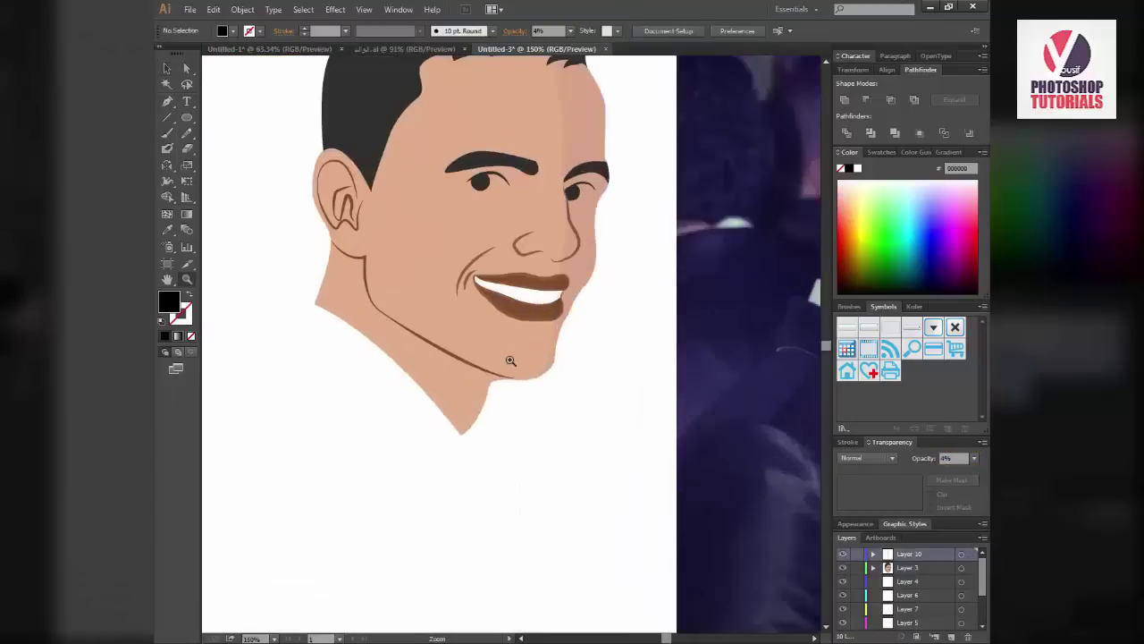
{"action": "left_click", "coordinate": [514, 371]}
{"action": "left_click", "coordinate": [516, 374]}
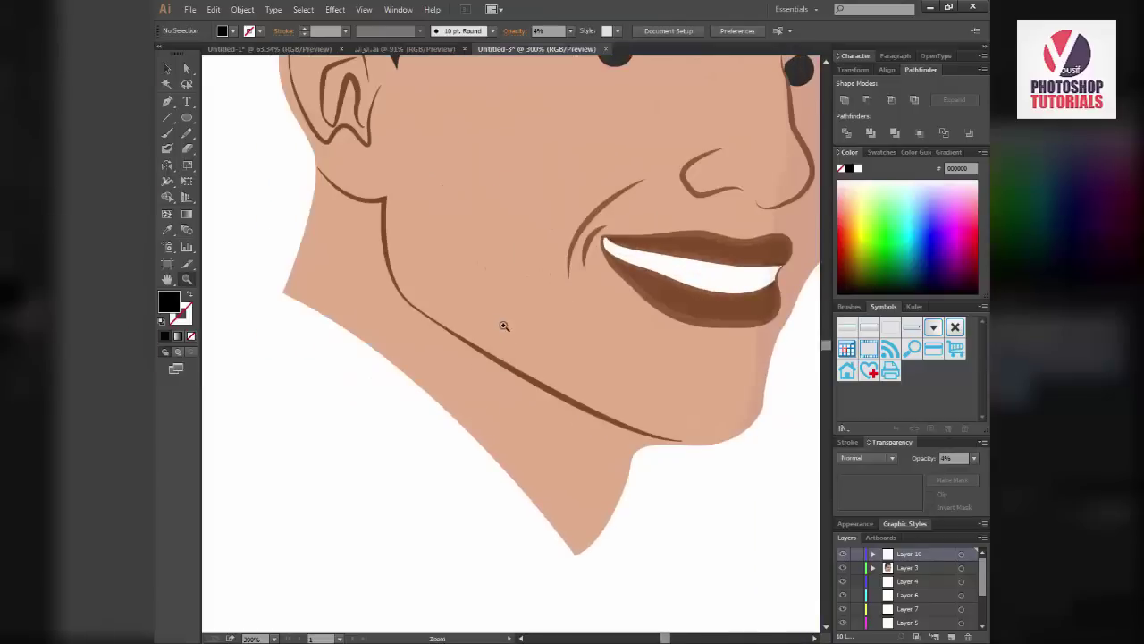
{"action": "key", "text": "p"}
{"action": "left_click", "coordinate": [383, 201]}
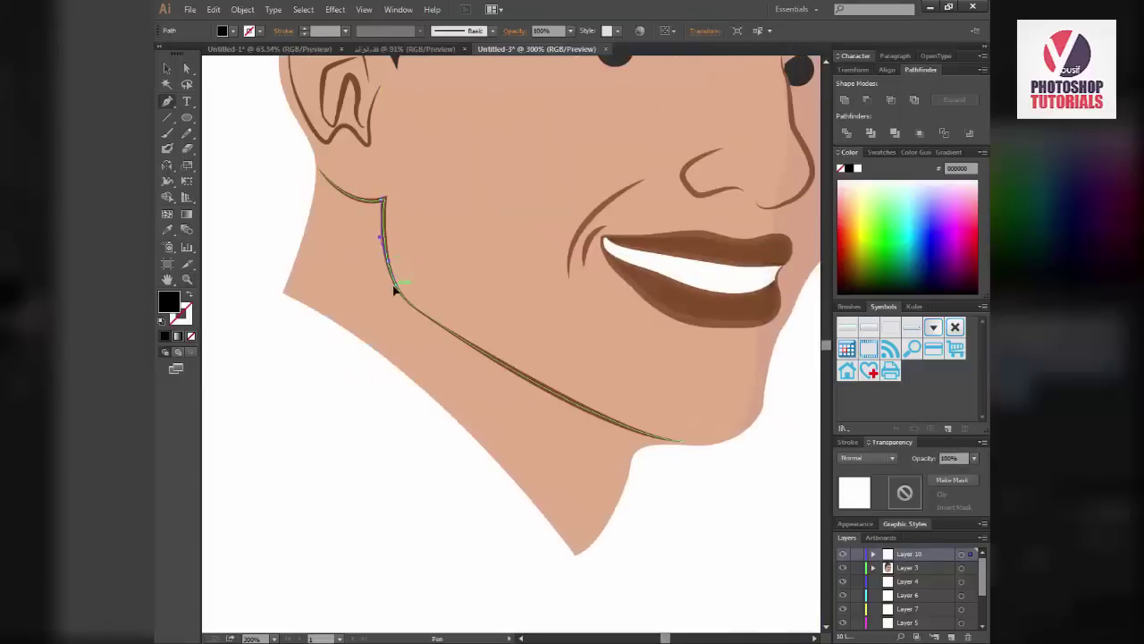
{"action": "left_click_drag", "start_coordinate": [565, 401], "coordinate": [606, 414]}
{"action": "left_click_drag", "start_coordinate": [747, 479], "coordinate": [731, 516]}
{"action": "left_click", "coordinate": [540, 430]}
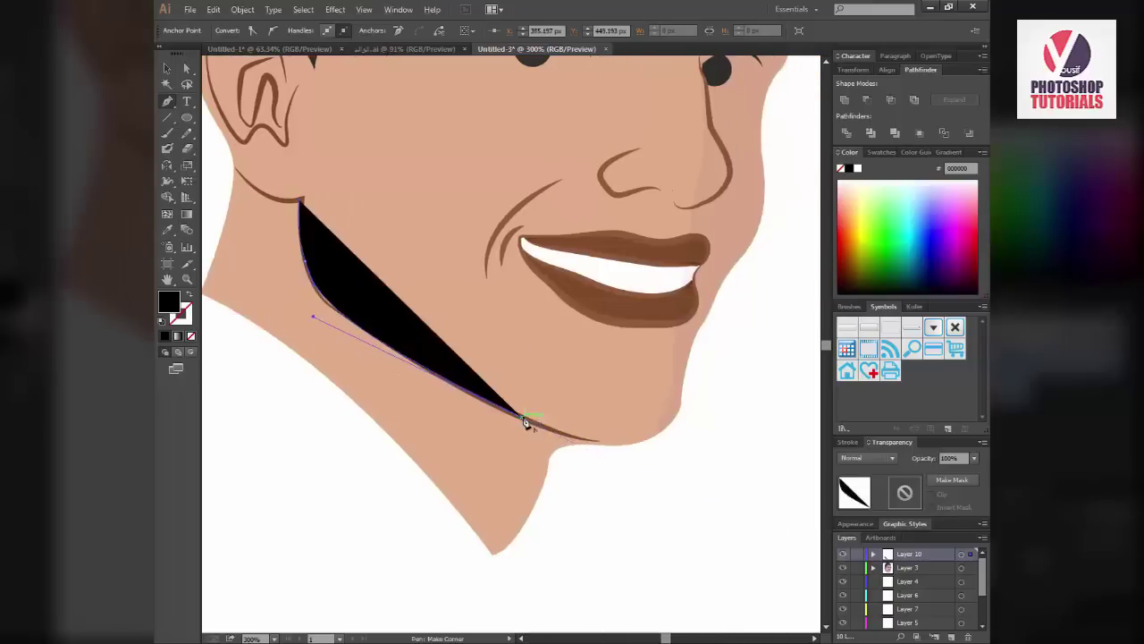
{"action": "left_click", "coordinate": [533, 471]}
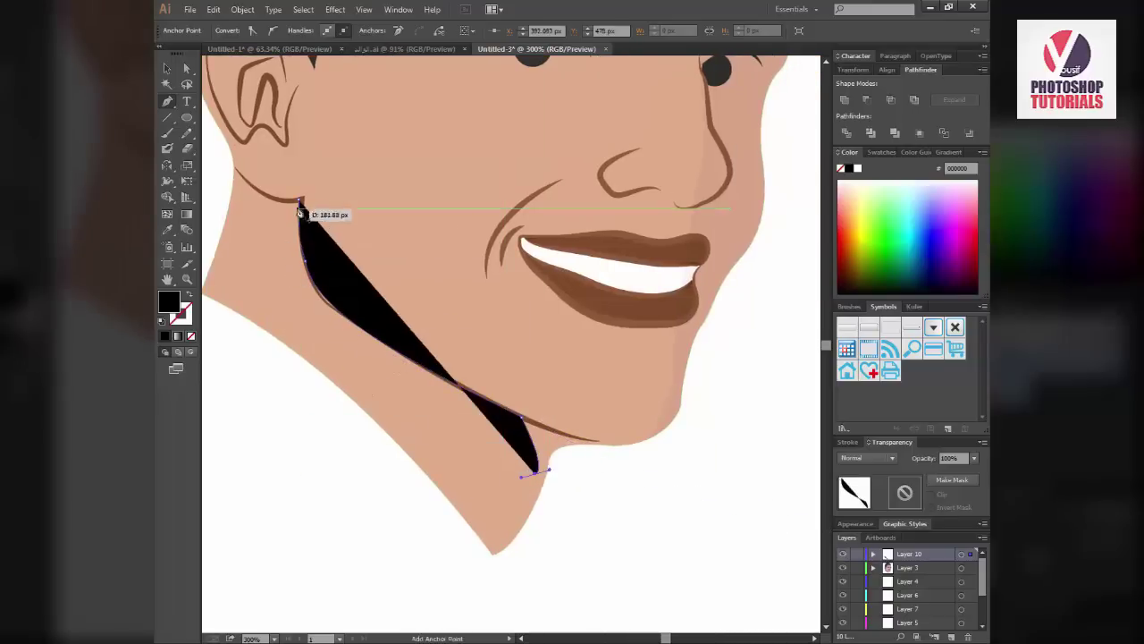
{"action": "left_click_drag", "start_coordinate": [300, 200], "coordinate": [388, 82]}
{"action": "key", "text": "v"}
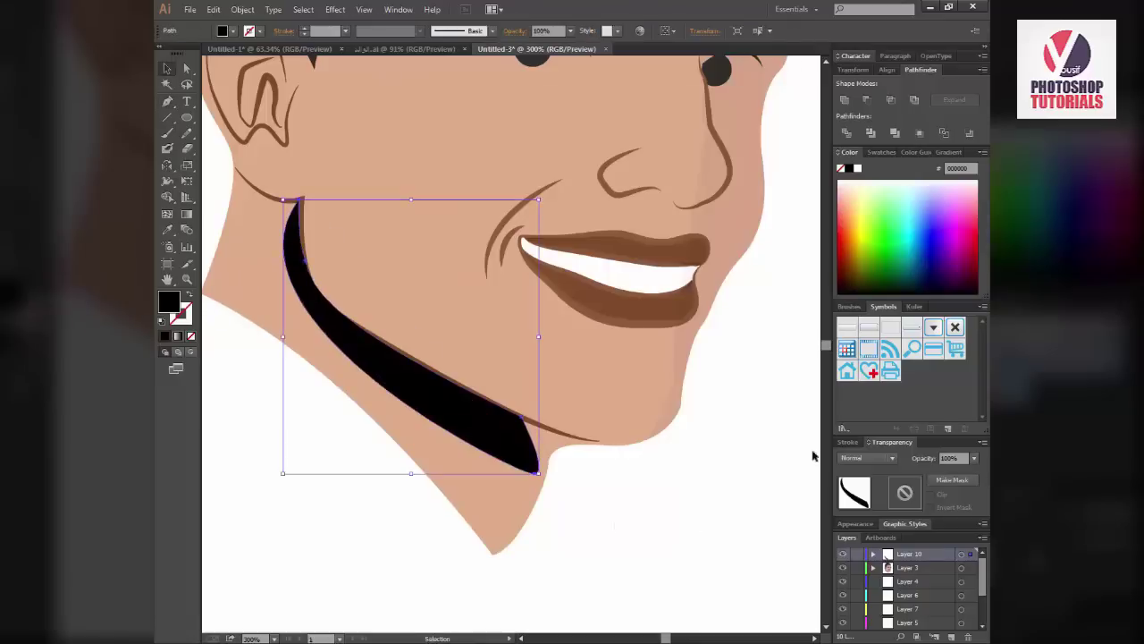
Set the opacity of the neck shadow under the jawline to 10%, and deselect it
{"action": "left_click", "coordinate": [974, 458]}
{"action": "left_click", "coordinate": [961, 608]}
{"action": "left_click", "coordinate": [715, 488]}
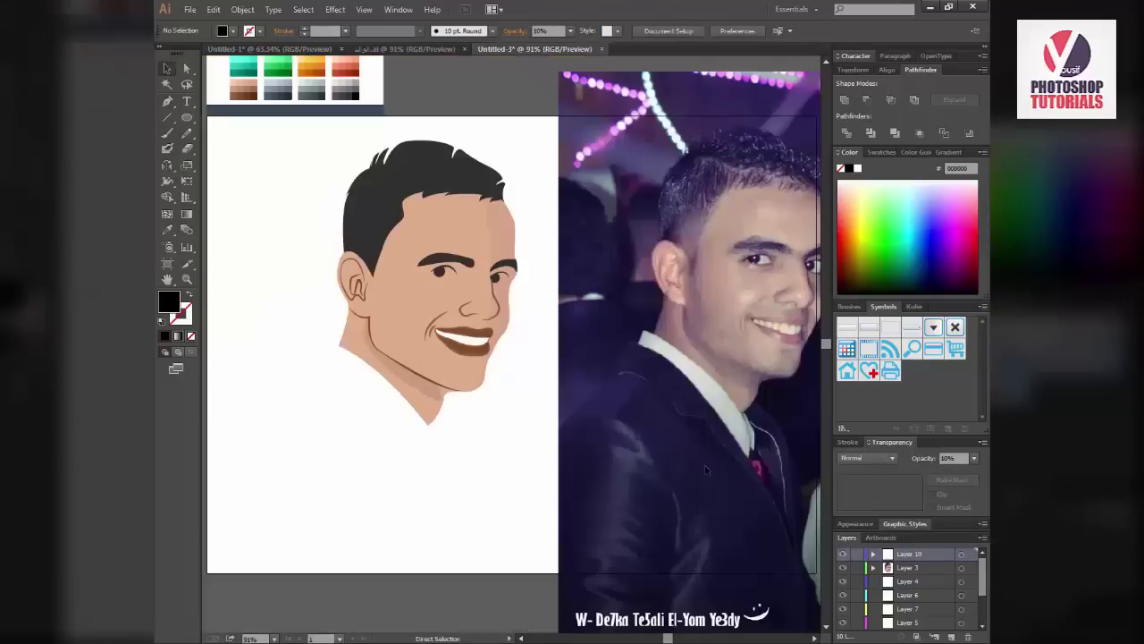
Move the neck shadow's chin-side anchor point along the jawline to the neck's front edge, and deselect the shape
{"action": "key", "text": "z"}
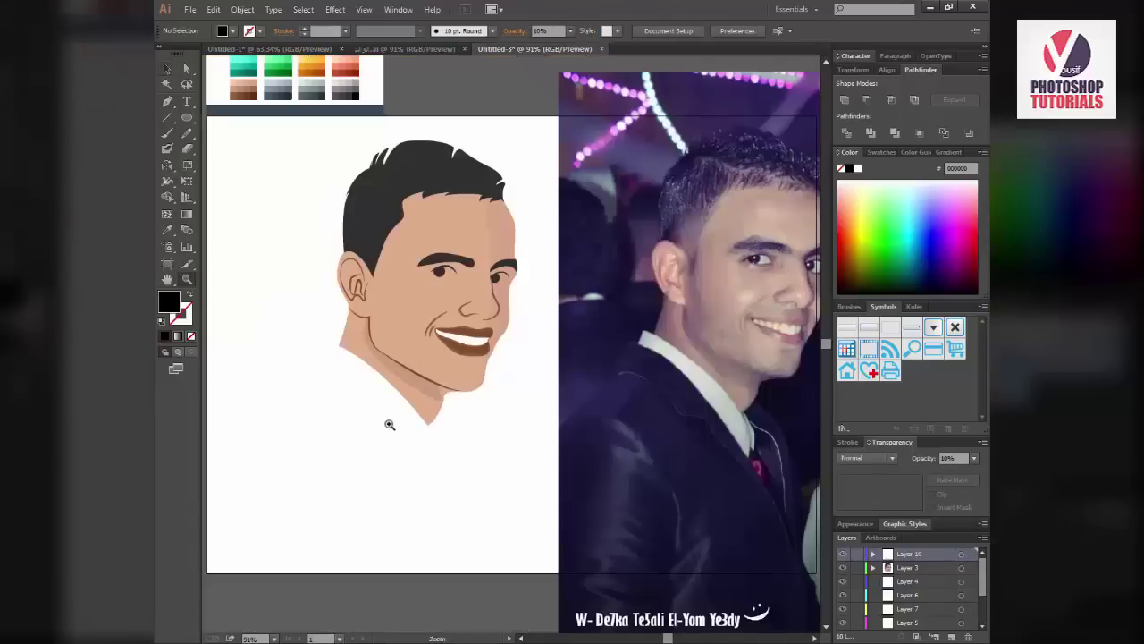
{"action": "left_click", "coordinate": [561, 372]}
{"action": "left_click", "coordinate": [562, 332]}
{"action": "left_click", "coordinate": [493, 407], "text": "alt"}
{"action": "left_click_drag", "start_coordinate": [411, 331], "coordinate": [528, 438]}
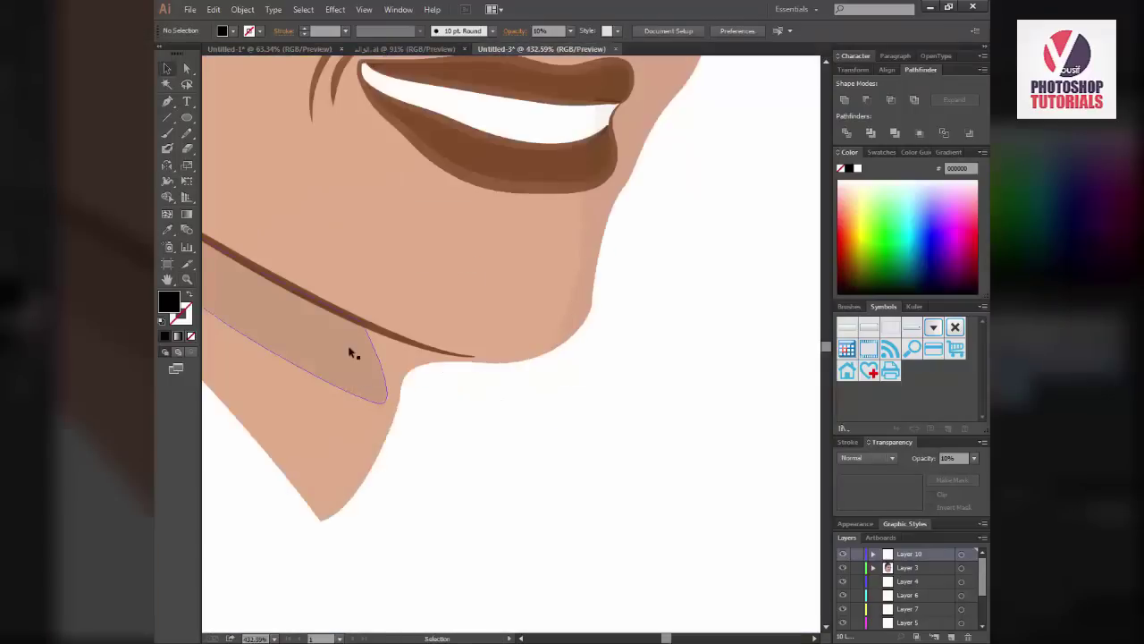
{"action": "key", "text": "a"}
{"action": "left_click_drag", "start_coordinate": [344, 318], "coordinate": [417, 350]}
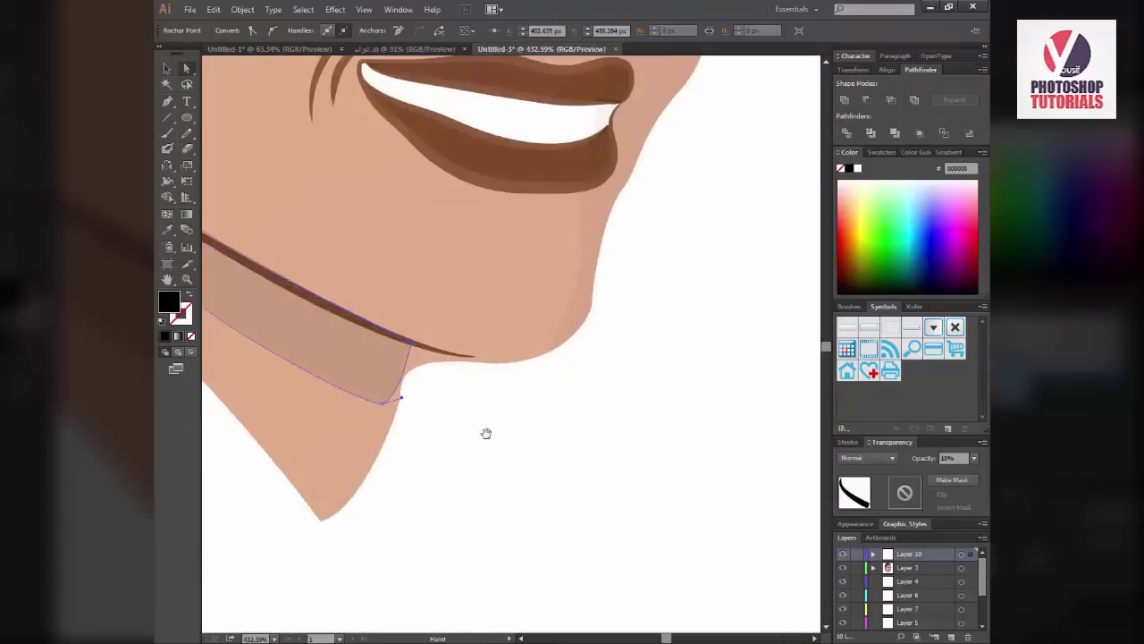
{"action": "left_click_drag", "start_coordinate": [433, 402], "coordinate": [637, 523]}
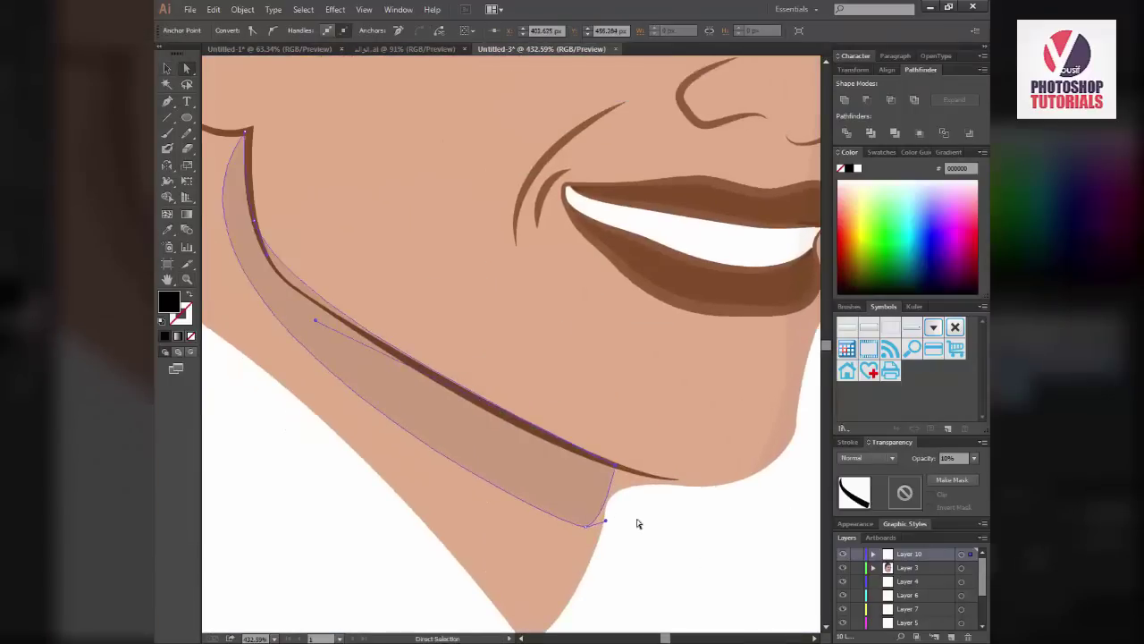
{"action": "left_click", "coordinate": [251, 388]}
Draw a closed black shadow shape with the Pen tool on the neck beneath the short line below the ear
{"action": "key", "text": "ctrl+minus"}
{"action": "key", "text": "ctrl+minus"}
{"action": "key", "text": "ctrl+minus"}
{"action": "key", "text": "ctrl+minus"}
{"action": "left_click_drag", "start_coordinate": [446, 309], "coordinate": [519, 505]}
{"action": "scroll", "coordinate": [447, 357], "scroll_direction": "up", "scroll_amount": 5}
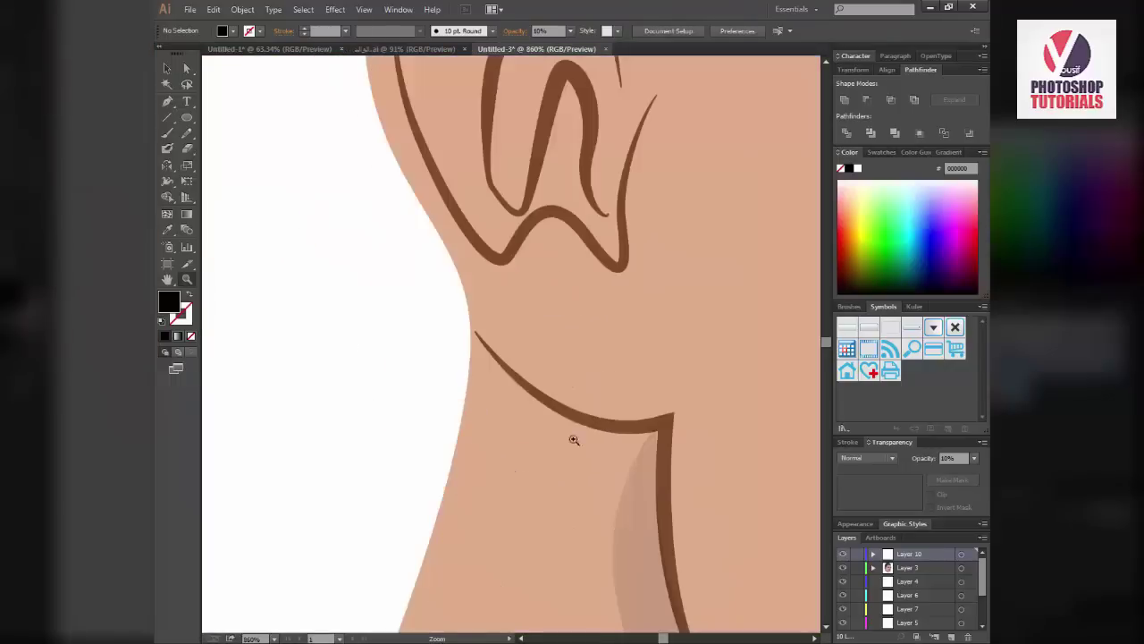
{"action": "key", "text": "p"}
{"action": "left_click", "coordinate": [459, 317]}
{"action": "left_click_drag", "start_coordinate": [657, 424], "coordinate": [679, 410]}
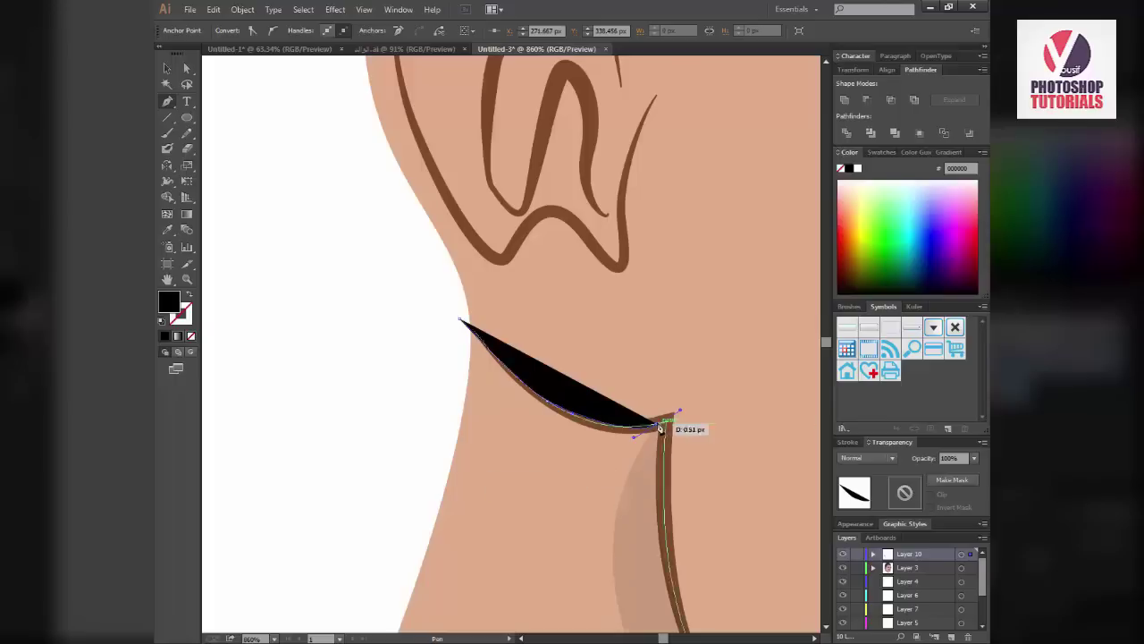
{"action": "left_click", "coordinate": [663, 426]}
{"action": "left_click_drag", "start_coordinate": [419, 429], "coordinate": [417, 284]}
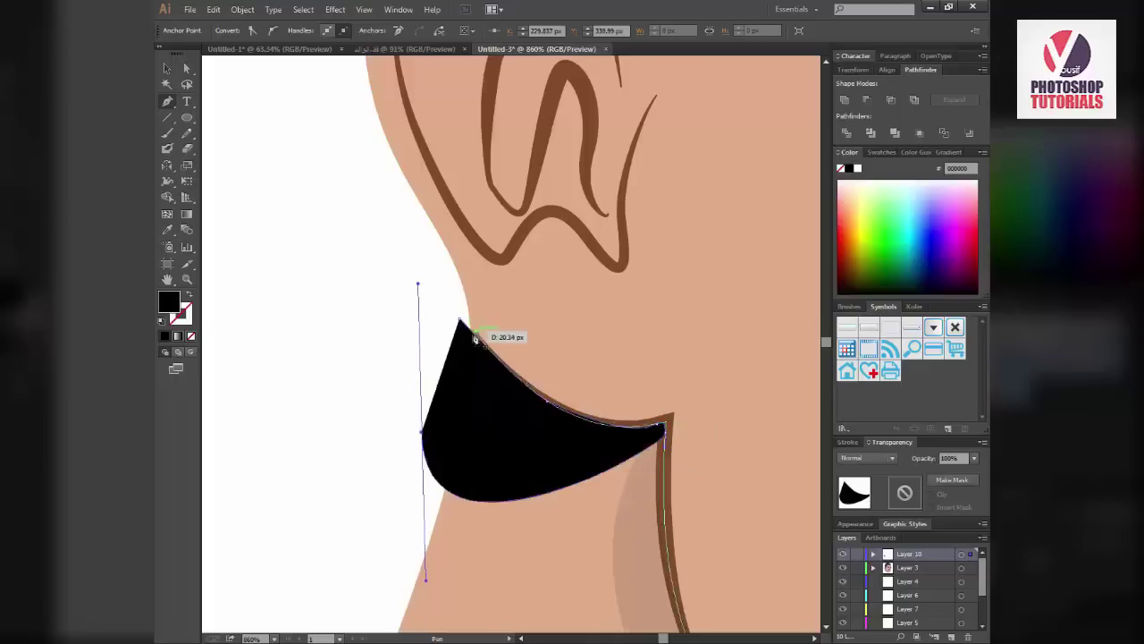
{"action": "left_click", "coordinate": [459, 318]}
Remove the part of the below-ear shadow that sticks out past the neck with the Shape Builder
{"action": "key", "text": "v"}
{"action": "left_click", "coordinate": [449, 509], "text": "shift"}
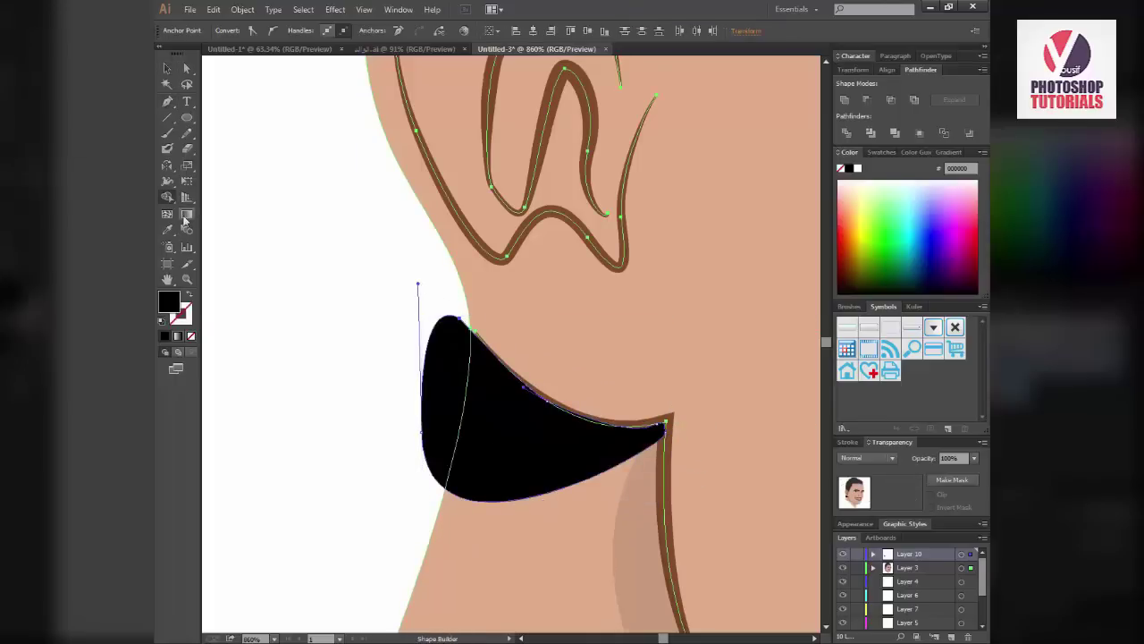
{"action": "key", "text": "shift+m"}
{"action": "left_click", "coordinate": [452, 430], "text": "alt"}
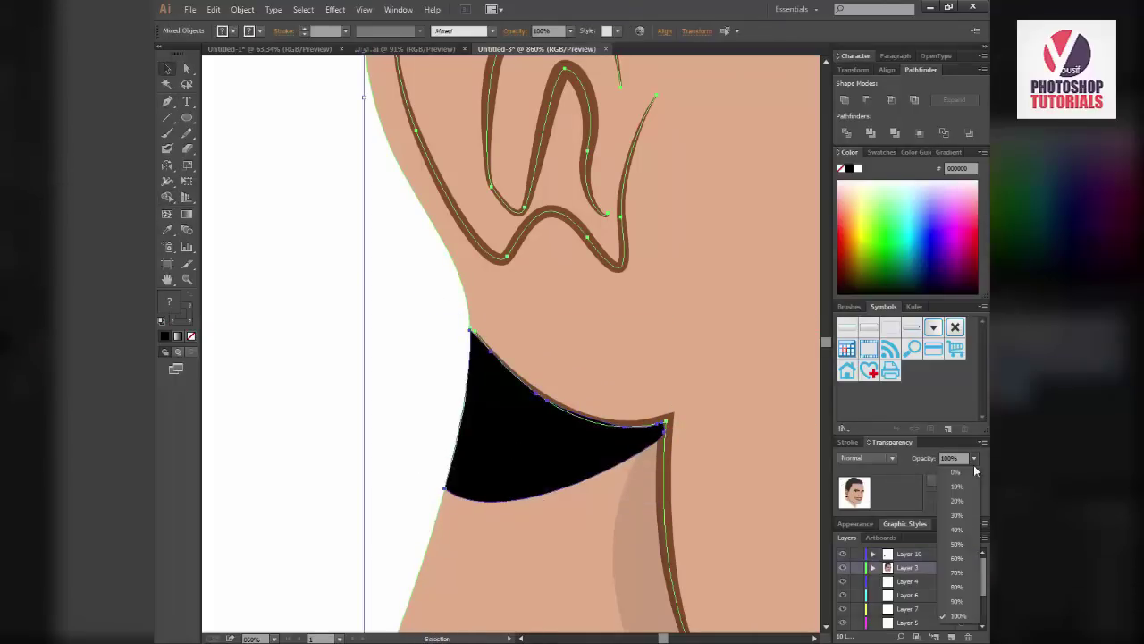
Set the opacity of the shadow below the ear to 10%, and deselect it
{"action": "key", "text": "v"}
{"action": "key", "text": "ctrl+shift+a"}
{"action": "left_click", "coordinate": [510, 415]}
{"action": "left_click", "coordinate": [974, 457]}
{"action": "left_click", "coordinate": [957, 601]}
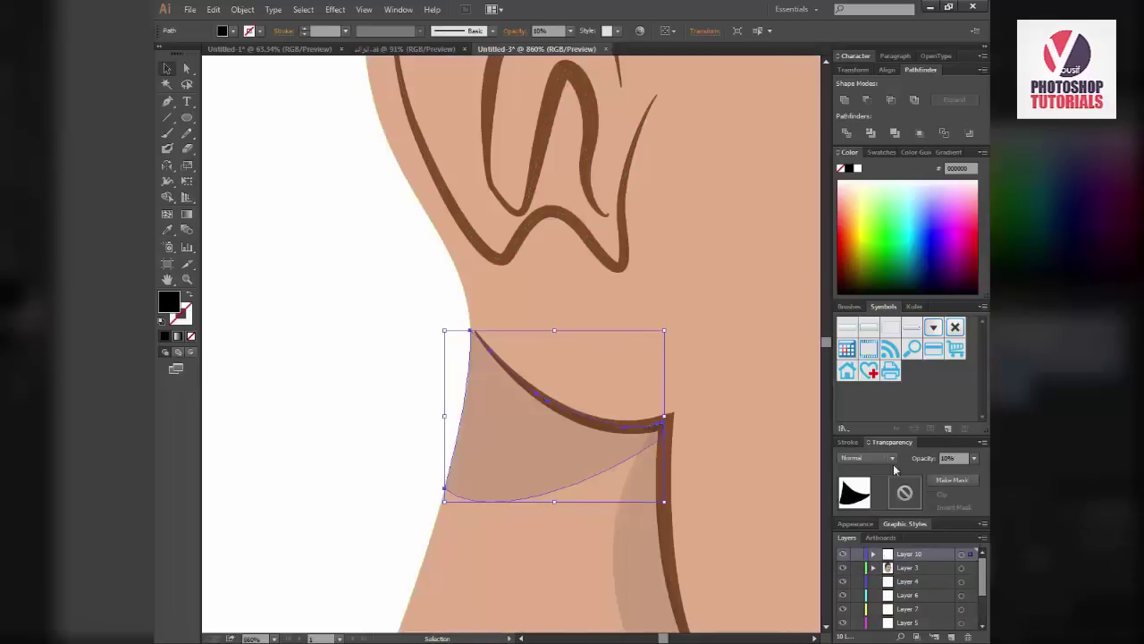
{"action": "left_click", "coordinate": [373, 378]}
View the artwork at 100% with the panels hidden to compare the shaded face with the reference photo
{"action": "key", "text": "ctrl+0"}
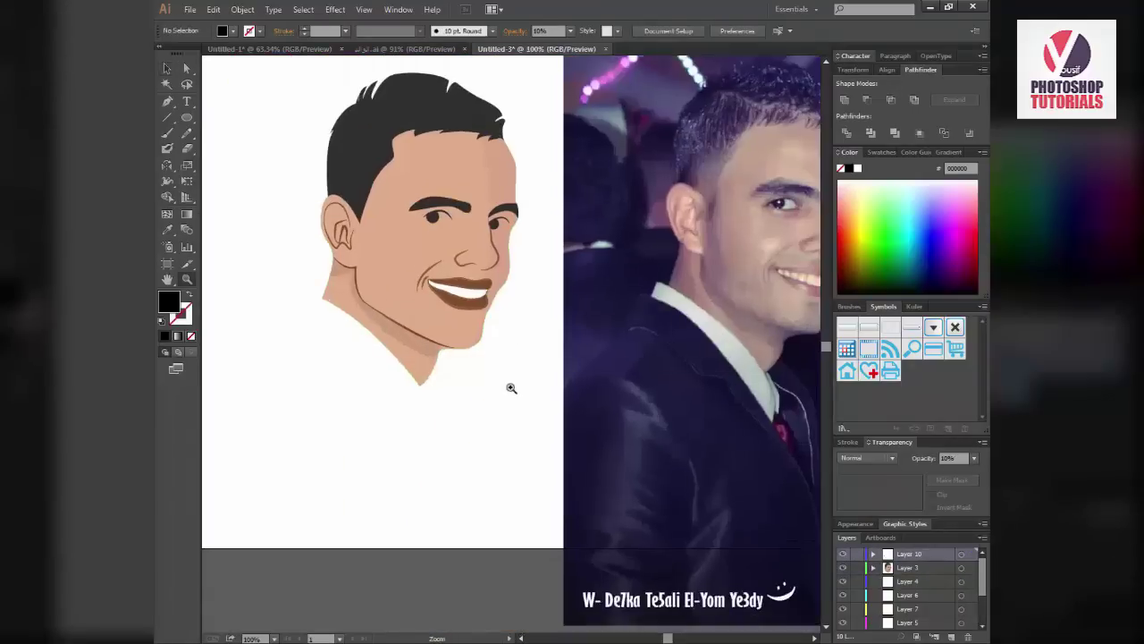
{"action": "scroll", "coordinate": [511, 388], "scroll_direction": "up", "scroll_amount": 2}
{"action": "scroll", "coordinate": [534, 483], "scroll_direction": "down", "scroll_amount": 3}
{"action": "left_click_drag", "start_coordinate": [527, 498], "coordinate": [511, 514]}
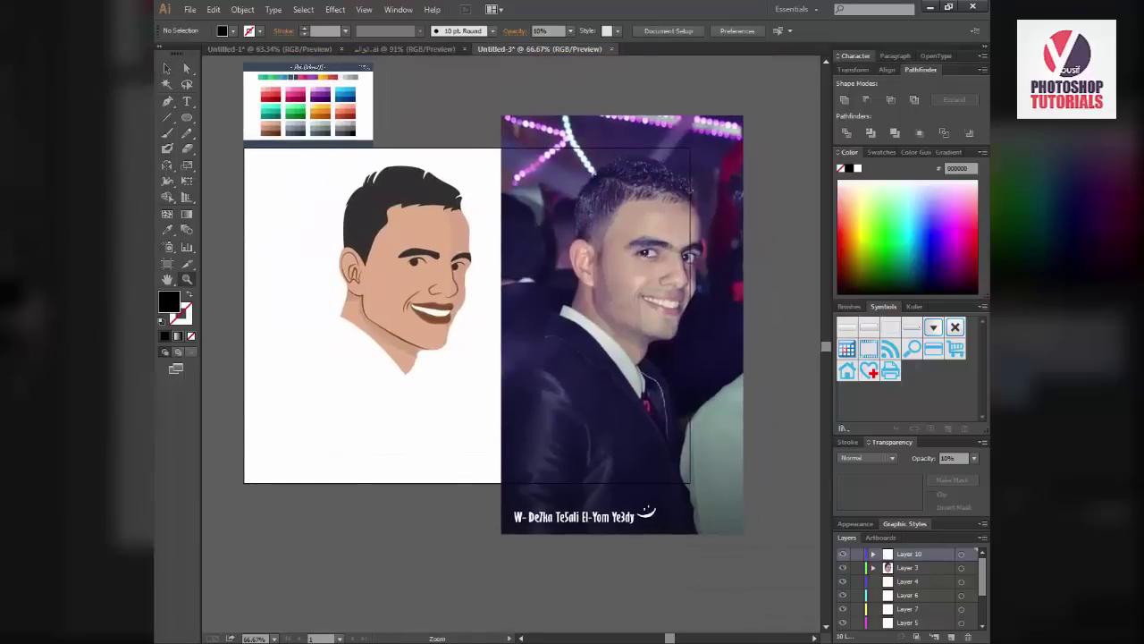
{"action": "key", "text": "ctrl+1"}
{"action": "key", "text": "Tab"}
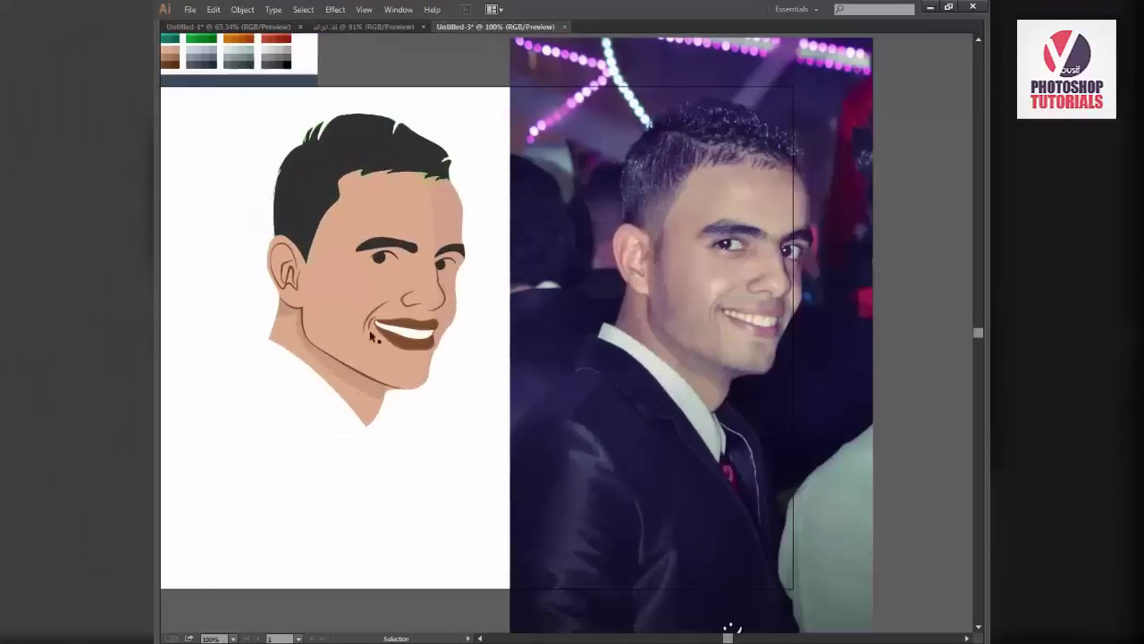